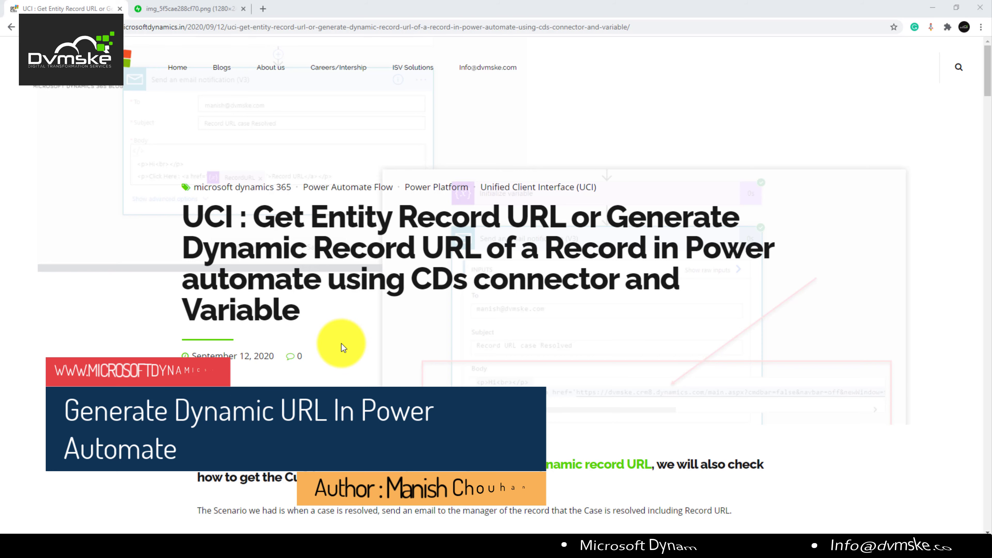
Step: Highlight 'Dynamic Record URL of a Record in Power automate' in the blog title and scroll to the URL diagram
{"action": "left_click_drag", "start_coordinate": [187, 249], "coordinate": [323, 278]}
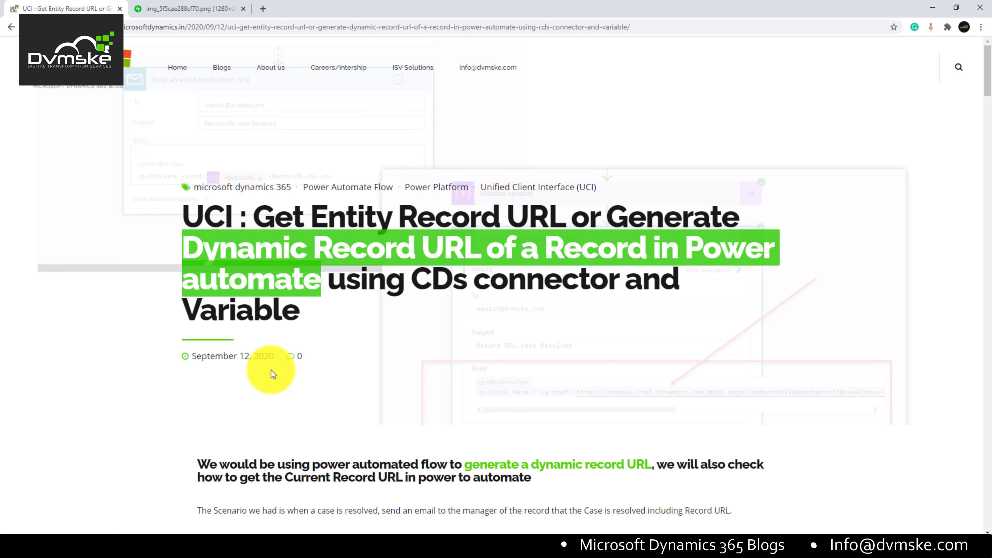
{"action": "scroll", "coordinate": [248, 399], "scroll_direction": "down", "scroll_amount": 2}
{"action": "scroll", "coordinate": [248, 399], "scroll_direction": "down", "scroll_amount": 3}
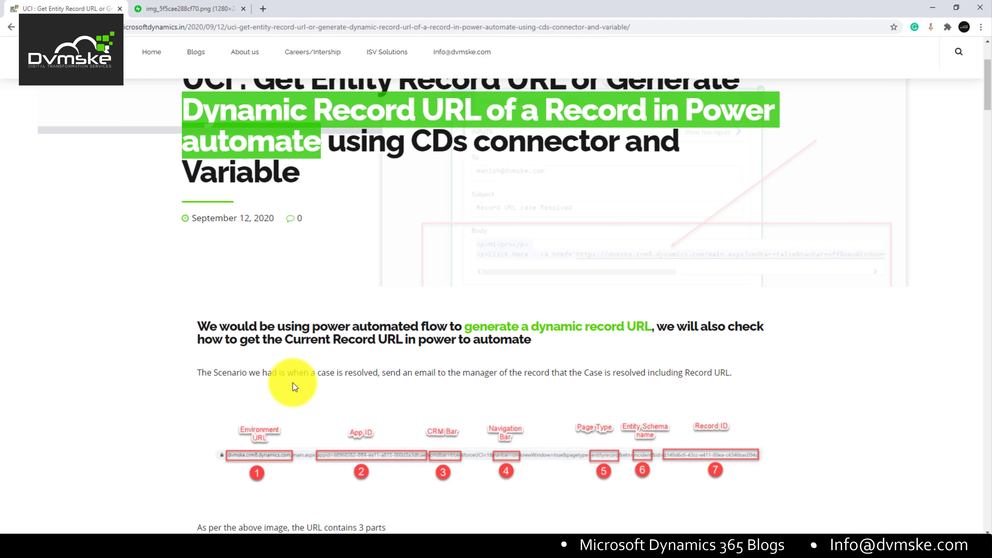
Step: Highlight 'manager' in the scenario sentence and scroll through the URL-parts section
{"action": "left_click_drag", "start_coordinate": [475, 374], "coordinate": [489, 375]}
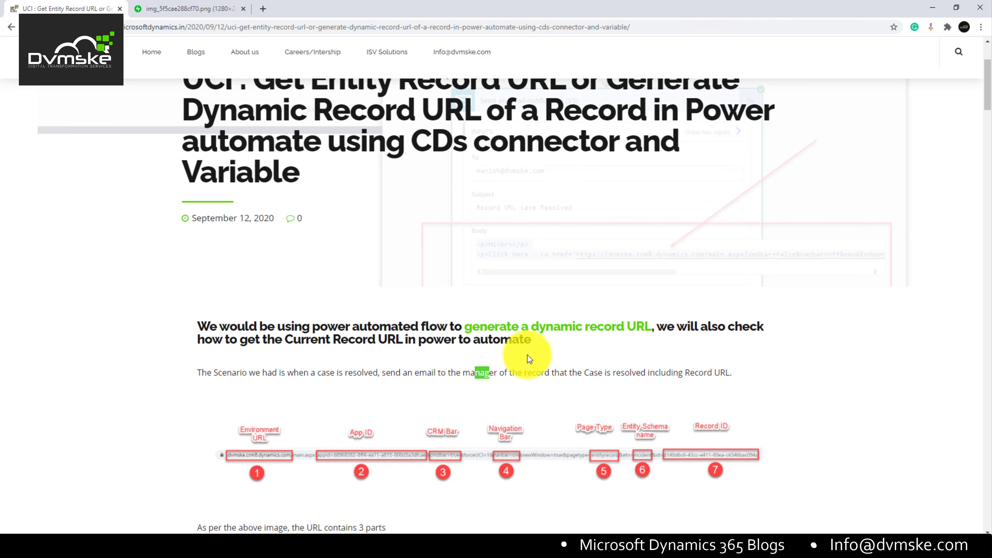
{"action": "scroll", "coordinate": [528, 359], "scroll_direction": "down", "scroll_amount": 1}
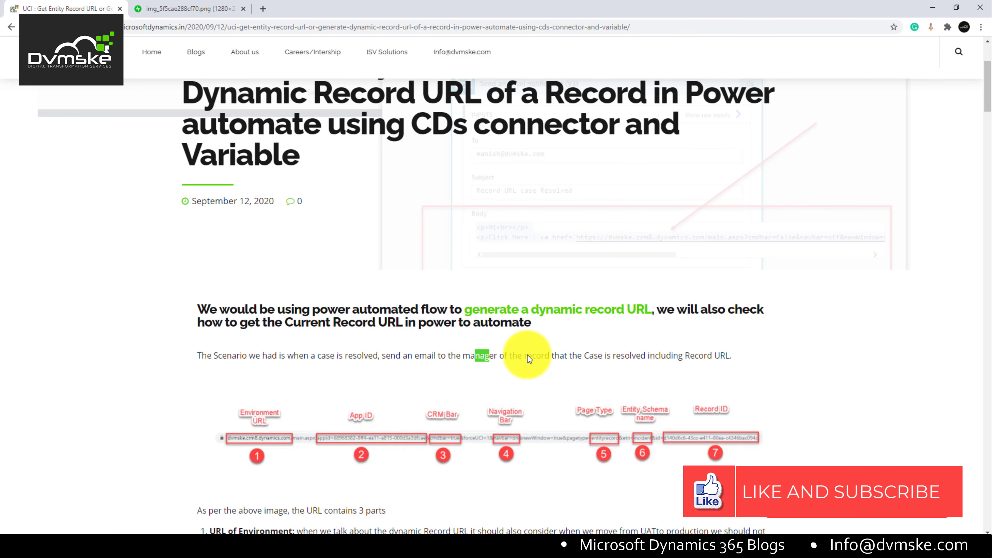
{"action": "scroll", "coordinate": [549, 381], "scroll_direction": "down", "scroll_amount": 5}
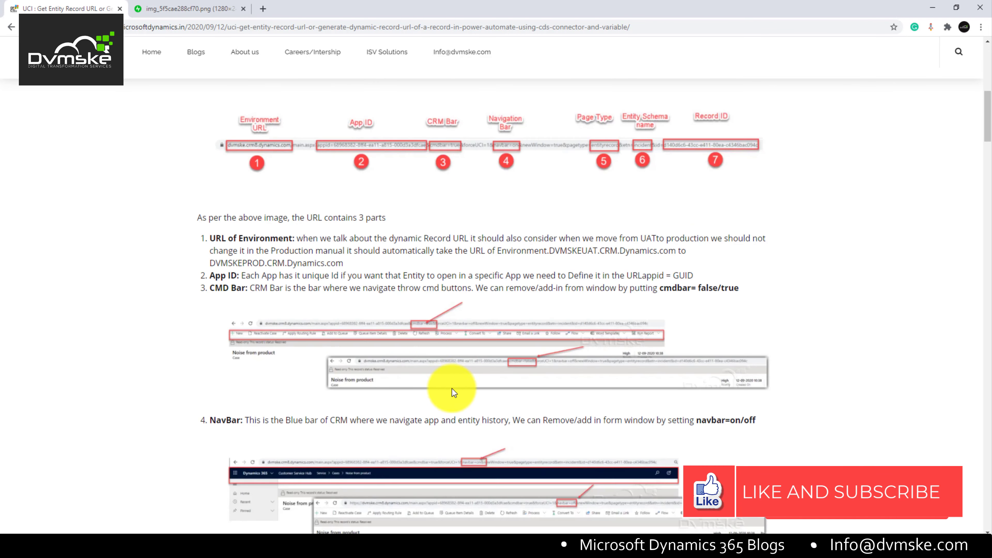
{"action": "scroll", "coordinate": [436, 367], "scroll_direction": "up", "scroll_amount": 4}
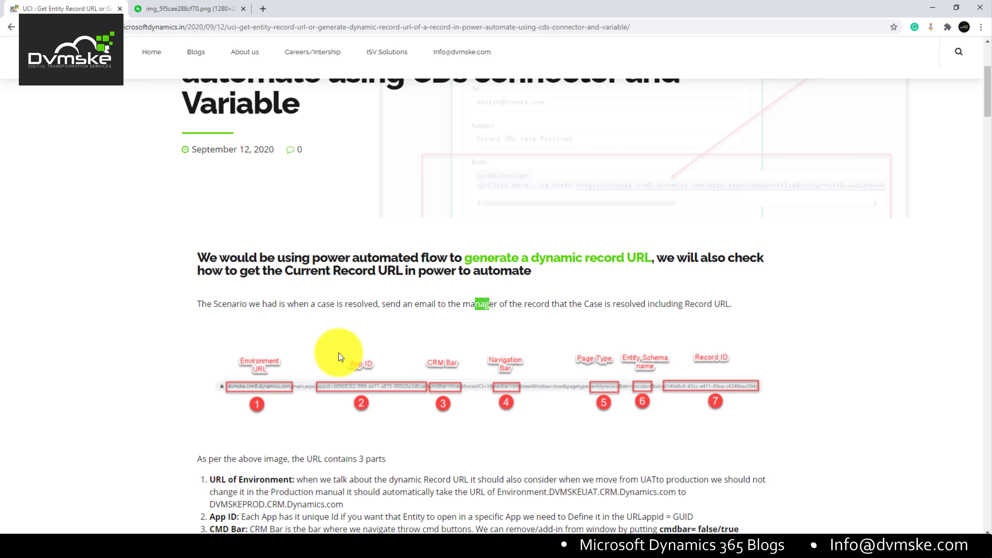
{"action": "scroll", "coordinate": [339, 354], "scroll_direction": "down", "scroll_amount": 1}
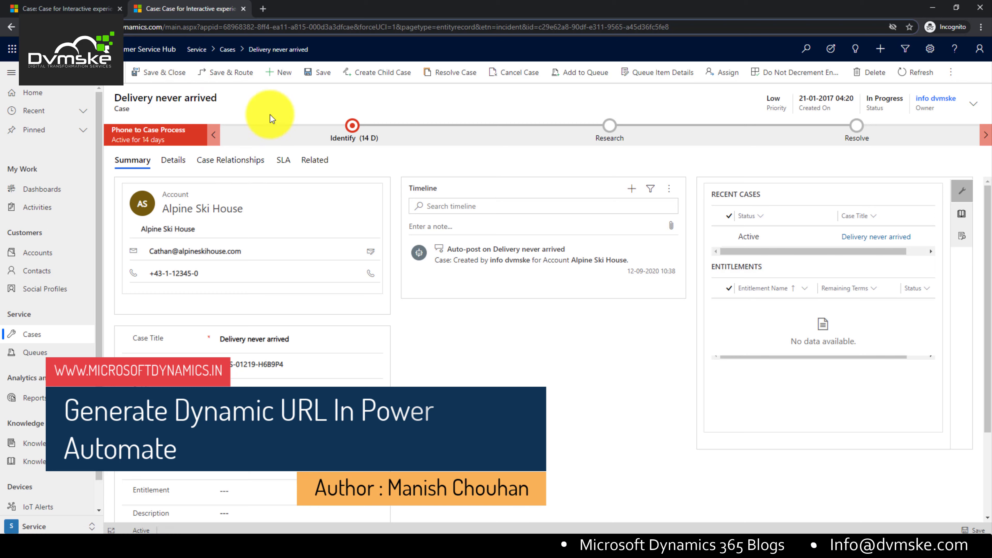
Step: Pick out appid, pagetype, entityrecord, incident, etn and the record id in the case address
{"action": "left_click_drag", "start_coordinate": [201, 26], "coordinate": [695, 31]}
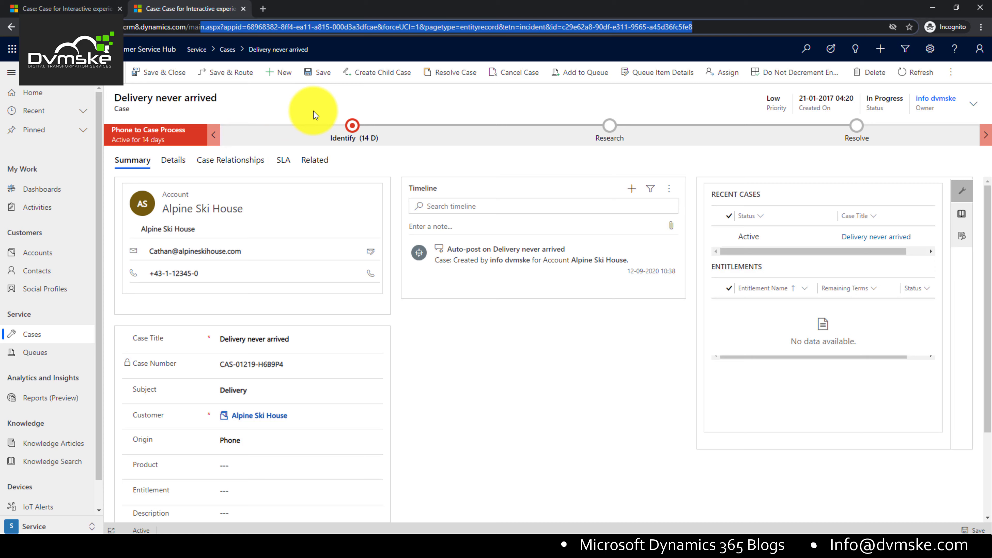
{"action": "left_click", "coordinate": [251, 30]}
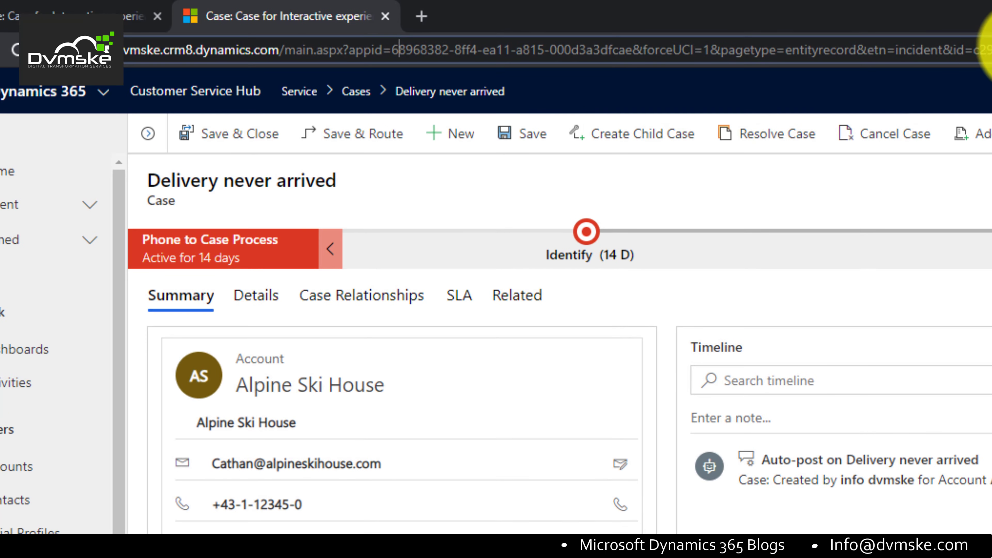
{"action": "left_click_drag", "start_coordinate": [988, 50], "coordinate": [694, 50]}
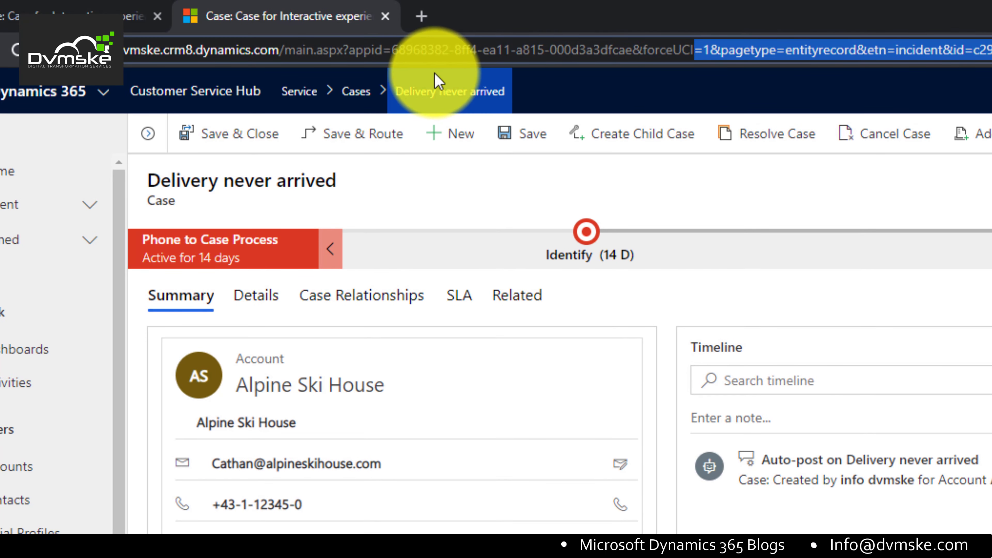
{"action": "double_click", "coordinate": [369, 50]}
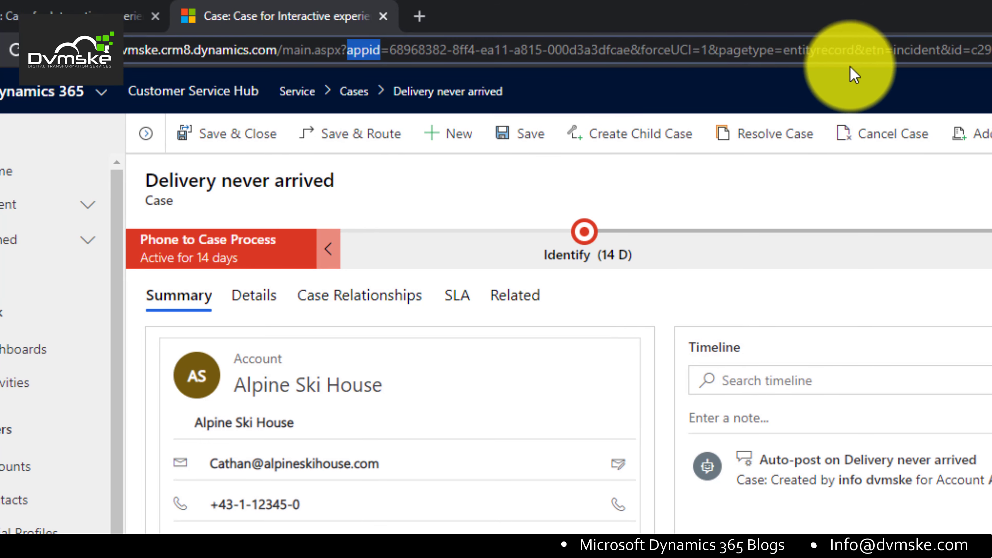
{"action": "double_click", "coordinate": [486, 55]}
{"action": "double_click", "coordinate": [554, 53]}
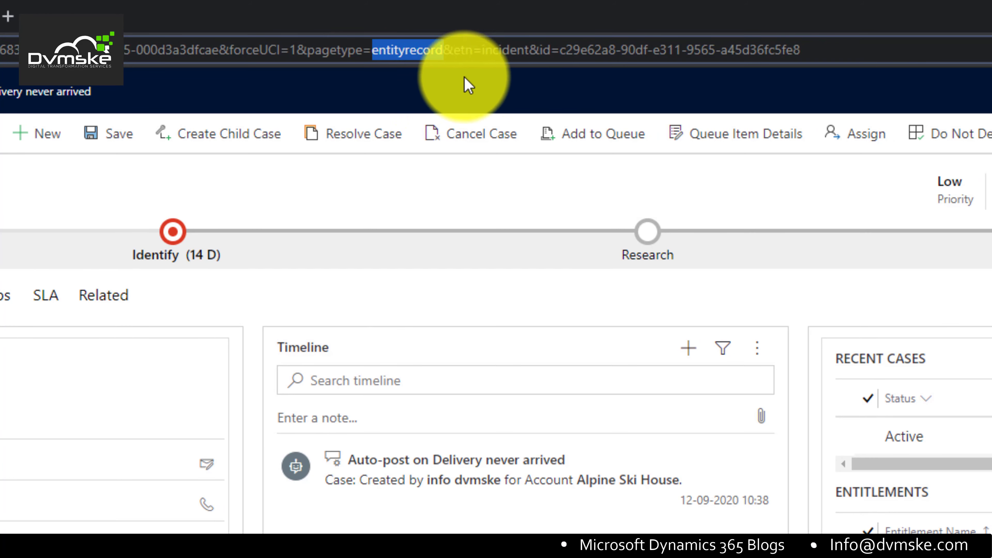
{"action": "double_click", "coordinate": [504, 50]}
{"action": "double_click", "coordinate": [464, 50]}
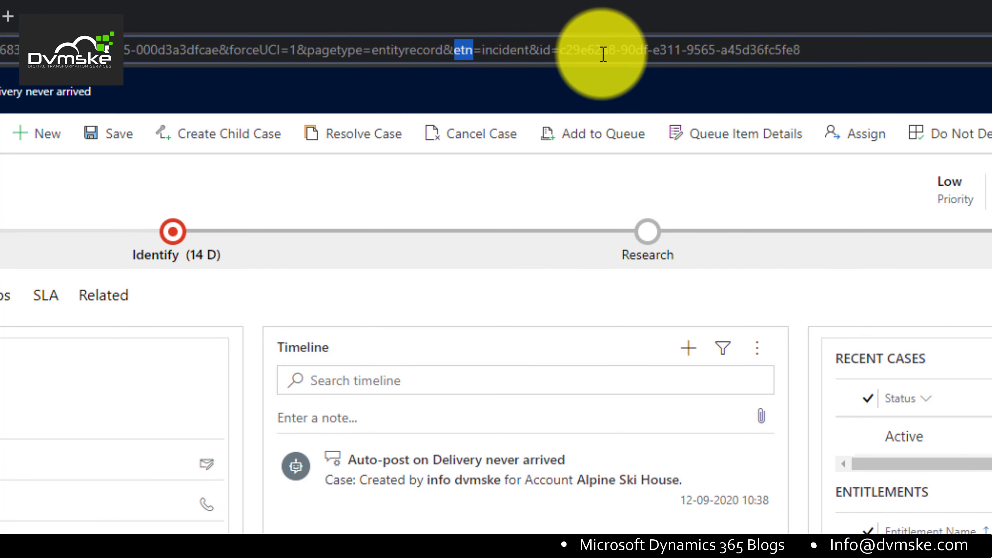
{"action": "left_click_drag", "start_coordinate": [543, 50], "coordinate": [858, 74]}
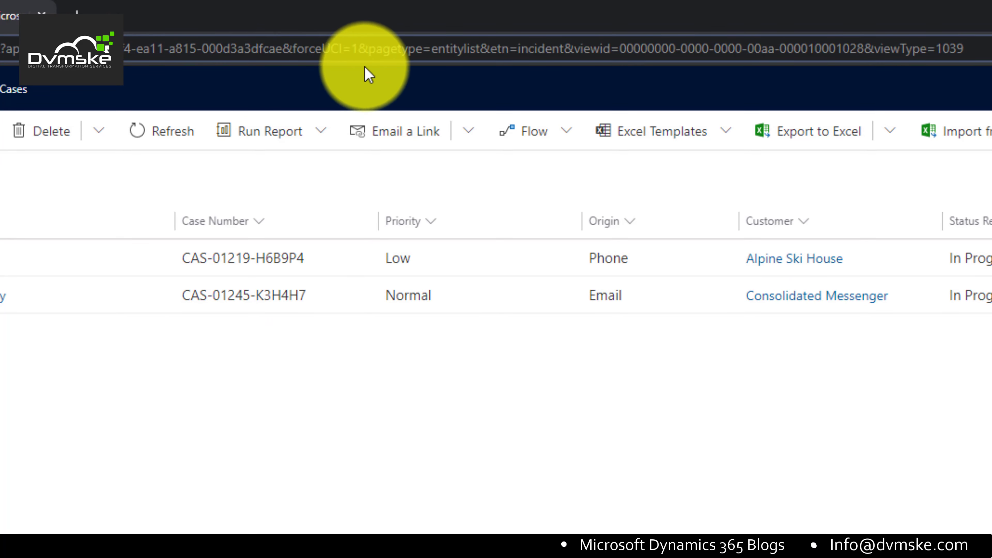
Step: Pick out entitylist, etn, incident and viewid in the Cases list address
{"action": "double_click", "coordinate": [456, 49]}
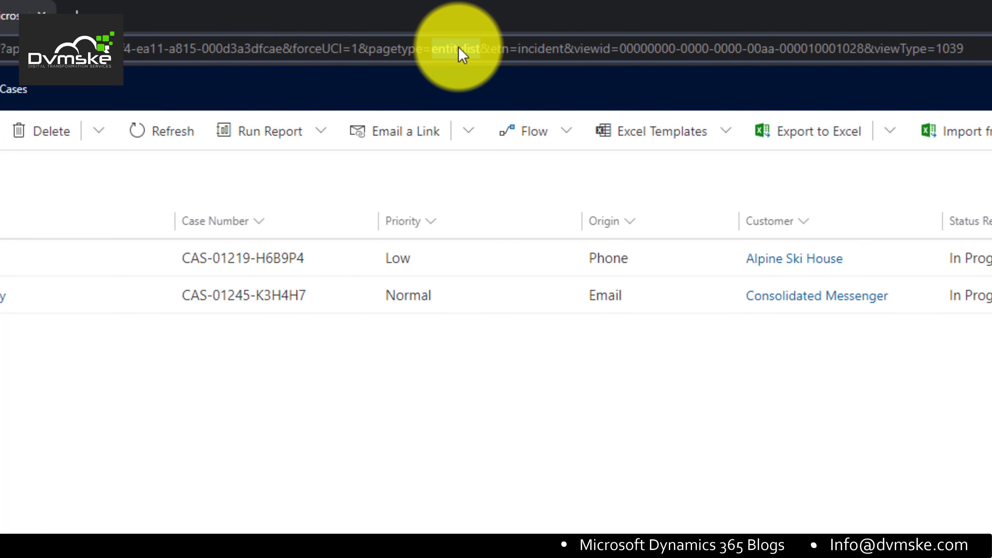
{"action": "double_click", "coordinate": [501, 49]}
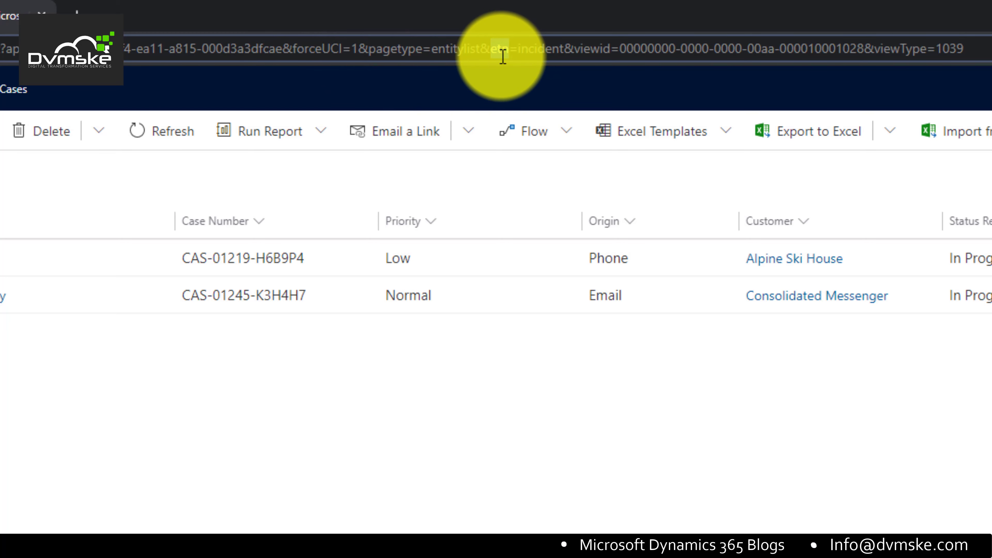
{"action": "double_click", "coordinate": [541, 50]}
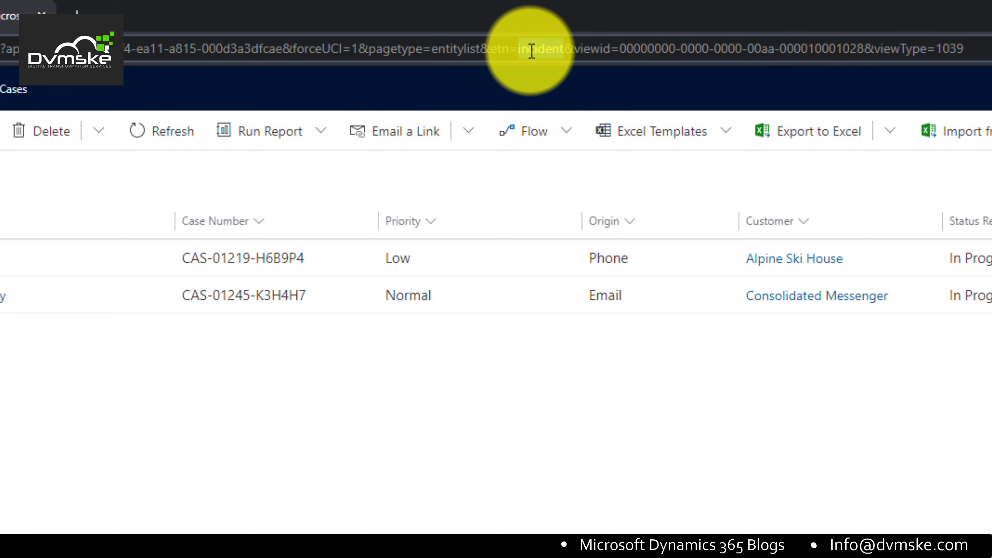
{"action": "double_click", "coordinate": [594, 49]}
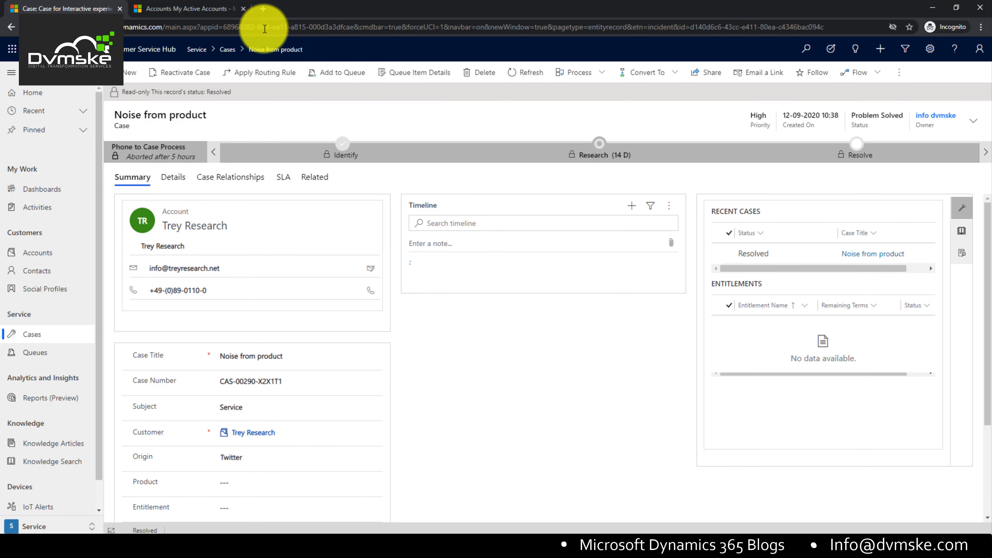
Step: Change cmdbar=true to cmdbar=false in the case address and reload the case
{"action": "left_click_drag", "start_coordinate": [225, 28], "coordinate": [839, 28]}
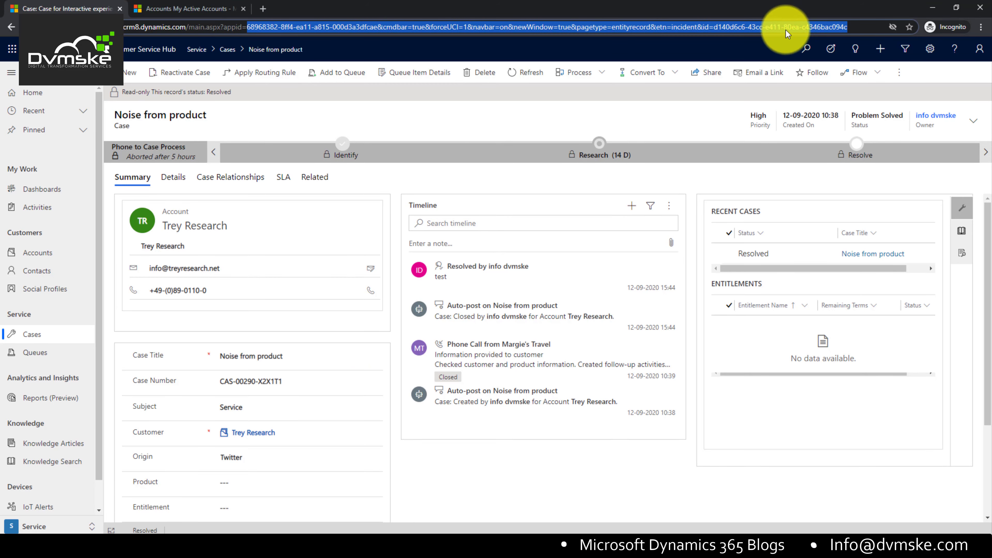
{"action": "left_click", "coordinate": [373, 31]}
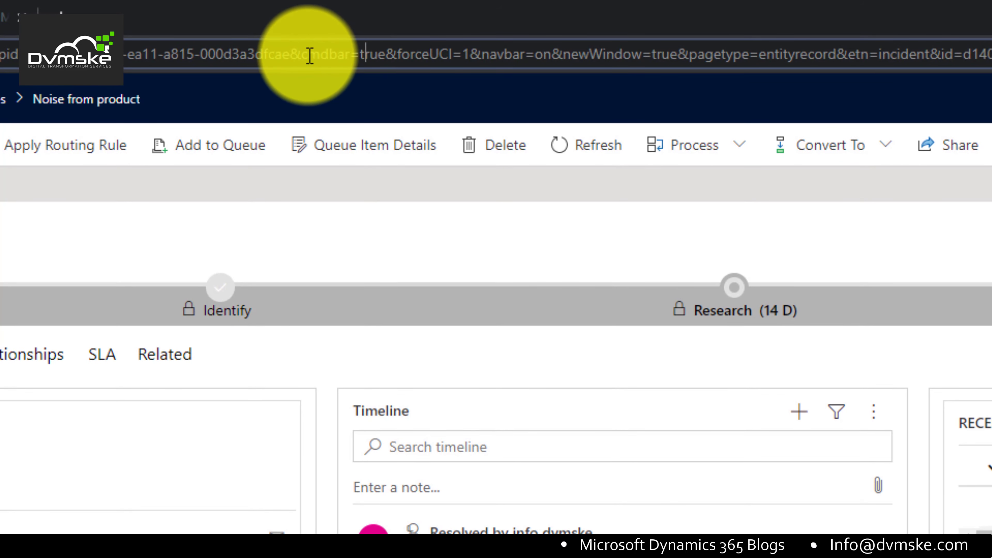
{"action": "left_click_drag", "start_coordinate": [304, 54], "coordinate": [401, 68]}
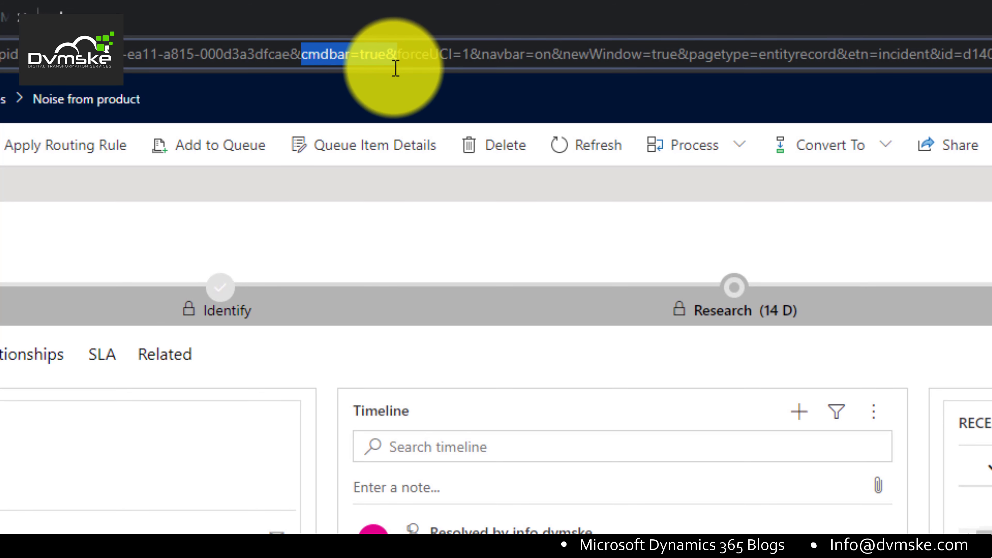
{"action": "double_click", "coordinate": [372, 58]}
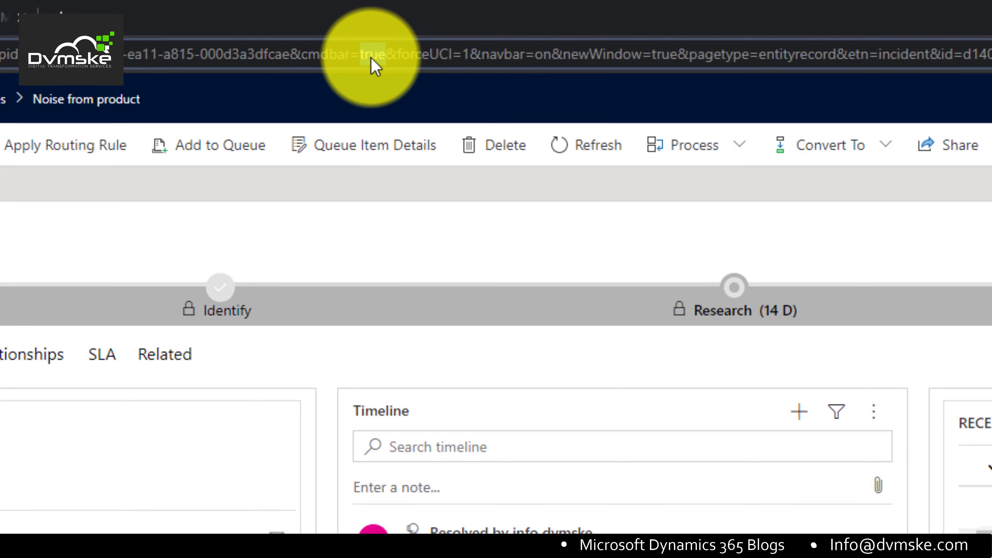
{"action": "type", "text": "false"}
{"action": "key", "text": "Return"}
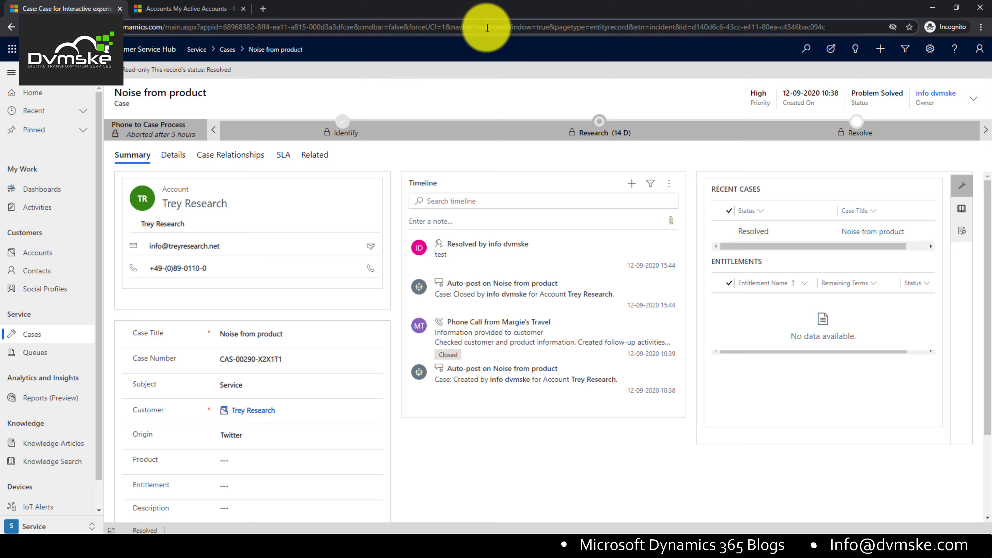
Step: Change navbar=on to navbar=off in the address and reload the case
{"action": "double_click", "coordinate": [479, 27]}
{"action": "type", "text": "off"}
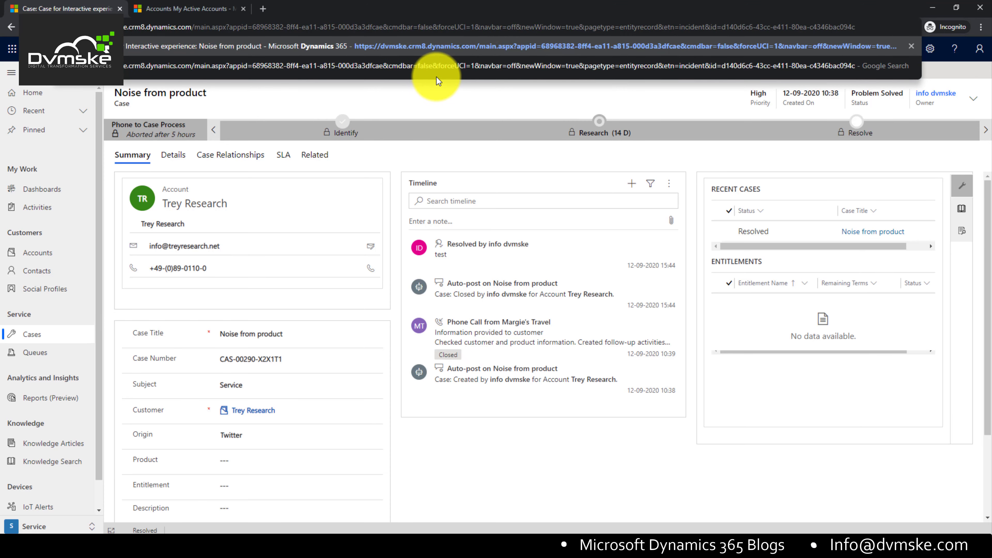
{"action": "key", "text": "Return"}
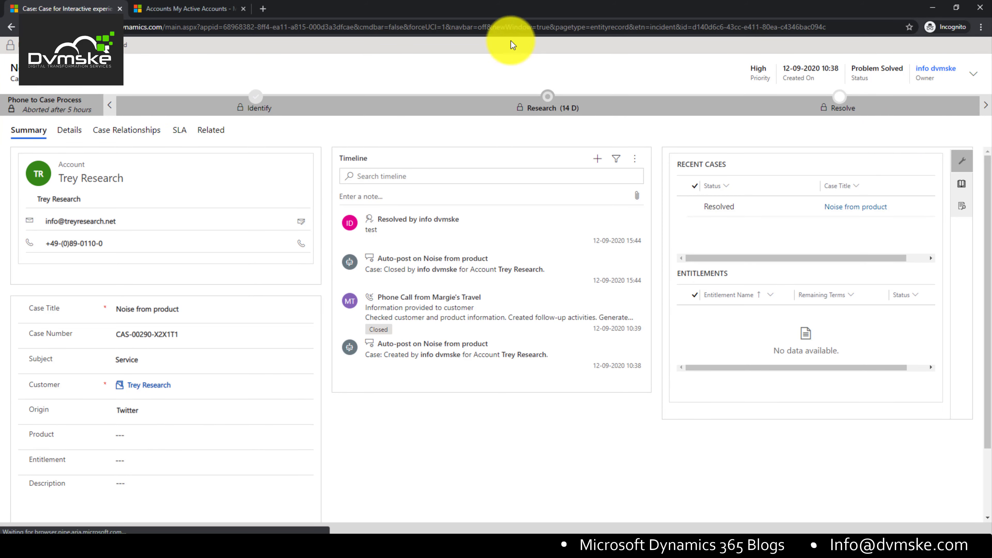
Step: Pick out entityrecord and incident in the edited case address
{"action": "left_click", "coordinate": [484, 26]}
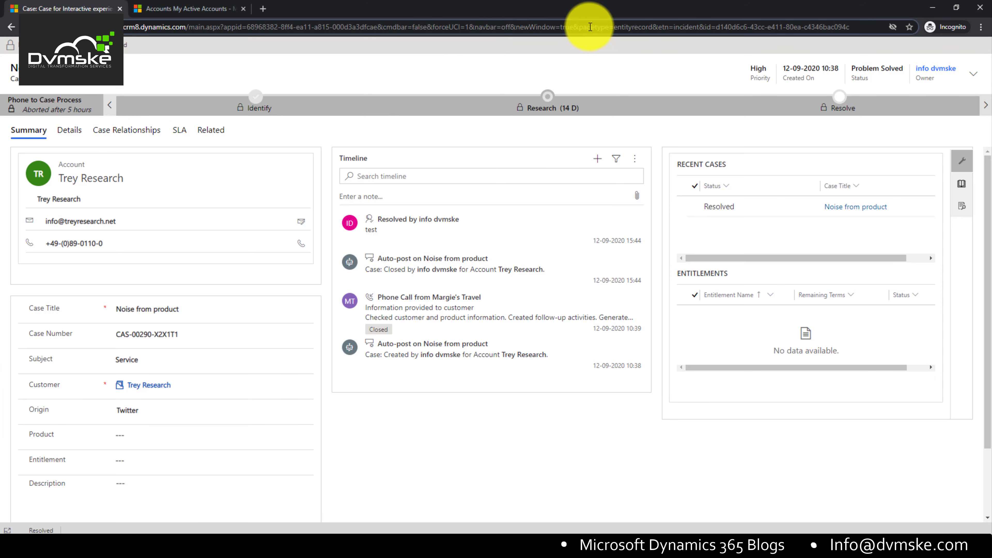
{"action": "double_click", "coordinate": [632, 27]}
{"action": "left_click", "coordinate": [683, 26]}
{"action": "double_click", "coordinate": [683, 26]}
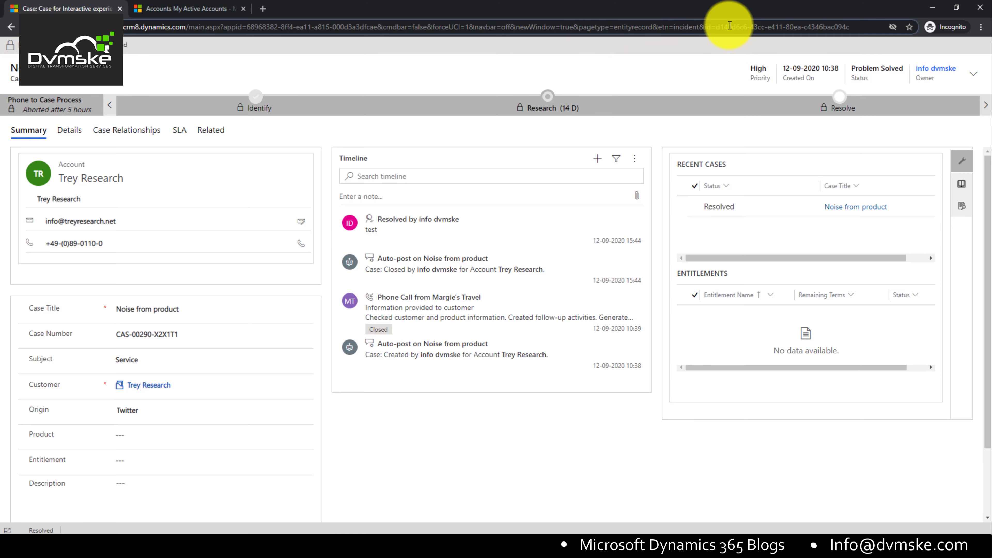
Step: Return to the blog article and scroll further down
{"action": "key", "text": "alt+Tab"}
{"action": "scroll", "coordinate": [285, 324], "scroll_direction": "down", "scroll_amount": 10}
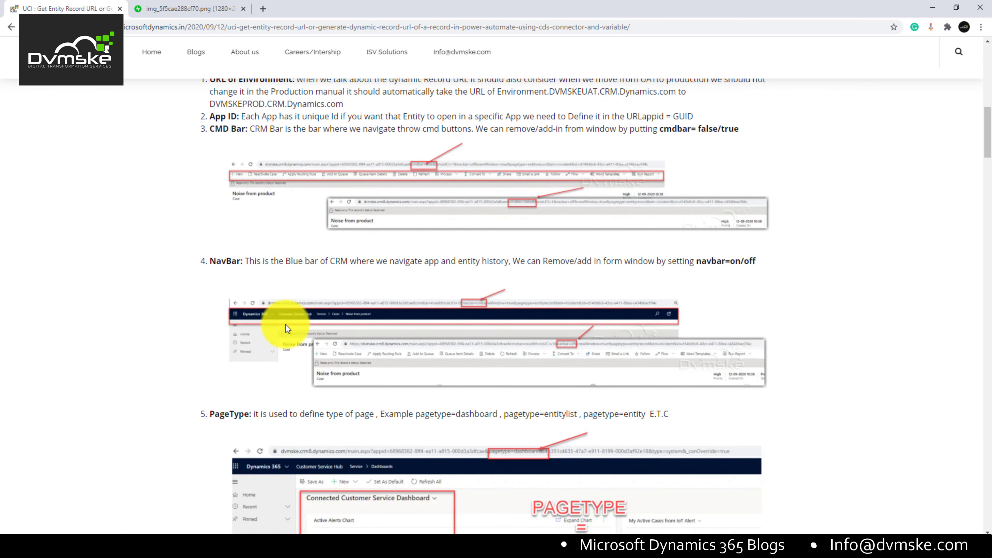
{"action": "scroll", "coordinate": [206, 147], "scroll_direction": "down", "scroll_amount": 2}
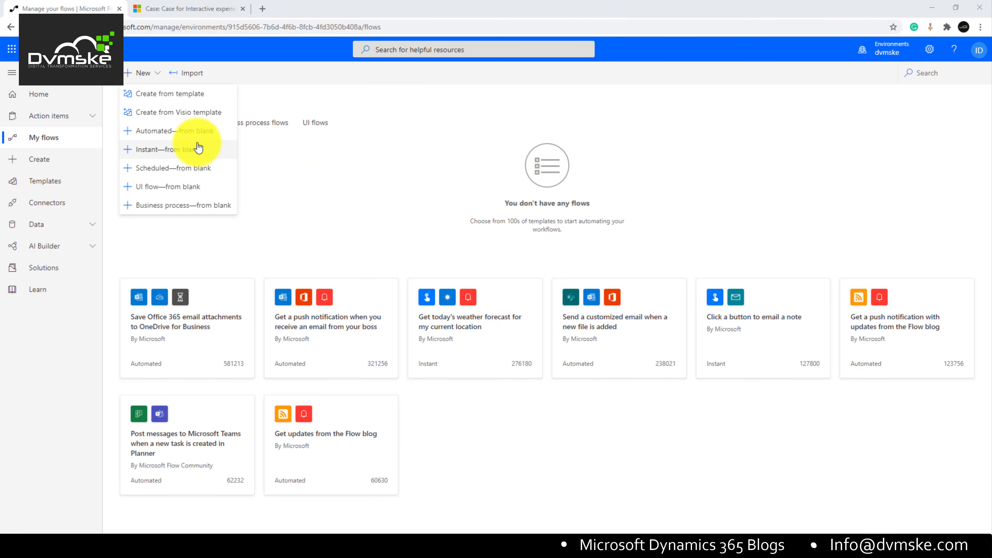
Step: Create automated flow 'When Case is Resolved' with the 'When a record is created, updated or deleted' trigger
{"action": "left_click", "coordinate": [160, 131]}
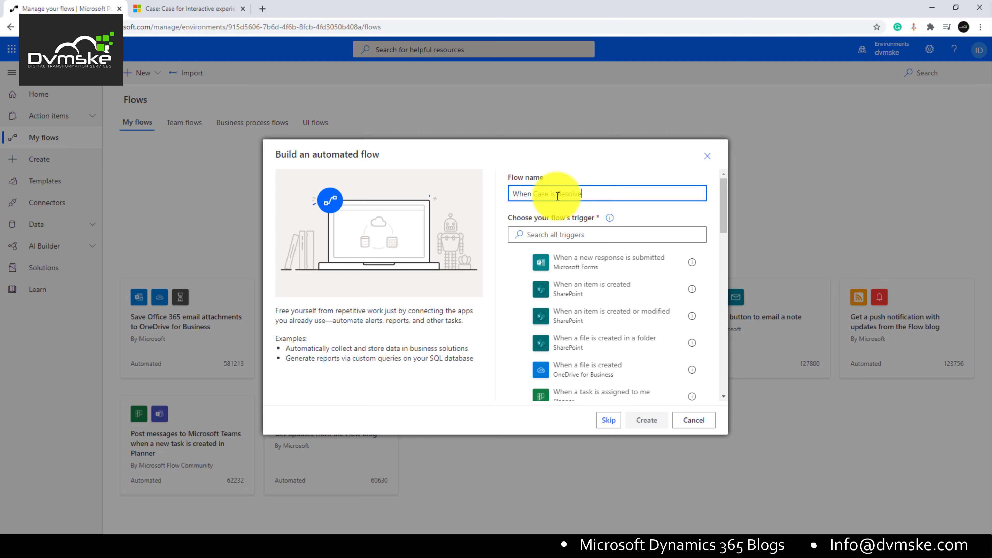
{"action": "left_click", "coordinate": [565, 233]}
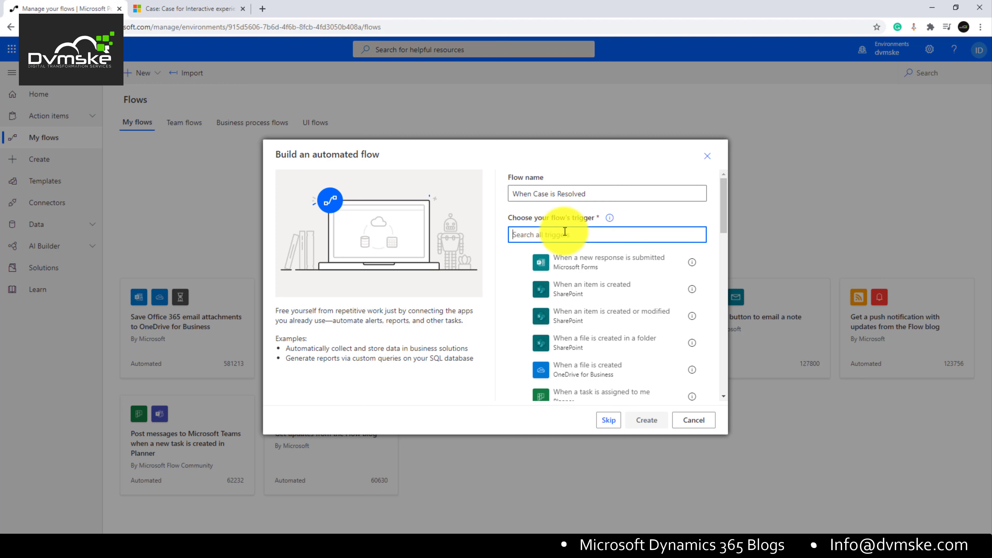
{"action": "type", "text": "when"}
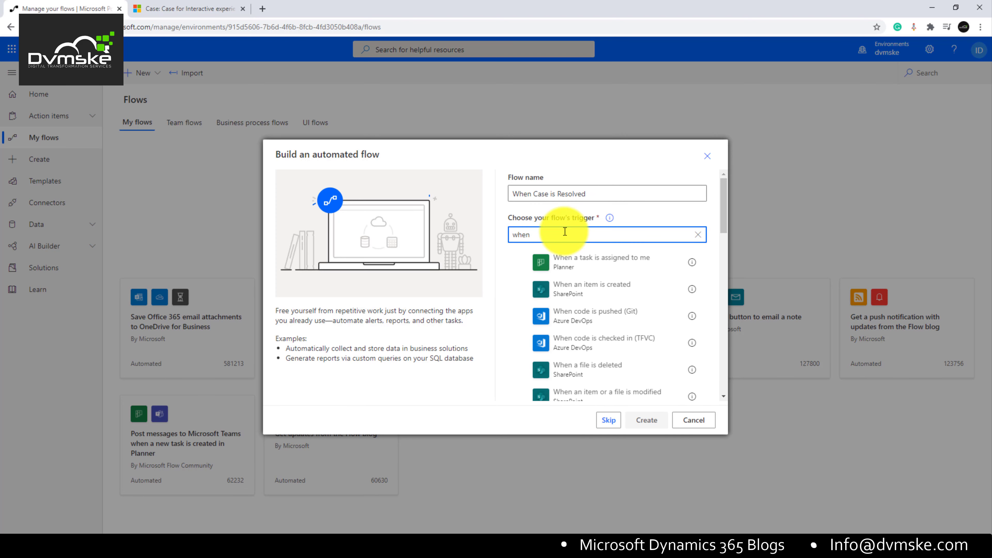
{"action": "type", "text": " record"}
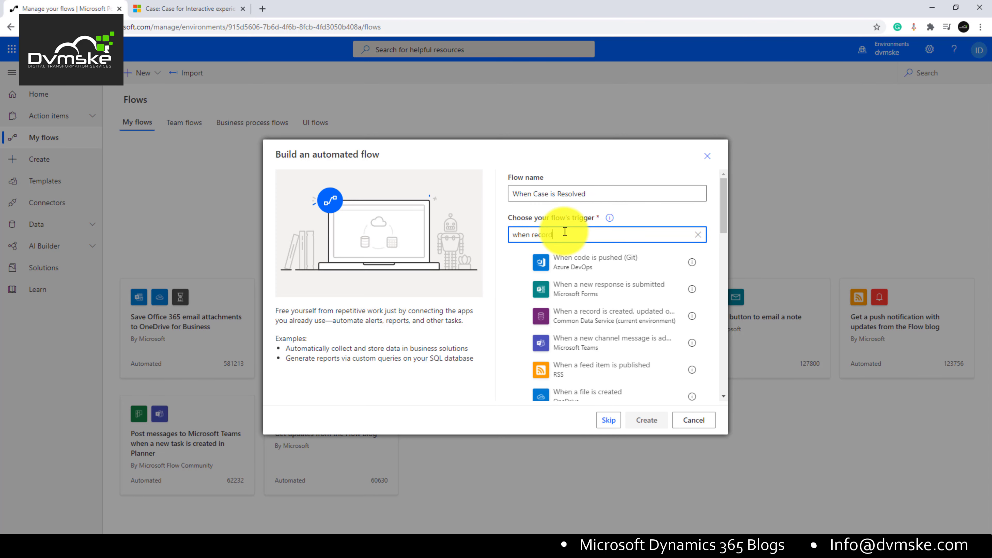
{"action": "type", "text": " is u"}
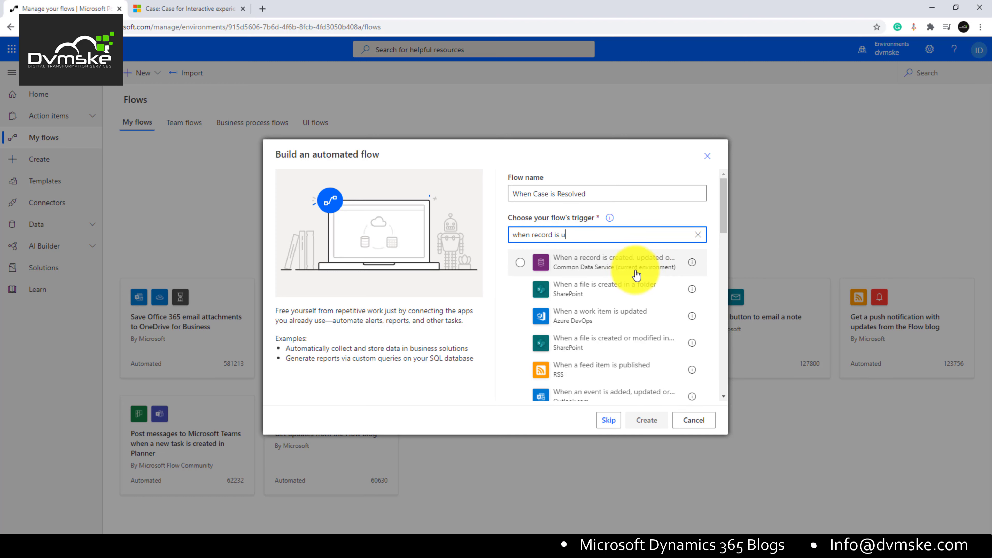
{"action": "left_click", "coordinate": [588, 263]}
{"action": "left_click", "coordinate": [646, 422]}
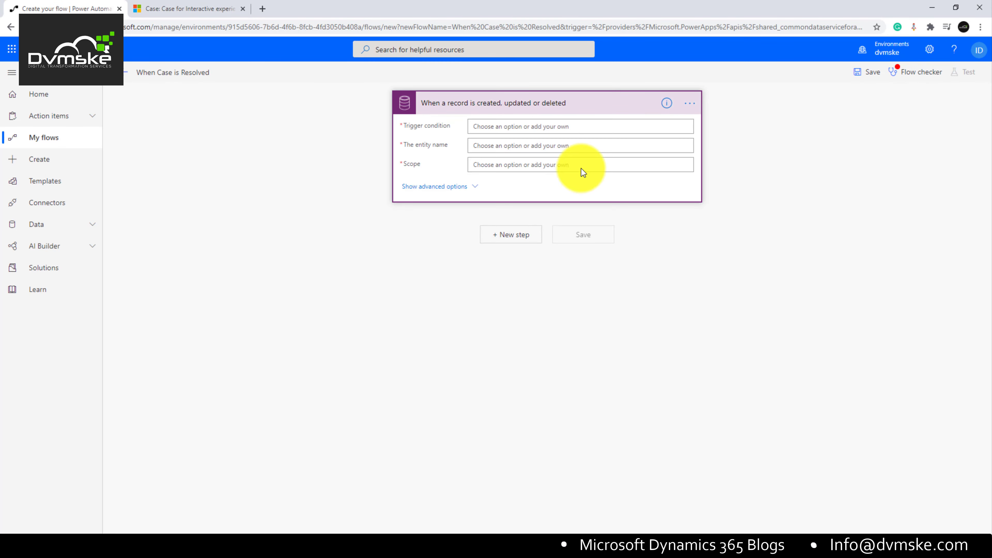
Step: Set the trigger to Update on Cases at Organization scope and show its advanced options
{"action": "left_click", "coordinate": [346, 109]}
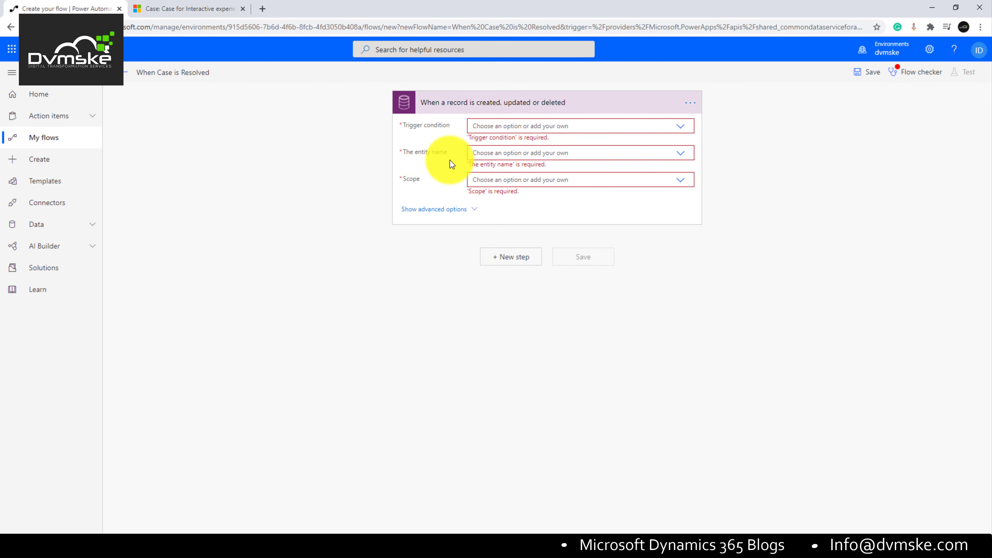
{"action": "left_click", "coordinate": [680, 126]}
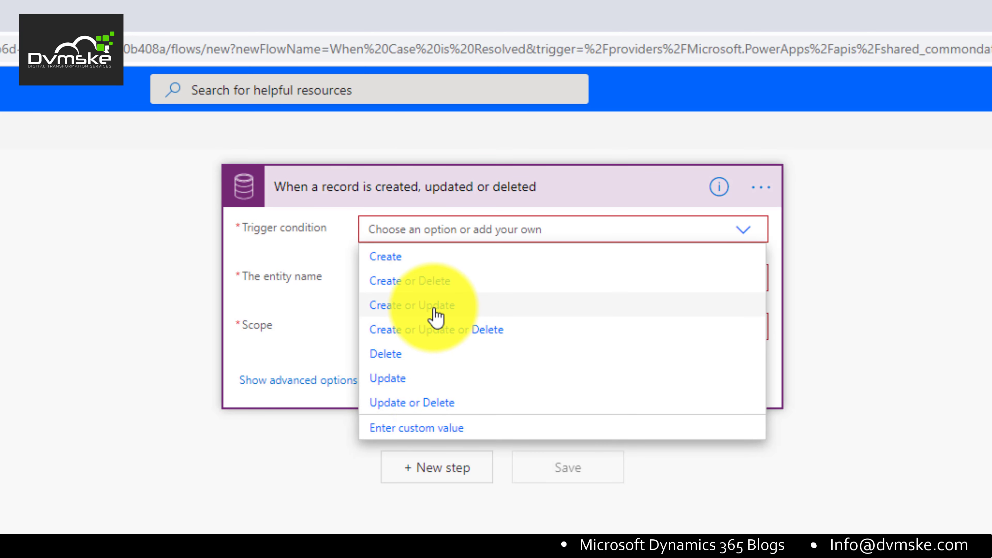
{"action": "left_click", "coordinate": [408, 378]}
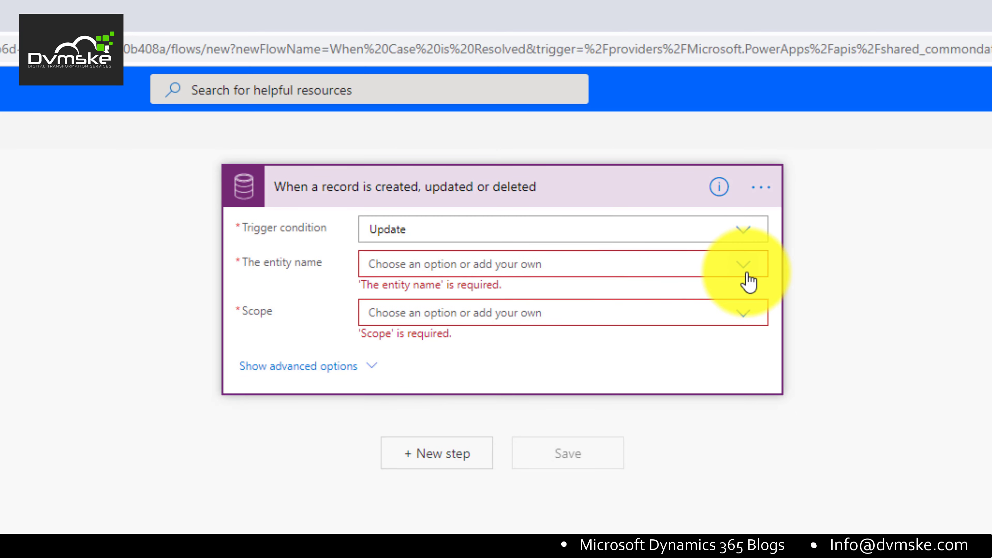
{"action": "left_click", "coordinate": [691, 273]}
{"action": "type", "text": "cas"}
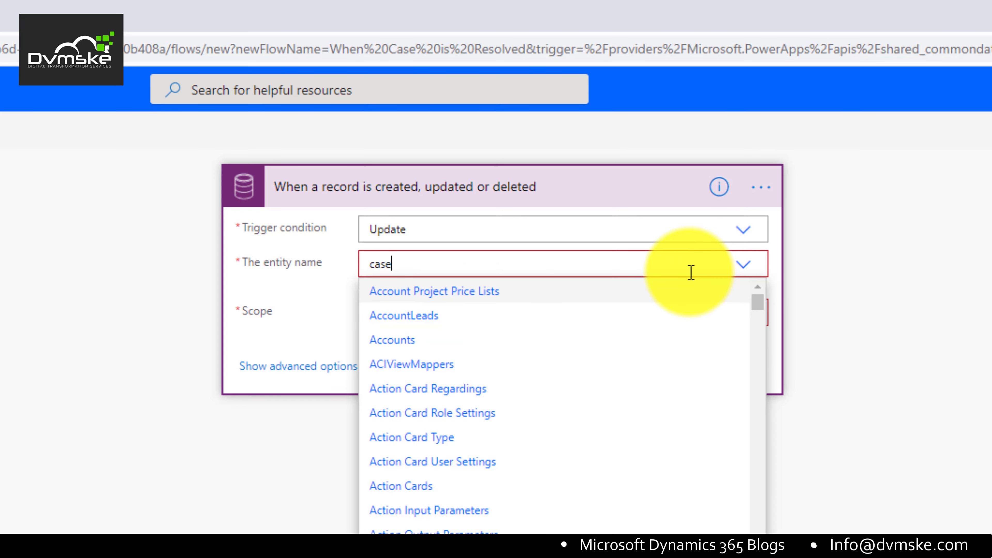
{"action": "type", "text": "e"}
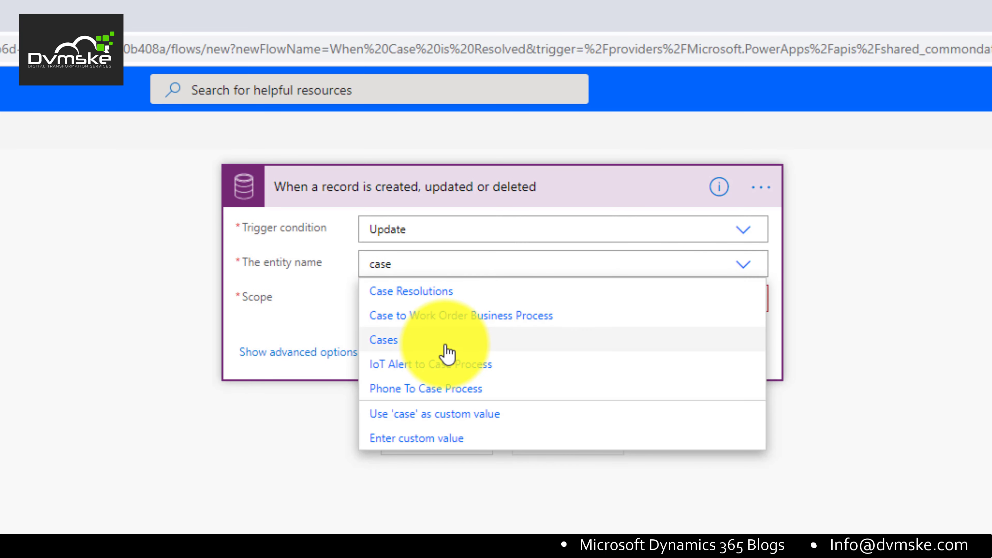
{"action": "left_click", "coordinate": [447, 353]}
{"action": "left_click", "coordinate": [744, 299]}
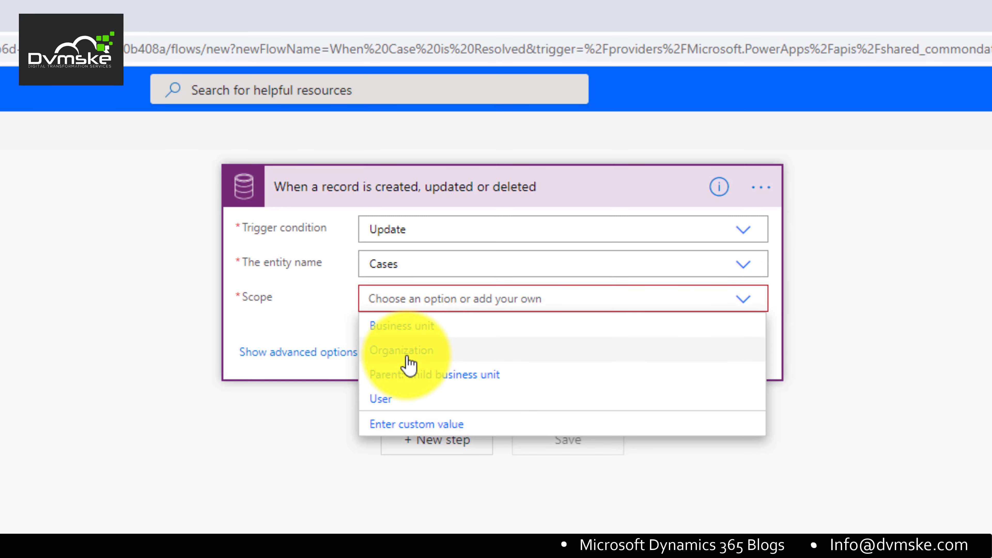
{"action": "left_click", "coordinate": [402, 350]}
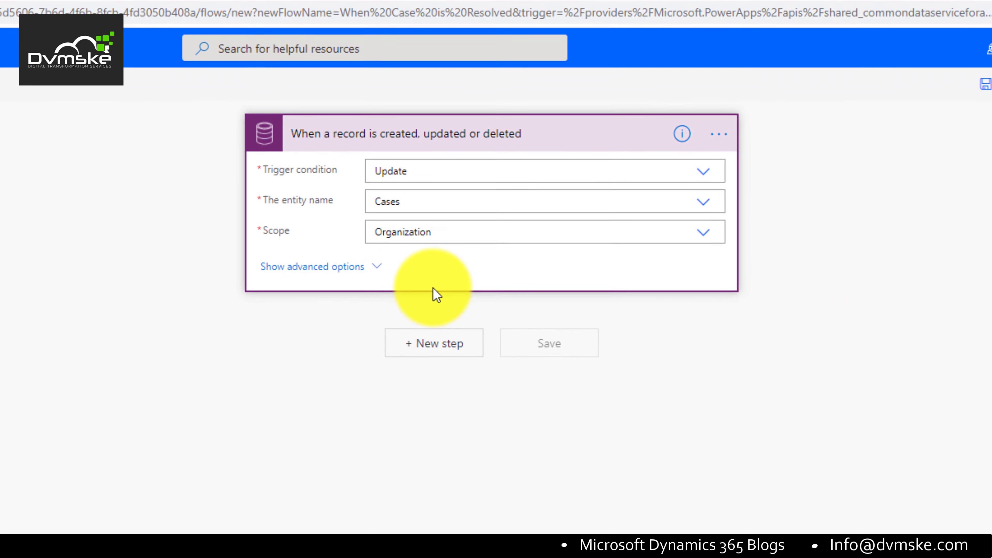
{"action": "left_click", "coordinate": [312, 267]}
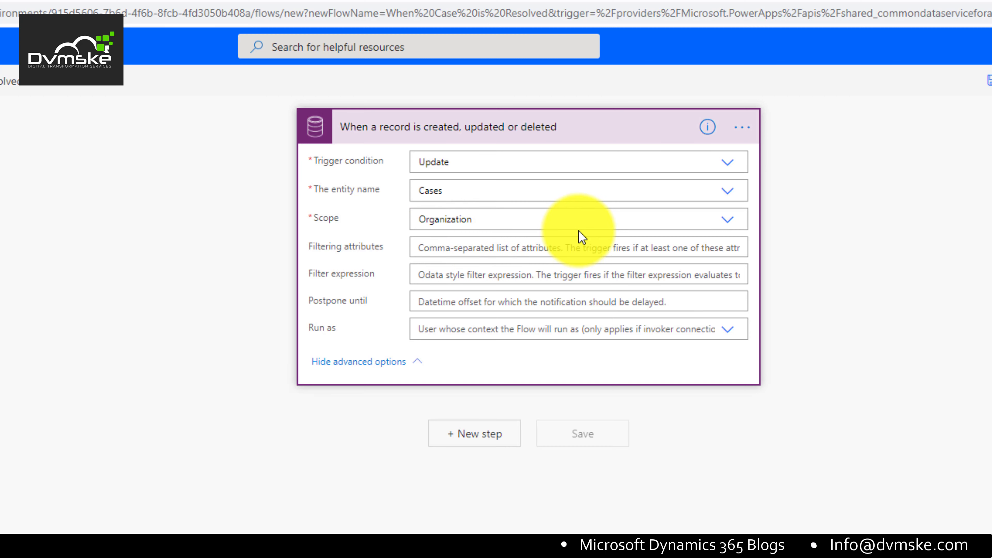
Step: Type and clear test entries in the Filtering attributes and Filter expression fields
{"action": "type", "text": "name,"}
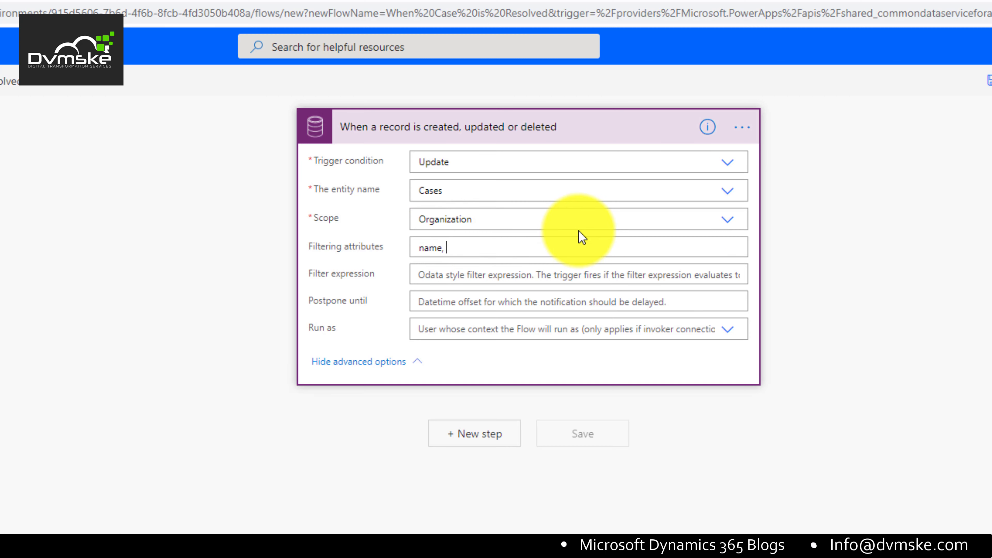
{"action": "key", "text": "BackSpace"}
{"action": "key", "text": "BackSpace"}
{"action": "left_click", "coordinate": [450, 275]}
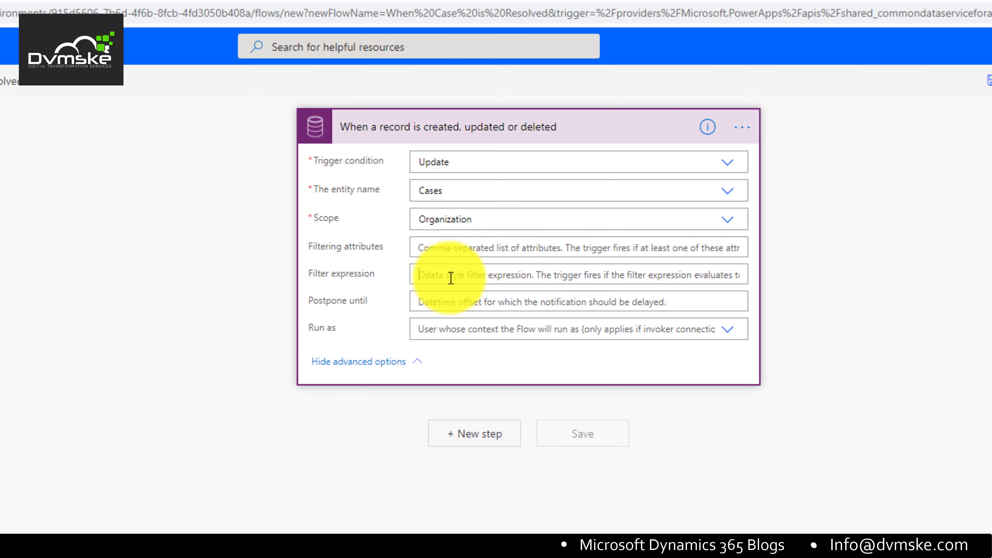
{"action": "type", "text": "status"}
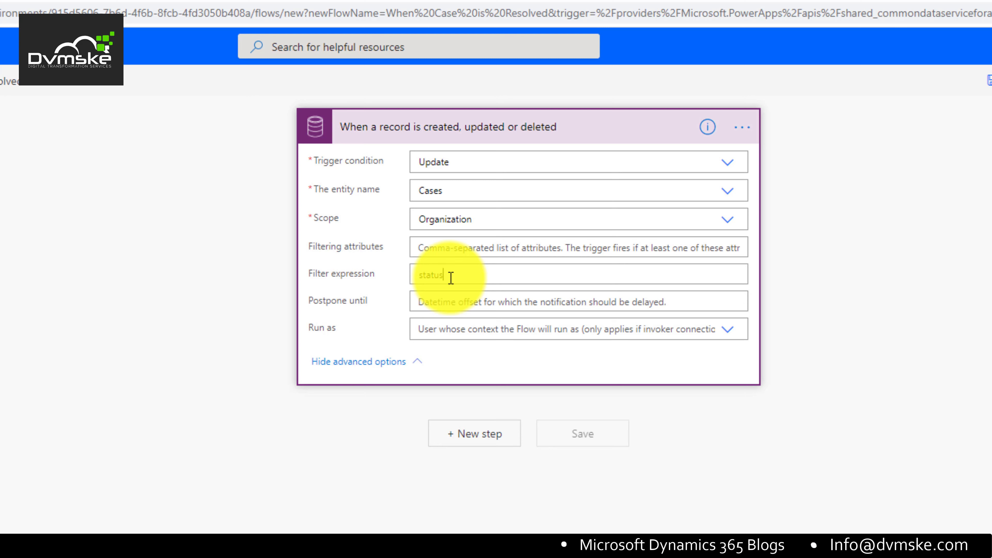
{"action": "key", "text": "BackSpace"}
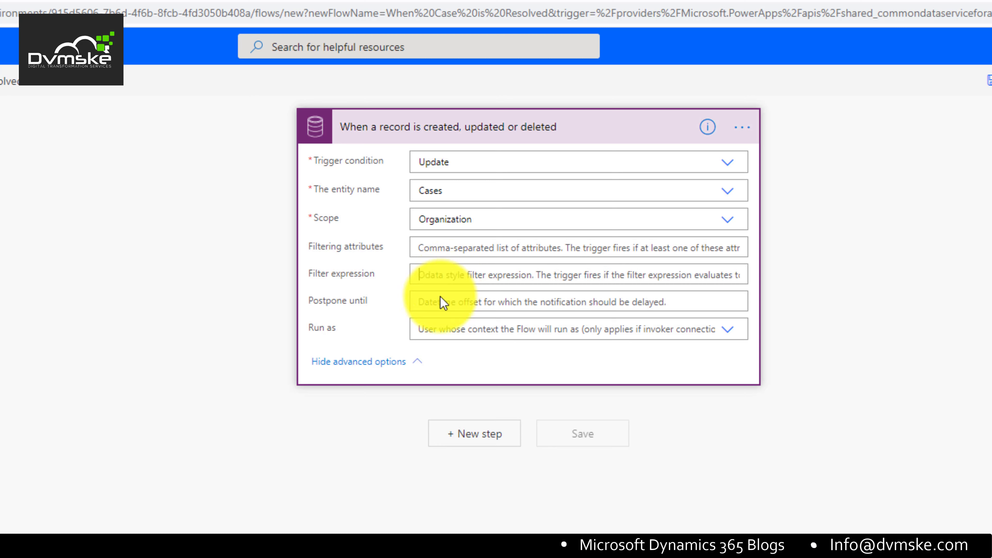
Step: Check the Run as choices, hide advanced options, and add a new step
{"action": "left_click", "coordinate": [451, 328]}
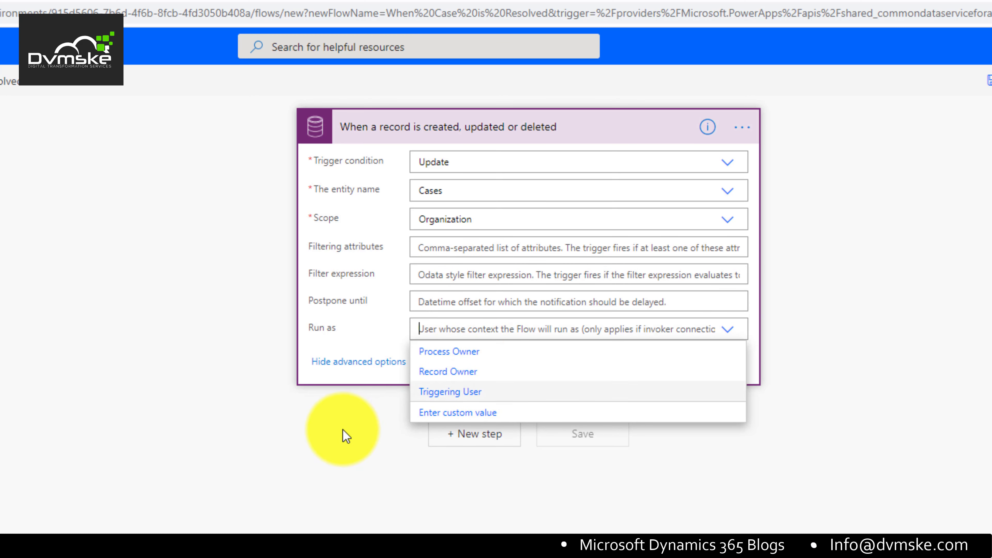
{"action": "left_click", "coordinate": [359, 362]}
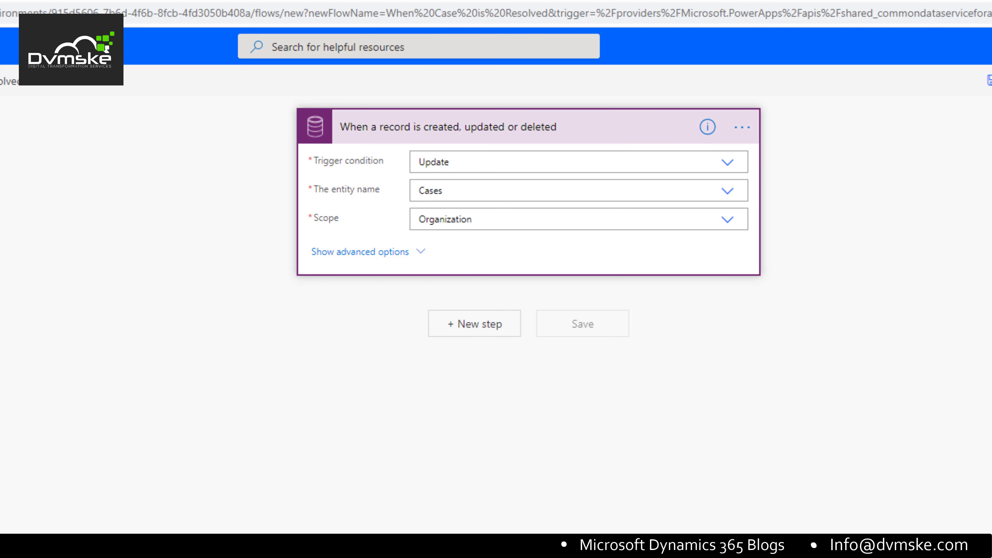
{"action": "left_click", "coordinate": [454, 332]}
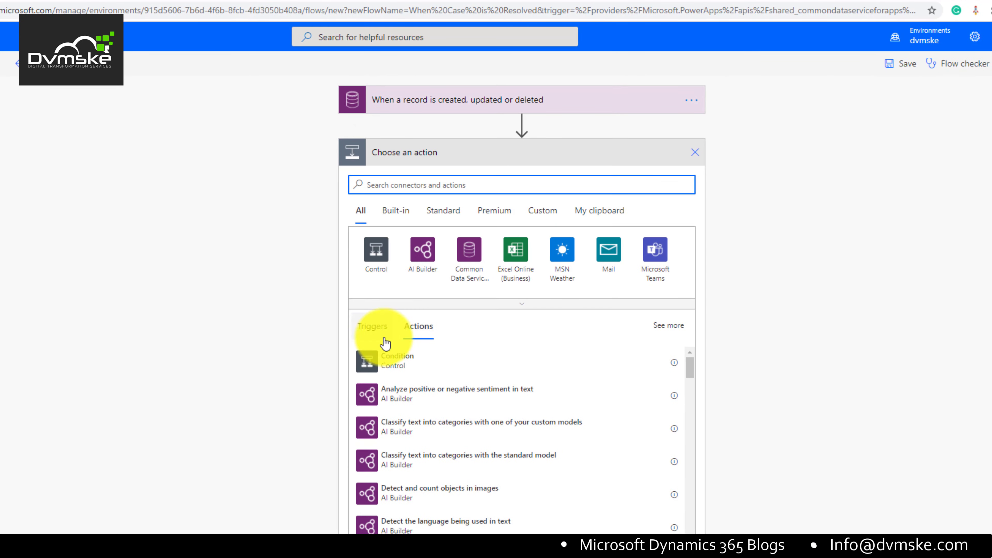
Step: Add a Condition testing the case's Status Reason, then delete it
{"action": "left_click", "coordinate": [390, 364]}
{"action": "left_click", "coordinate": [420, 193]}
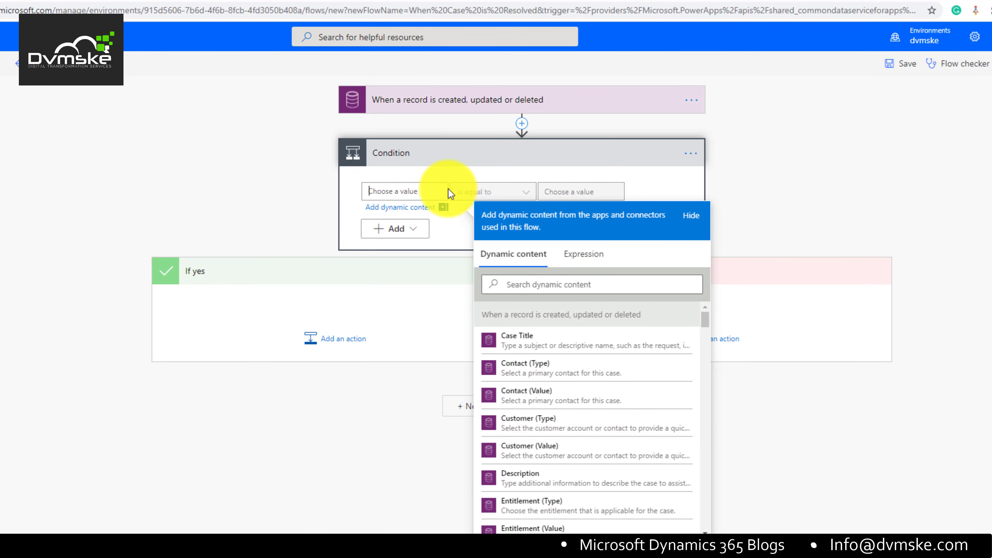
{"action": "type", "text": "st"}
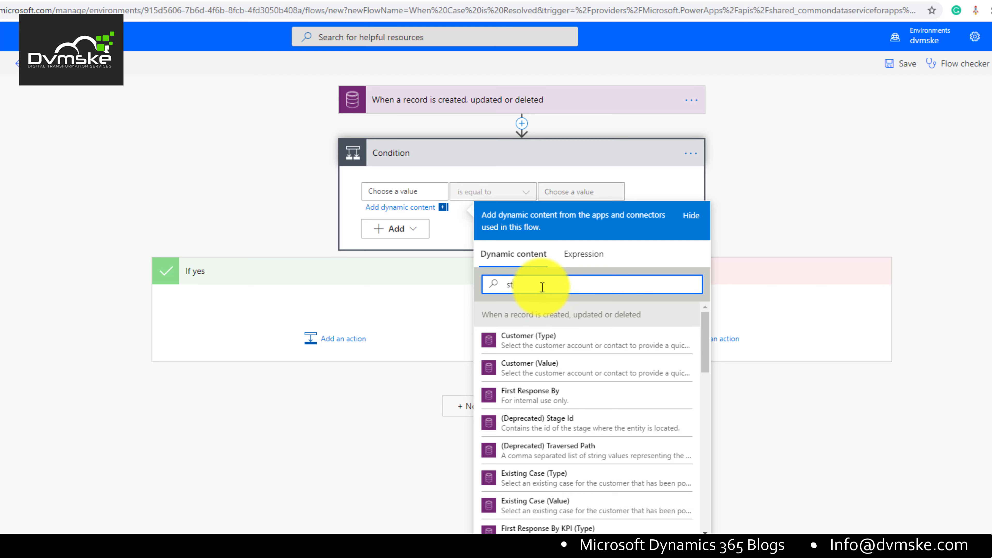
{"action": "type", "text": "atu"}
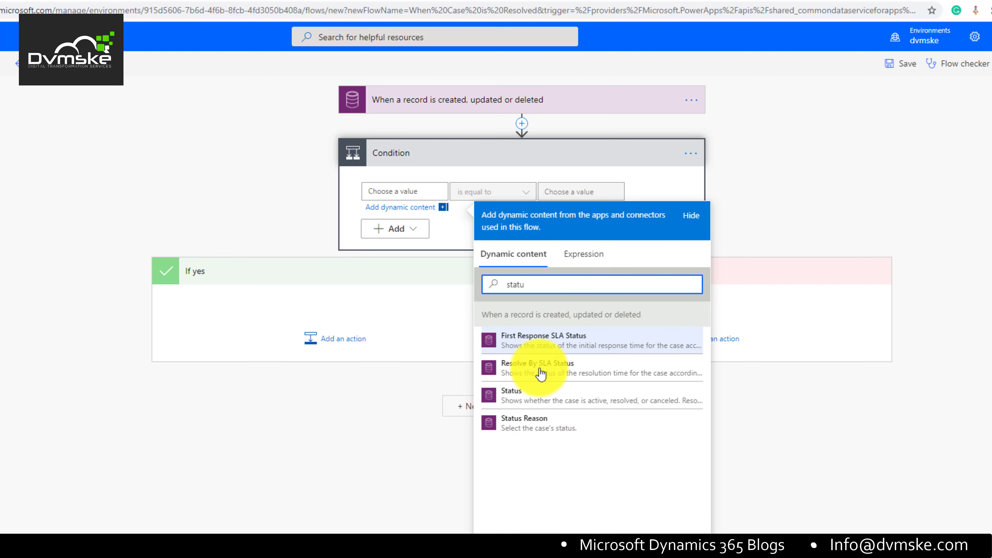
{"action": "left_click", "coordinate": [541, 423]}
{"action": "left_click", "coordinate": [584, 190]}
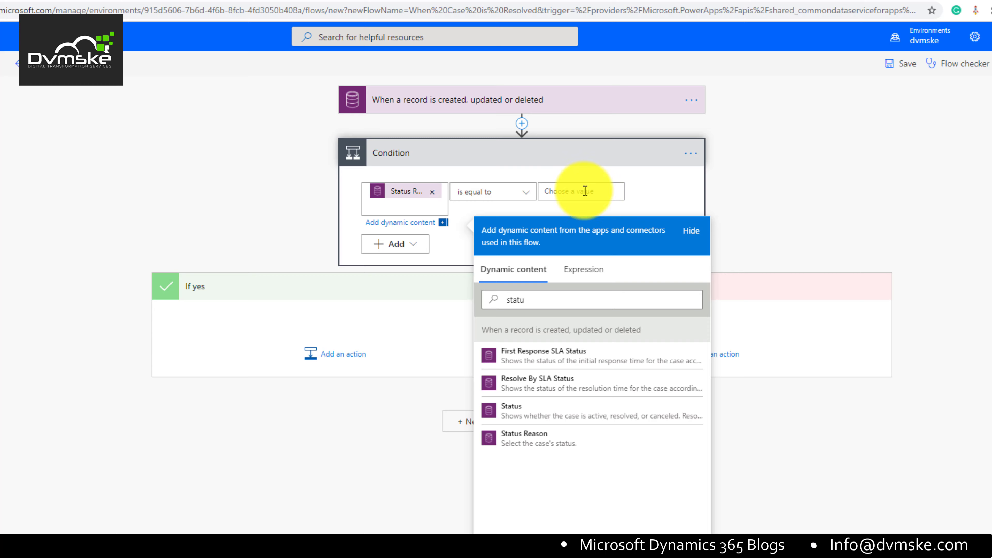
{"action": "left_click", "coordinate": [691, 153]}
{"action": "left_click", "coordinate": [754, 306]}
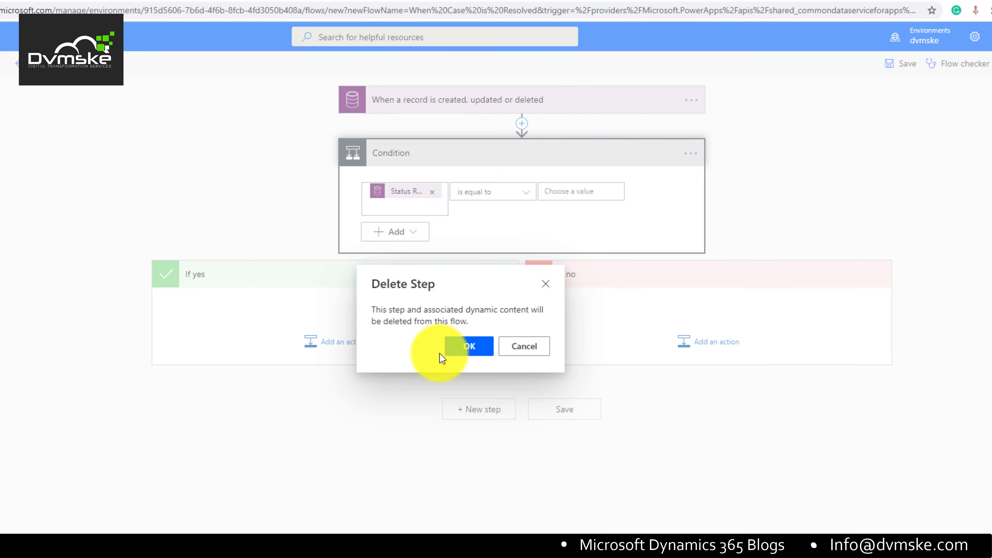
{"action": "left_click", "coordinate": [465, 346]}
Step: Enter the trigger's advanced Filter expression as statuscode eq 5
{"action": "left_click", "coordinate": [501, 102]}
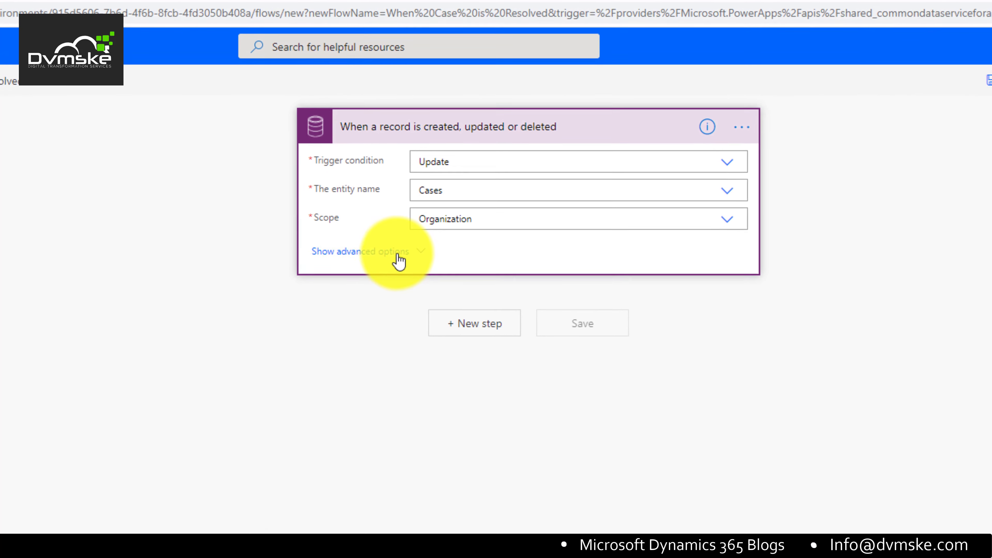
{"action": "left_click", "coordinate": [359, 255]}
{"action": "left_click", "coordinate": [453, 282]}
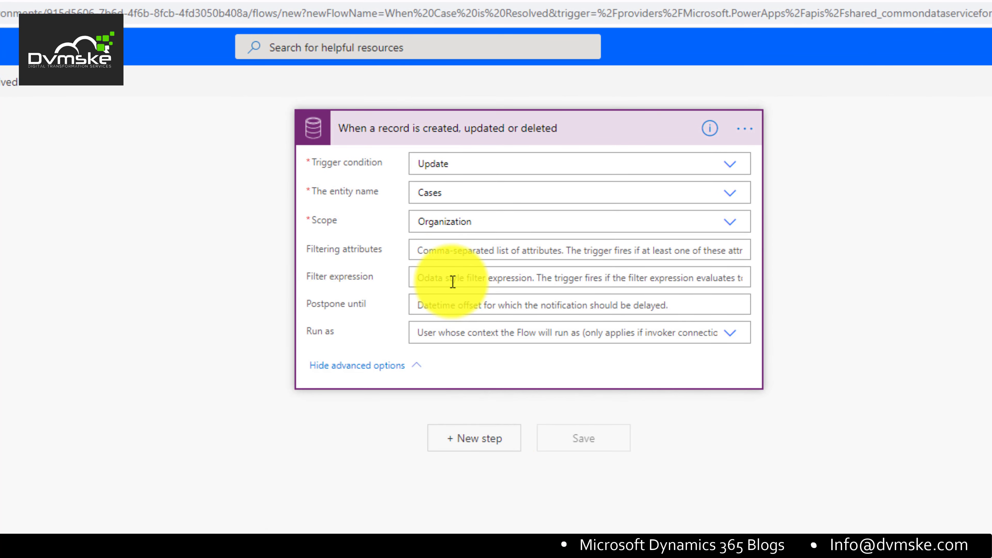
{"action": "type", "text": "s"}
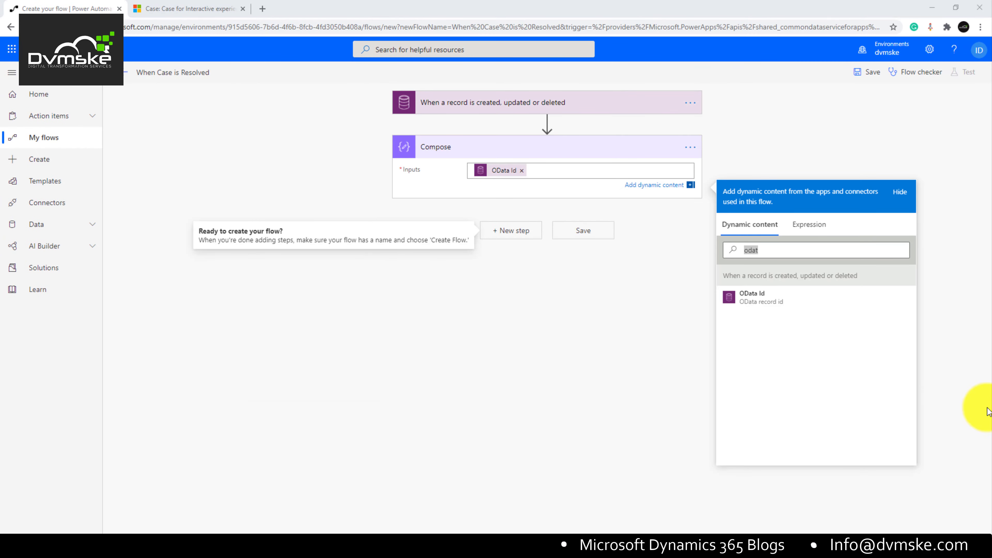
Step: Insert the OData Id dynamic value into the Compose Inputs, removing the duplicate copy
{"action": "left_click", "coordinate": [789, 251]}
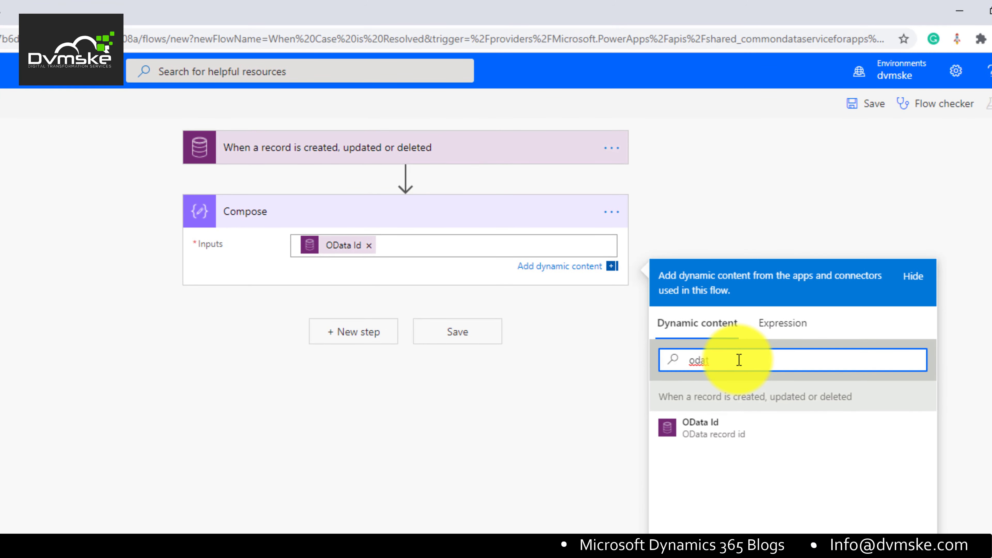
{"action": "double_click", "coordinate": [739, 360]}
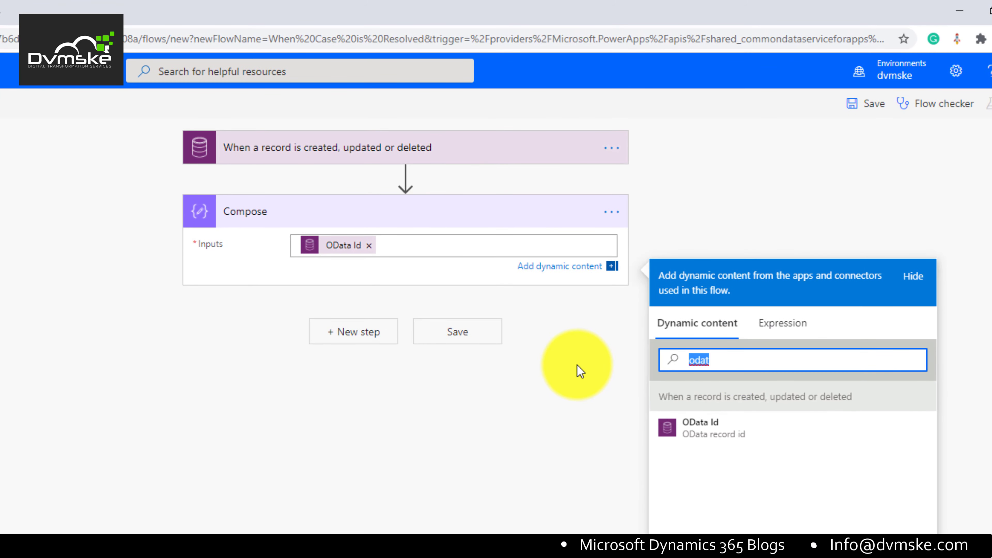
{"action": "type", "text": "url"}
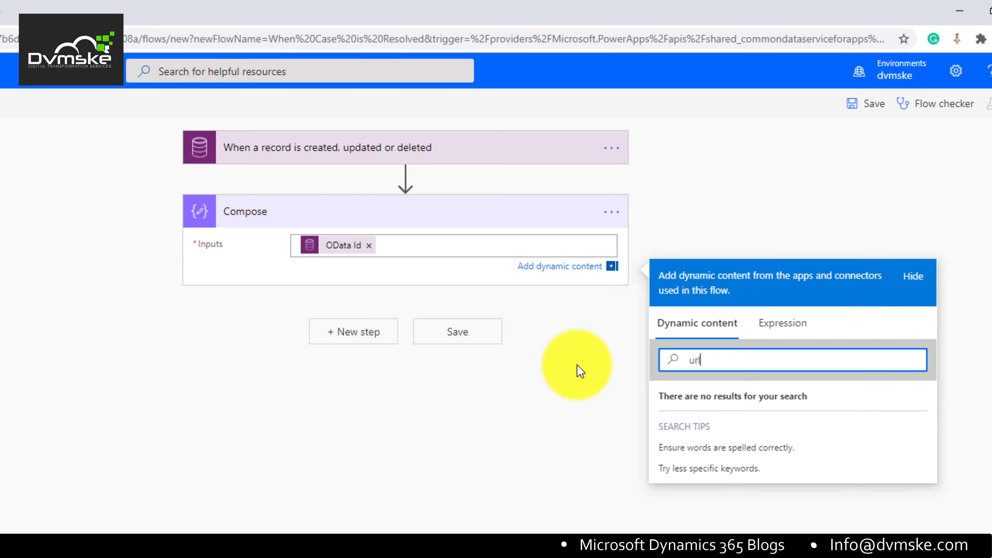
{"action": "key", "text": "BackSpace"}
{"action": "key", "text": "BackSpace"}
{"action": "key", "text": "BackSpace"}
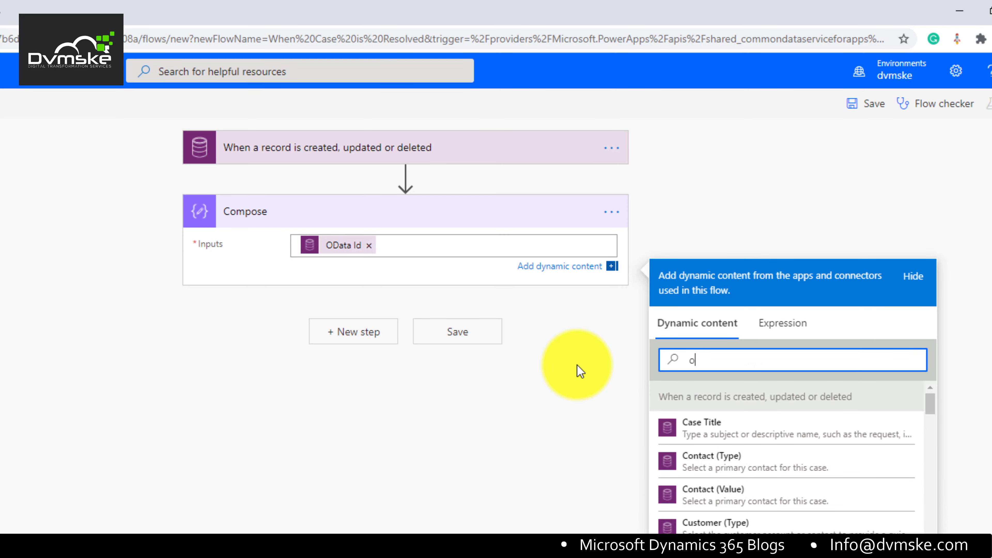
{"action": "type", "text": "odar"}
{"action": "key", "text": "BackSpace"}
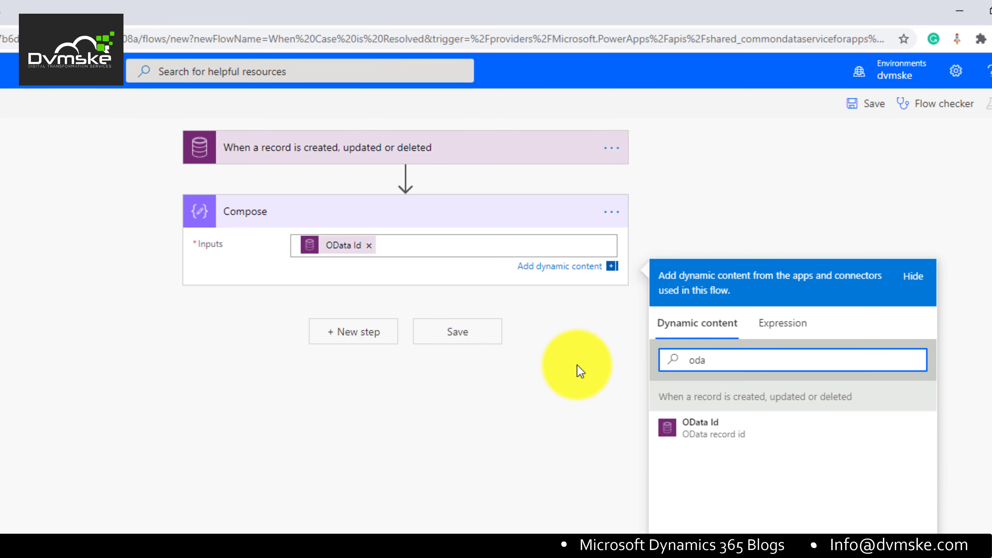
{"action": "left_click", "coordinate": [720, 434]}
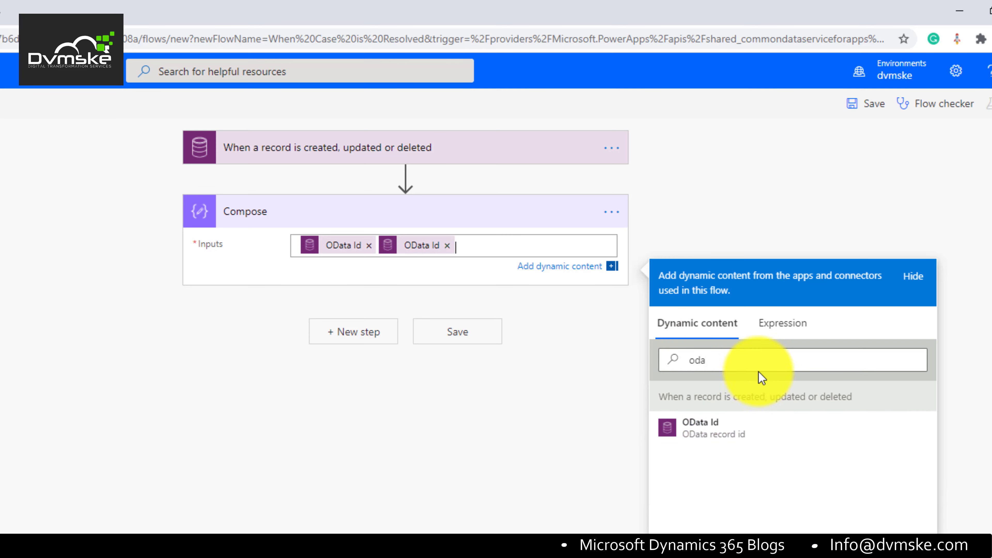
{"action": "left_click", "coordinate": [447, 245]}
{"action": "left_click", "coordinate": [740, 357]}
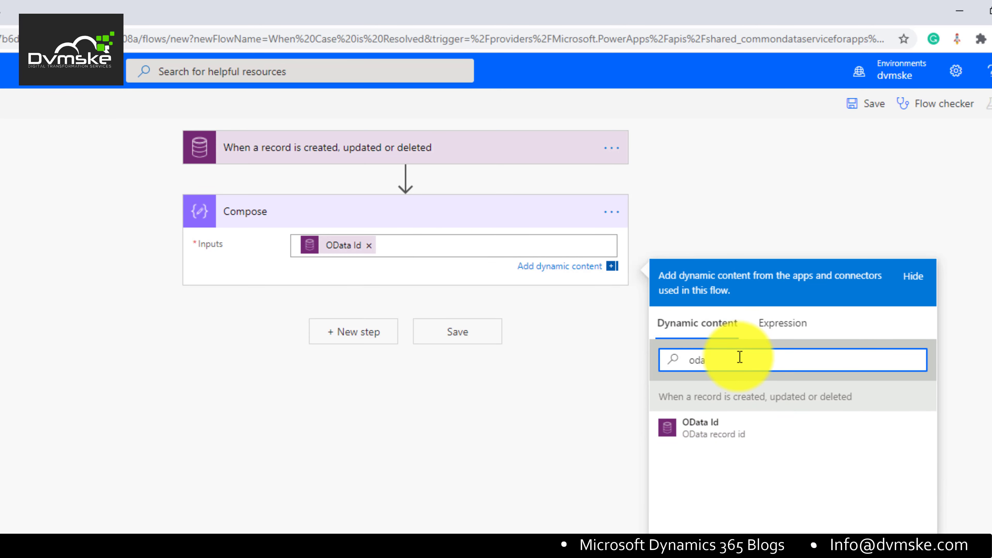
{"action": "left_click", "coordinate": [566, 372]}
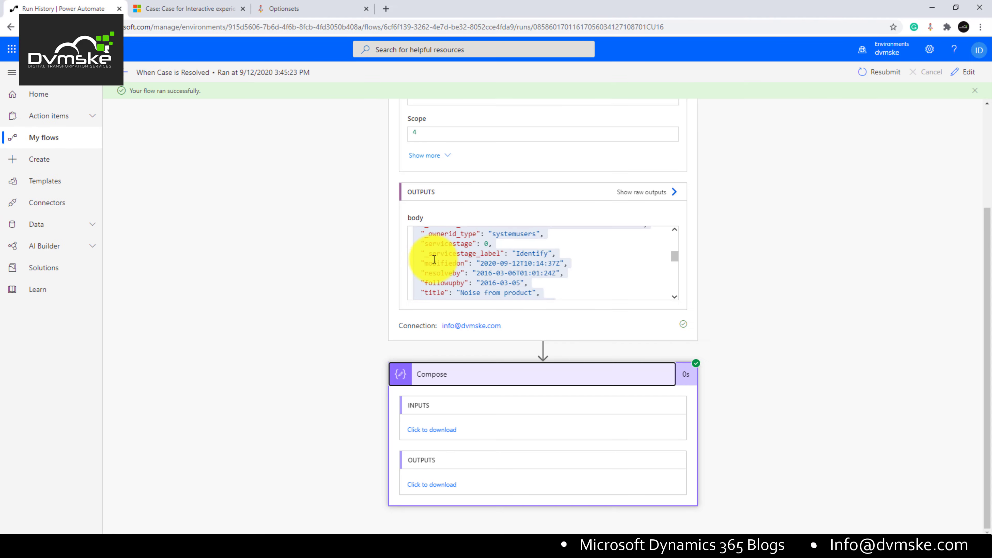
Step: Review the run's body output, then edit the flow and add an action between trigger and Compose
{"action": "left_click_drag", "start_coordinate": [431, 255], "coordinate": [4, 465]}
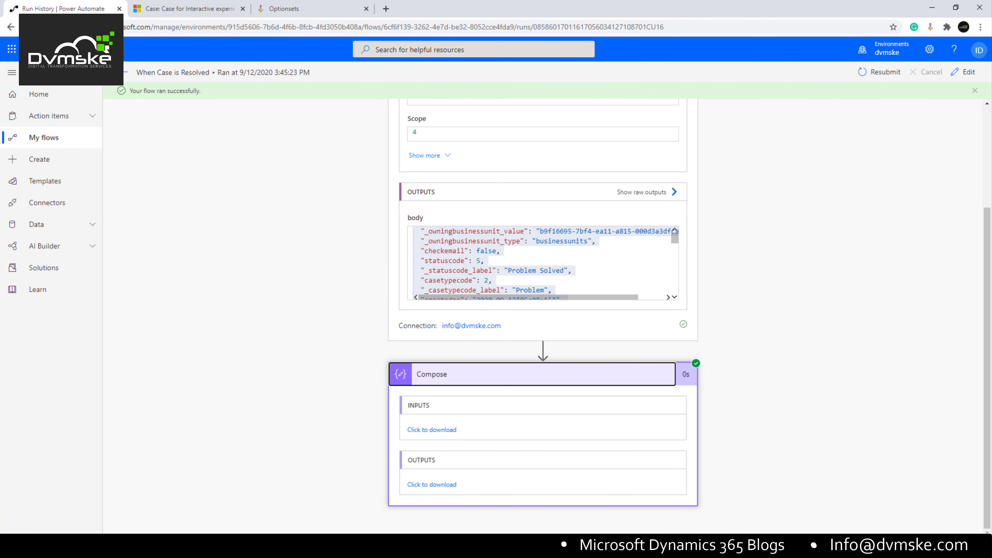
{"action": "scroll", "coordinate": [764, 454], "scroll_direction": "up", "scroll_amount": 4}
{"action": "left_click", "coordinate": [126, 74]}
{"action": "left_click", "coordinate": [132, 72]}
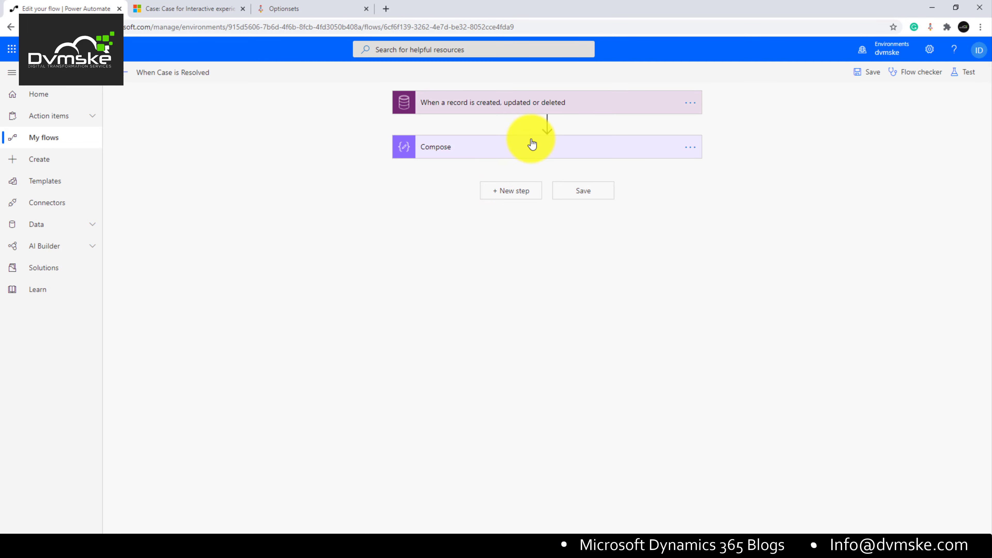
{"action": "left_click", "coordinate": [547, 126]}
{"action": "left_click", "coordinate": [563, 145]}
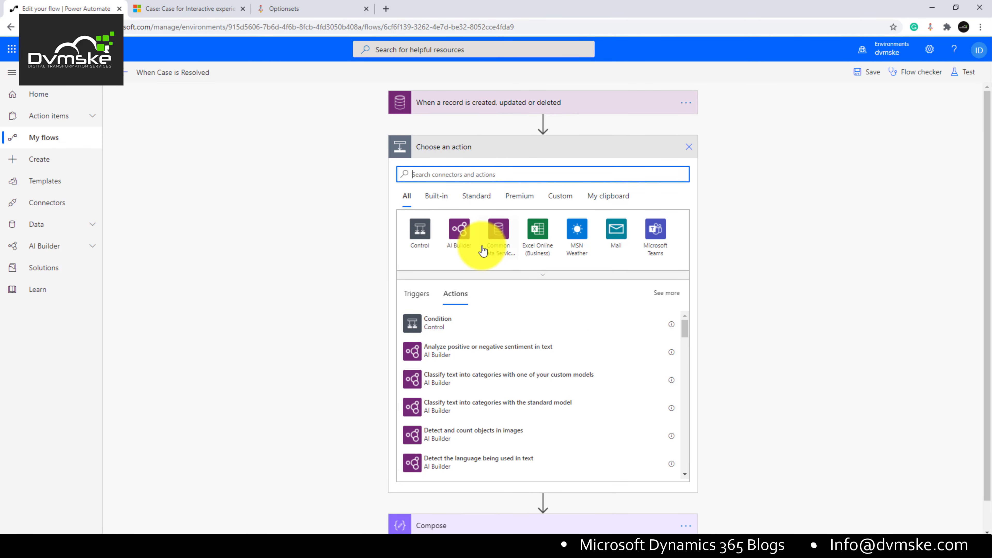
Step: Add a Common Data Service Get a record action with Entity name set to Cases
{"action": "left_click", "coordinate": [483, 250]}
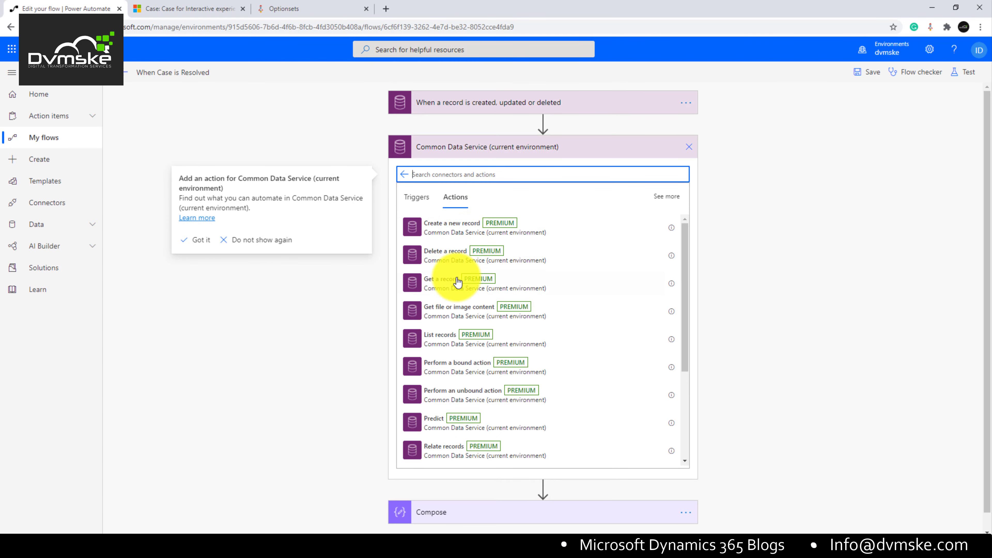
{"action": "left_click", "coordinate": [458, 282]}
{"action": "left_click", "coordinate": [502, 174]}
{"action": "type", "text": "case"}
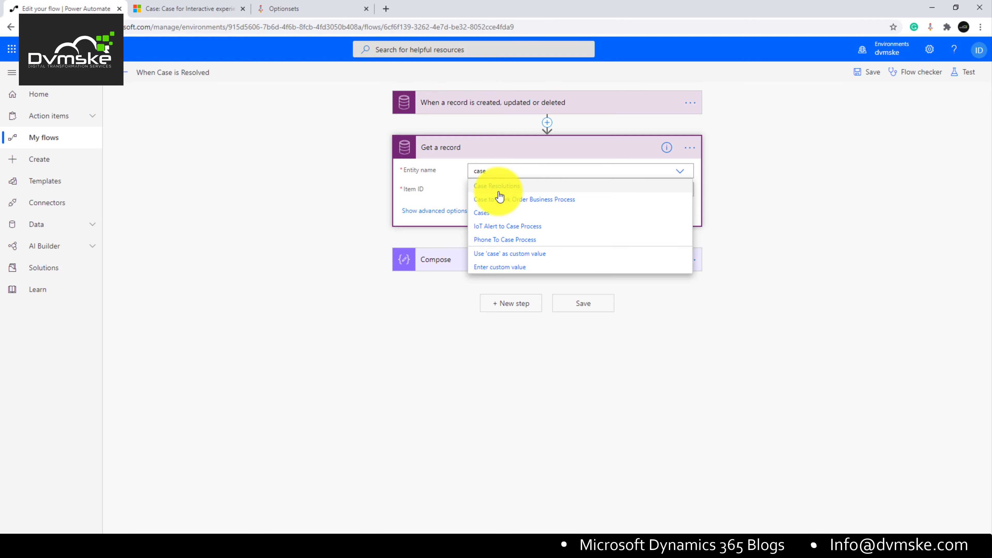
{"action": "left_click", "coordinate": [501, 221]}
Step: Fill Item ID with the trigger's Case value, briefly checking the advanced options
{"action": "left_click", "coordinate": [512, 191]}
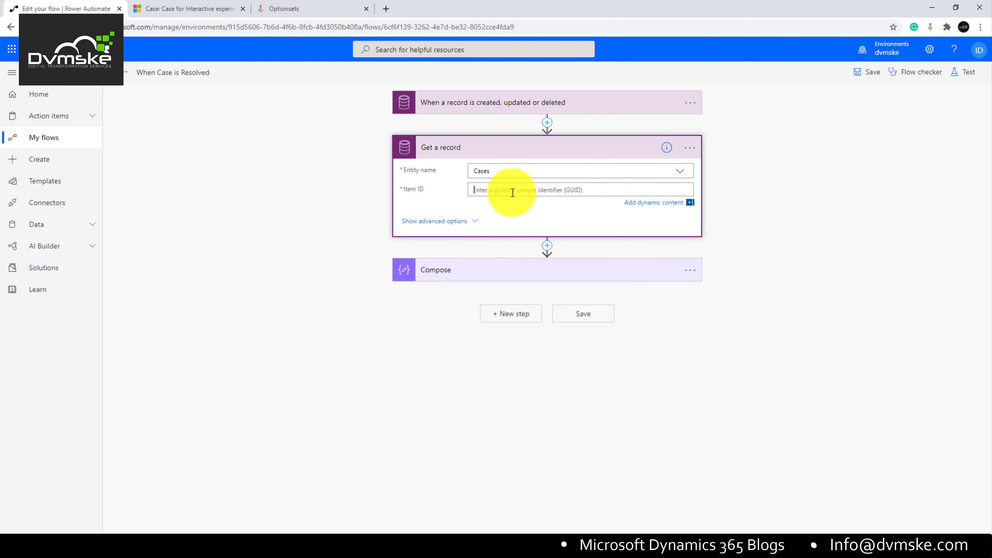
{"action": "left_click", "coordinate": [785, 231]}
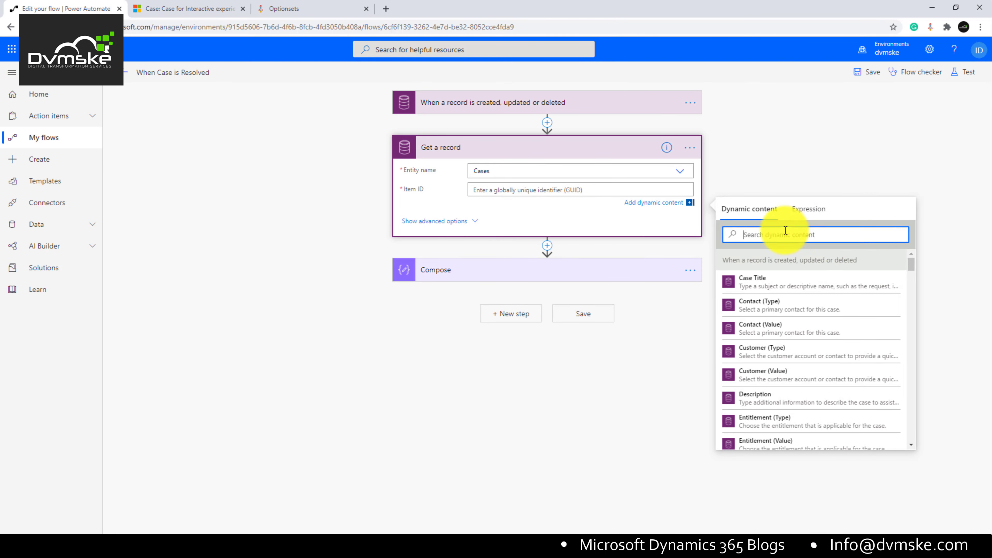
{"action": "key", "text": "BackSpace"}
{"action": "type", "text": "cas"}
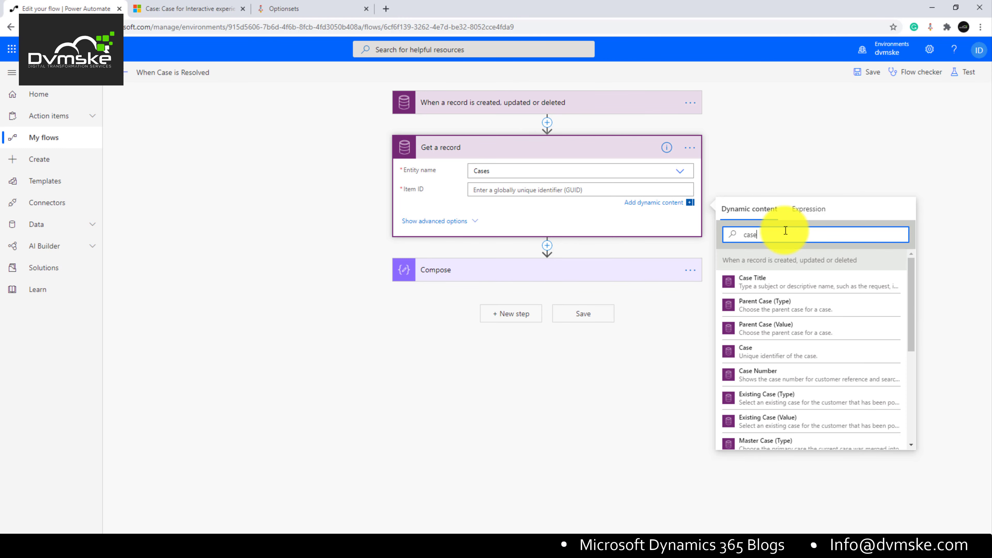
{"action": "type", "text": "e"}
{"action": "left_click", "coordinate": [783, 351]}
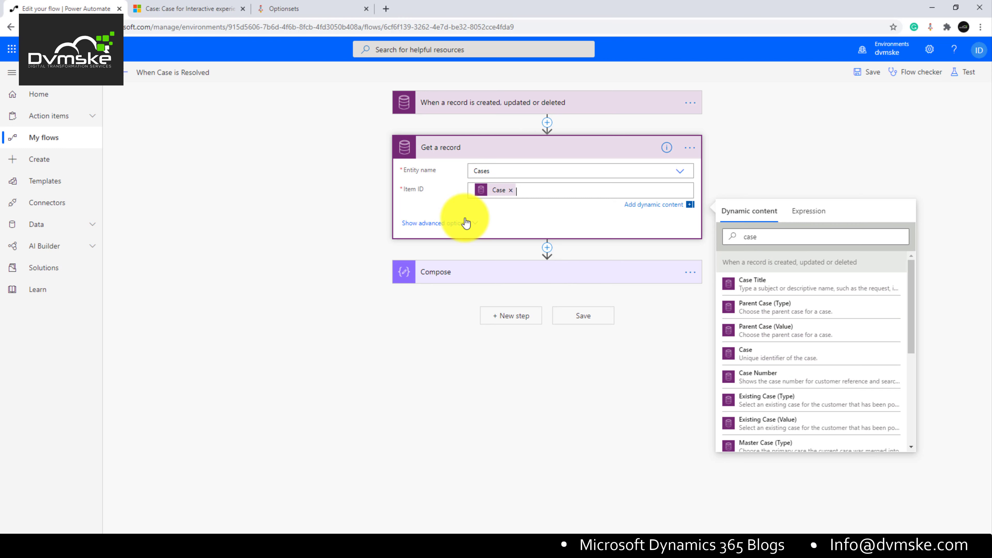
{"action": "left_click", "coordinate": [449, 223]}
{"action": "left_click", "coordinate": [507, 214]}
{"action": "left_click", "coordinate": [467, 231]}
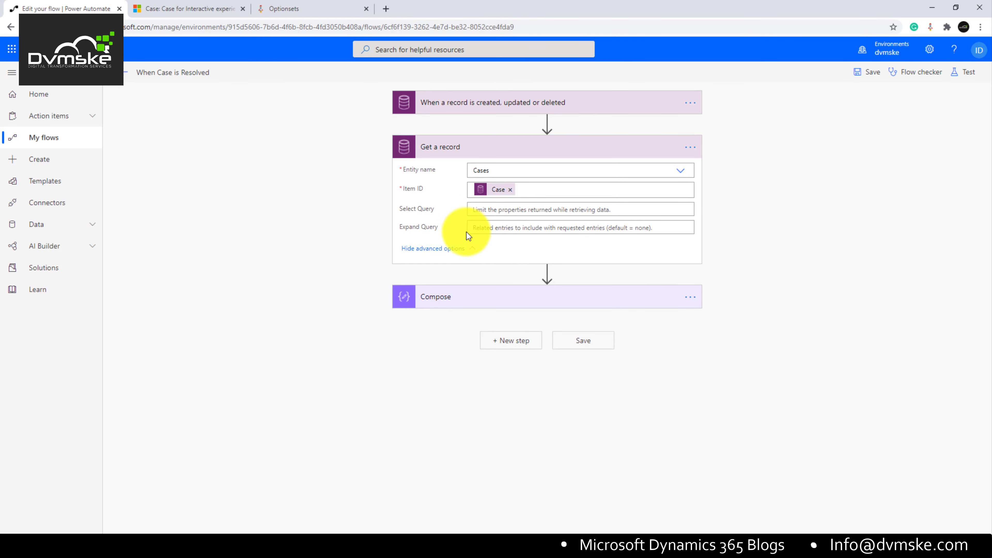
{"action": "left_click", "coordinate": [455, 259]}
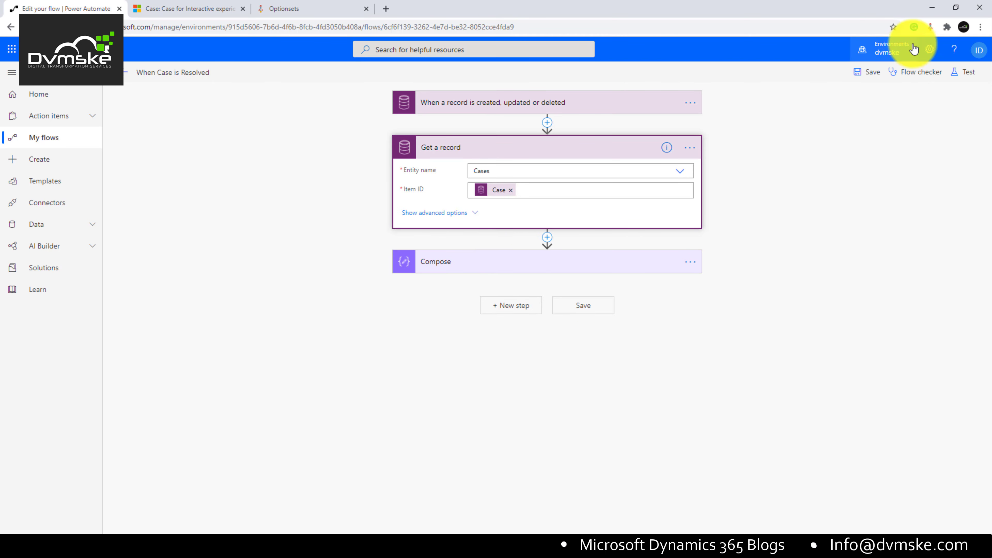
Step: Clear the trigger's OData Id from Compose and rename the Get a record step 'get case record'
{"action": "left_click", "coordinate": [587, 260]}
{"action": "left_click", "coordinate": [522, 285]}
{"action": "type", "text": "odata"}
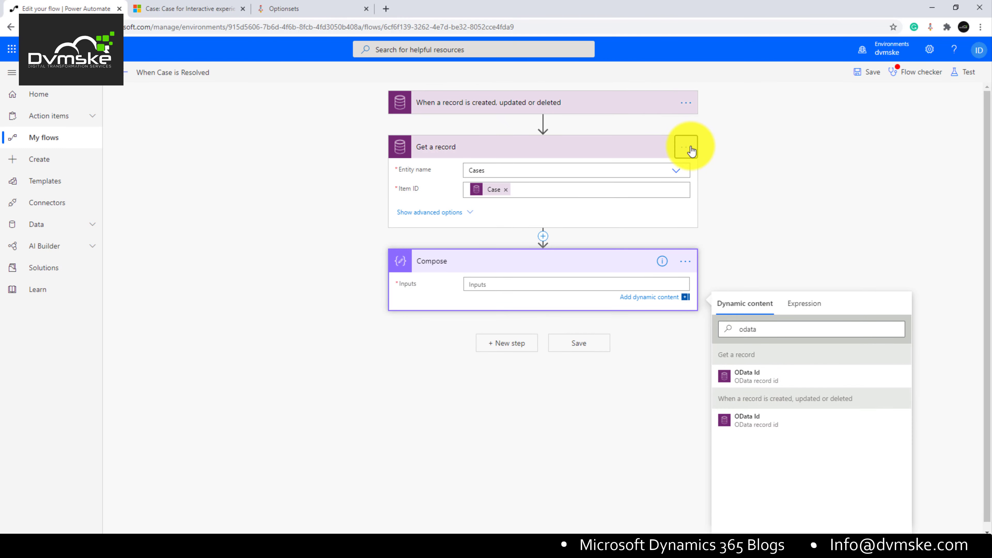
{"action": "left_click", "coordinate": [687, 148]}
{"action": "left_click", "coordinate": [753, 170]}
{"action": "type", "text": "ge"}
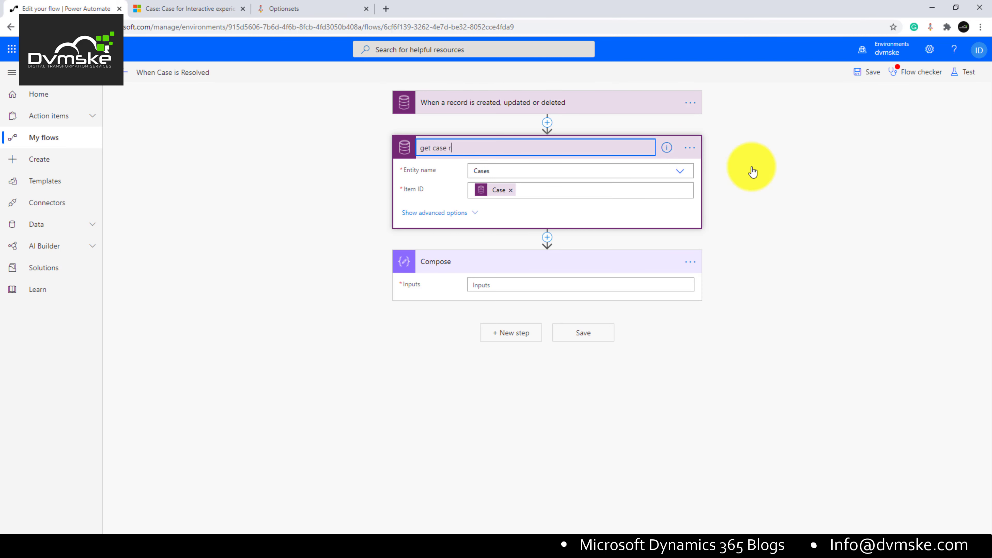
{"action": "type", "text": "t case record"}
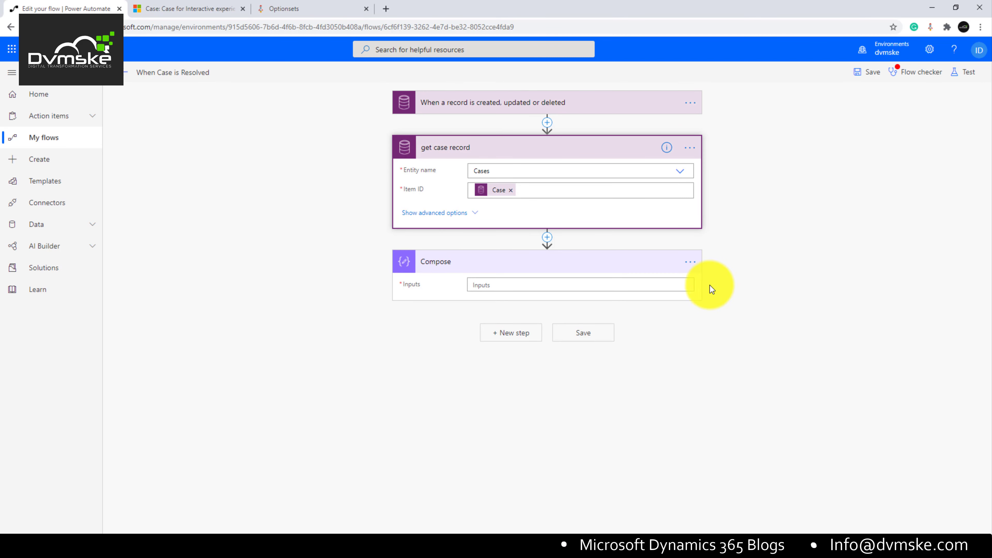
{"action": "left_click", "coordinate": [688, 285]}
Step: Set Compose Inputs to the OData Id from get case record and save the flow
{"action": "left_click", "coordinate": [647, 288]}
{"action": "left_click", "coordinate": [750, 328]}
{"action": "type", "text": "odata"}
{"action": "left_click", "coordinate": [770, 374]}
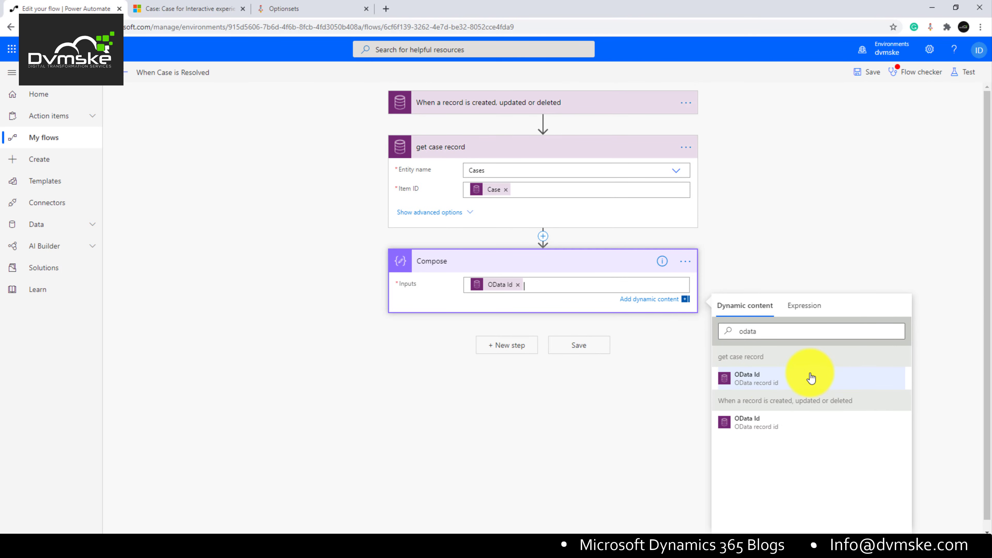
{"action": "left_click", "coordinate": [860, 73]}
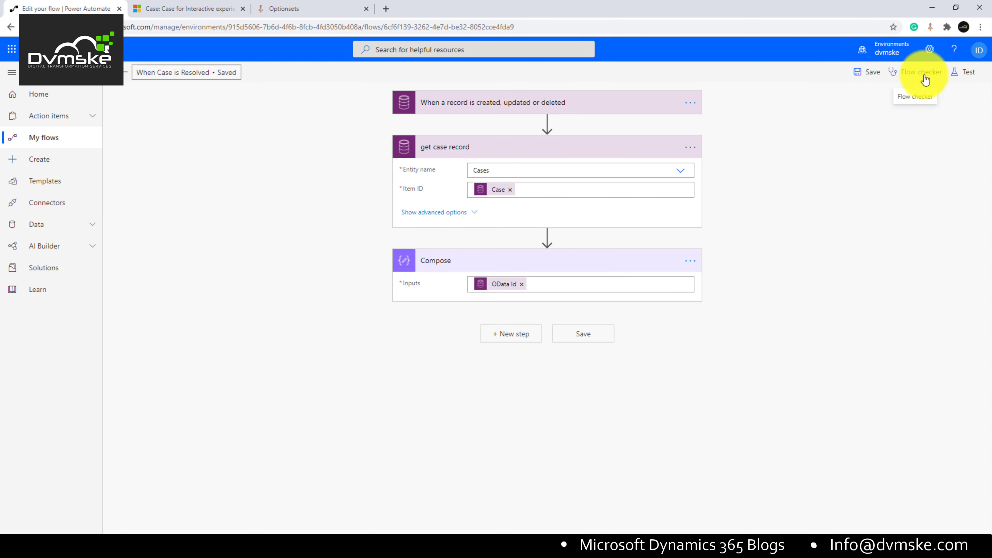
Step: Test the flow using the earlier succeeded run's data and inspect Compose's output URL
{"action": "left_click", "coordinate": [963, 73]}
{"action": "left_click", "coordinate": [844, 116]}
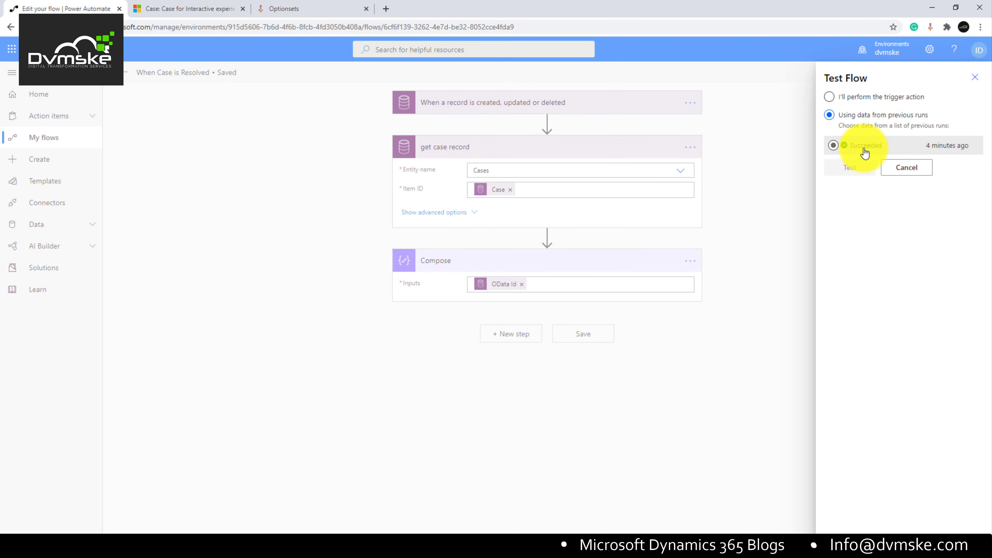
{"action": "left_click", "coordinate": [875, 148]}
{"action": "left_click", "coordinate": [854, 169]}
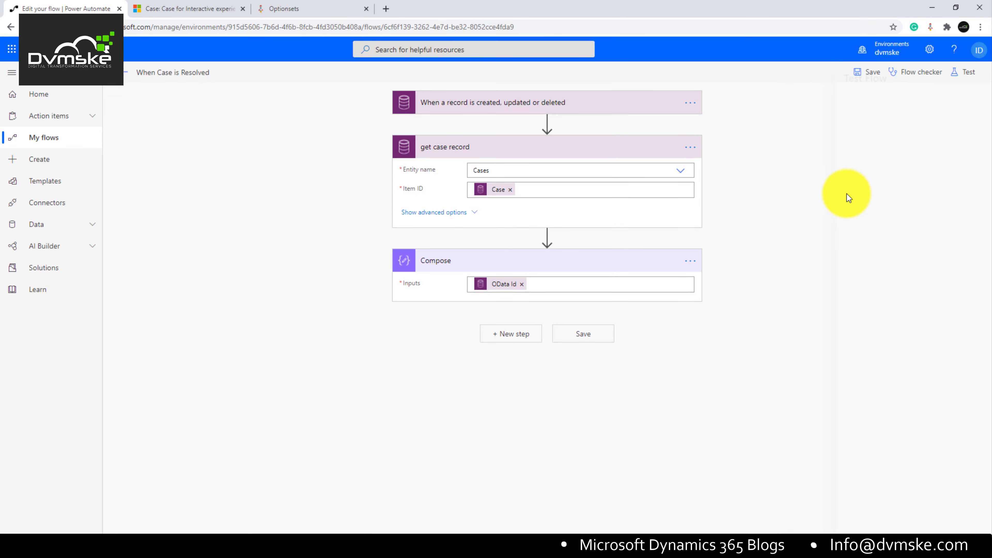
{"action": "left_click", "coordinate": [588, 219]}
{"action": "left_click_drag", "start_coordinate": [517, 293], "coordinate": [510, 305]}
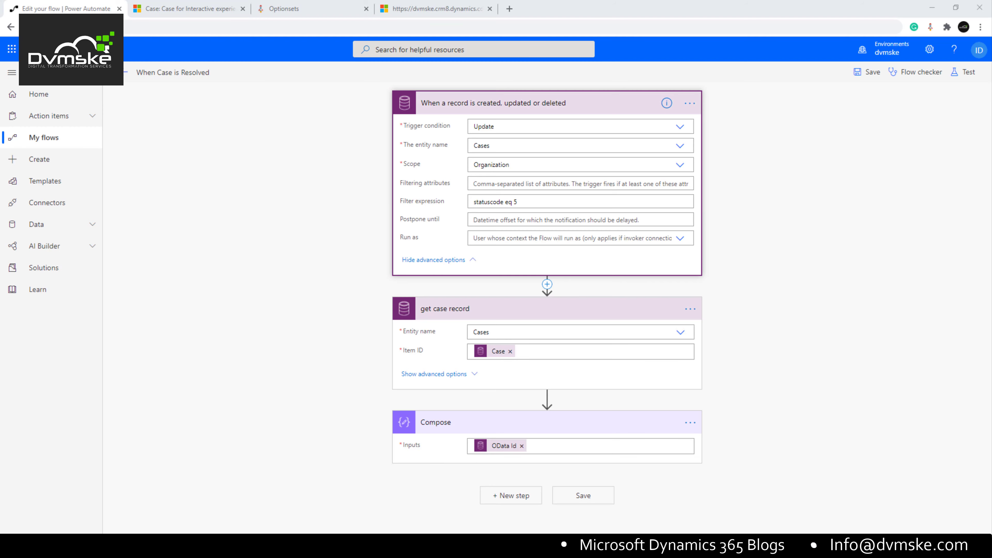
Step: Add an Initialize variable step after Compose named RecordURL with type String
{"action": "left_click", "coordinate": [517, 497]}
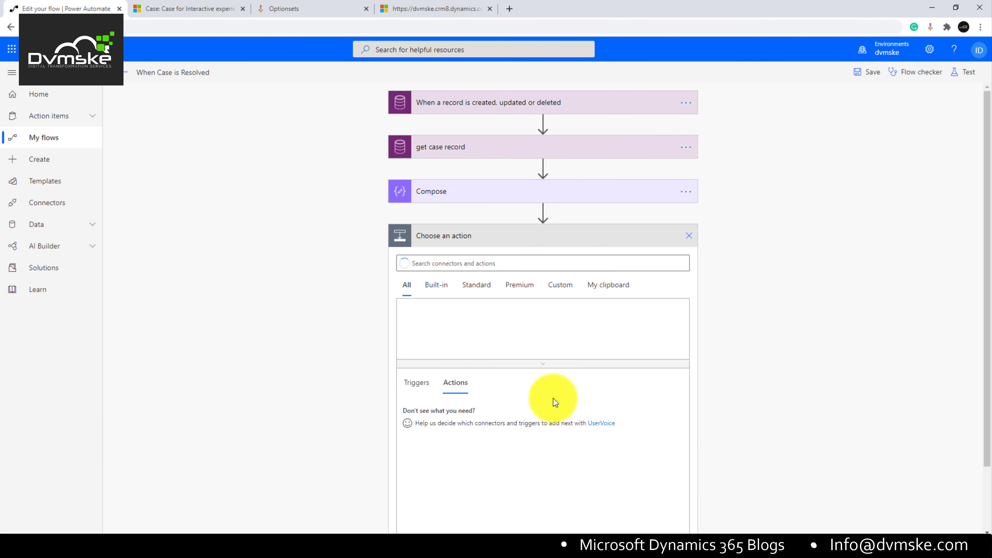
{"action": "type", "text": "ini"}
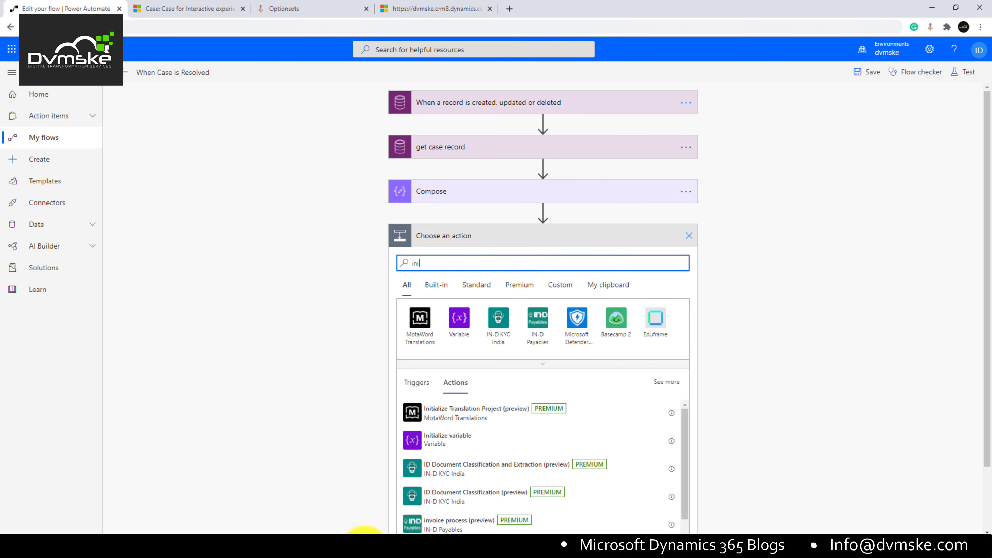
{"action": "left_click", "coordinate": [455, 447]}
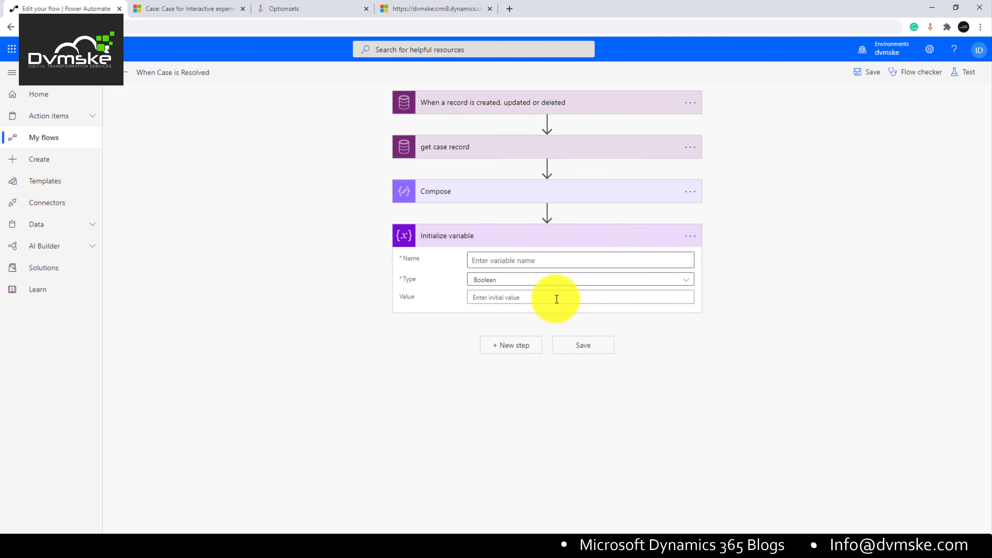
{"action": "left_click", "coordinate": [501, 261]}
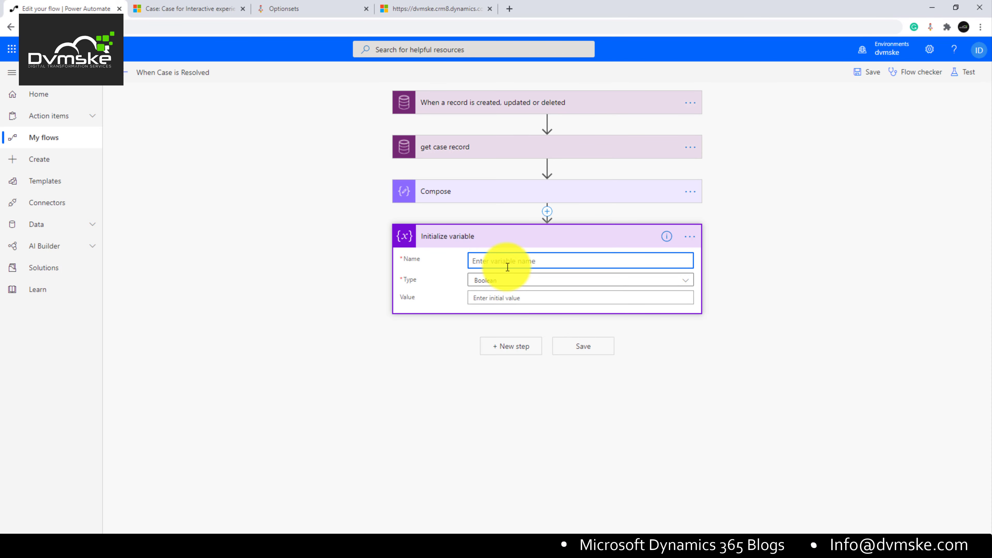
{"action": "type", "text": "RecordURL"}
{"action": "left_click", "coordinate": [507, 278]}
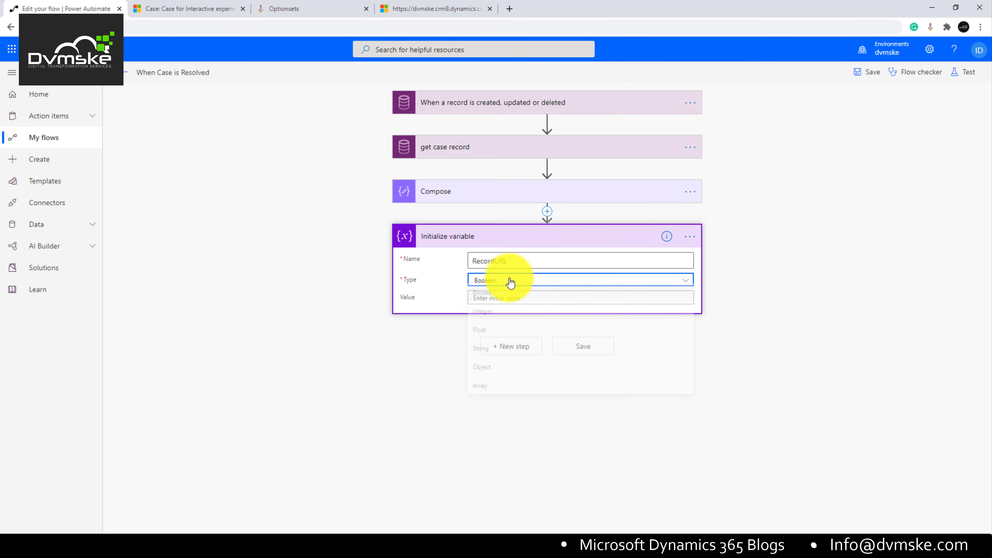
{"action": "left_click", "coordinate": [487, 352]}
{"action": "left_click", "coordinate": [532, 296]}
Step: Copy the full URL of the Noise from product case record, then return to the flow
{"action": "left_click", "coordinate": [195, 8]}
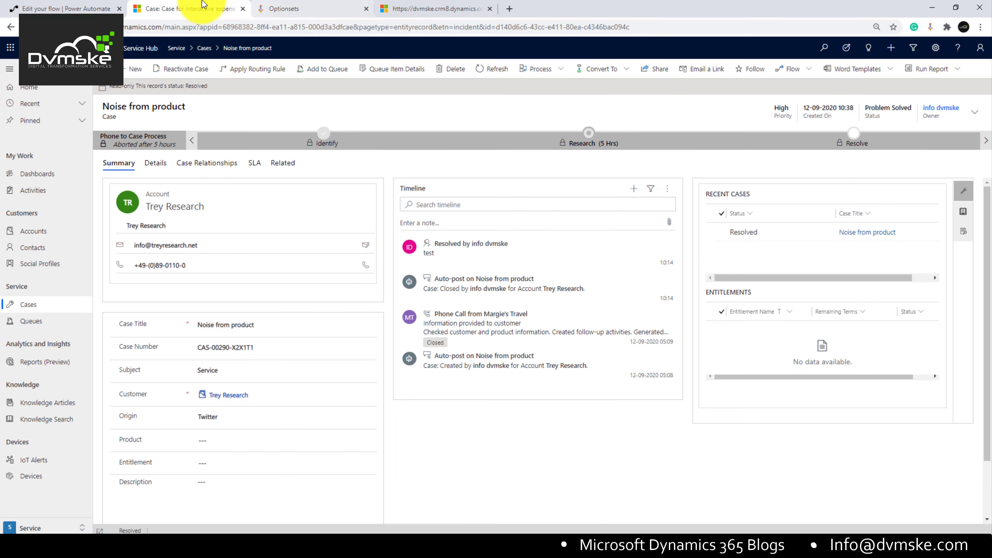
{"action": "left_click", "coordinate": [494, 28]}
{"action": "key", "text": "ctrl+c"}
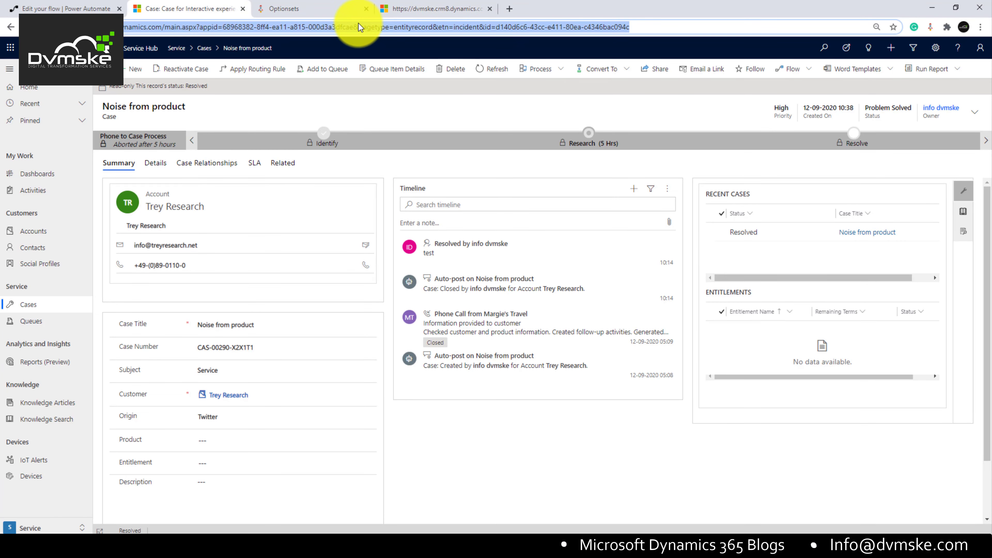
{"action": "left_click", "coordinate": [357, 25]}
{"action": "left_click_drag", "start_coordinate": [247, 27], "coordinate": [377, 28]}
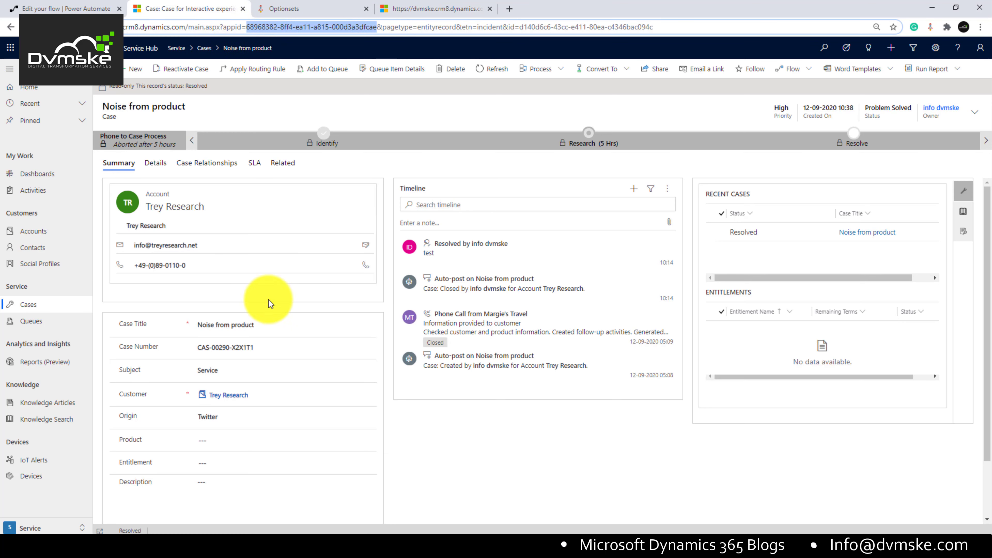
{"action": "left_click", "coordinate": [273, 30]}
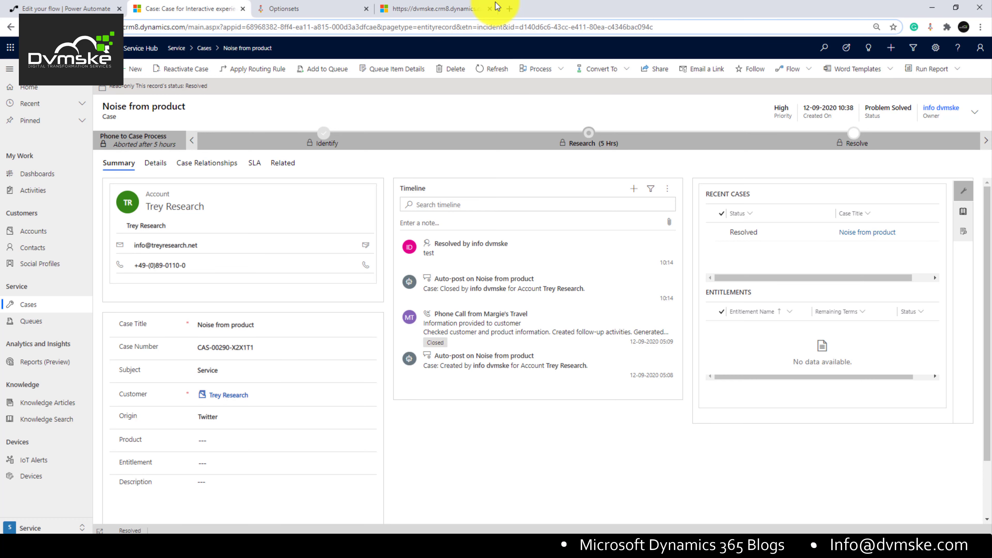
{"action": "left_click_drag", "start_coordinate": [658, 27], "coordinate": [172, 40]}
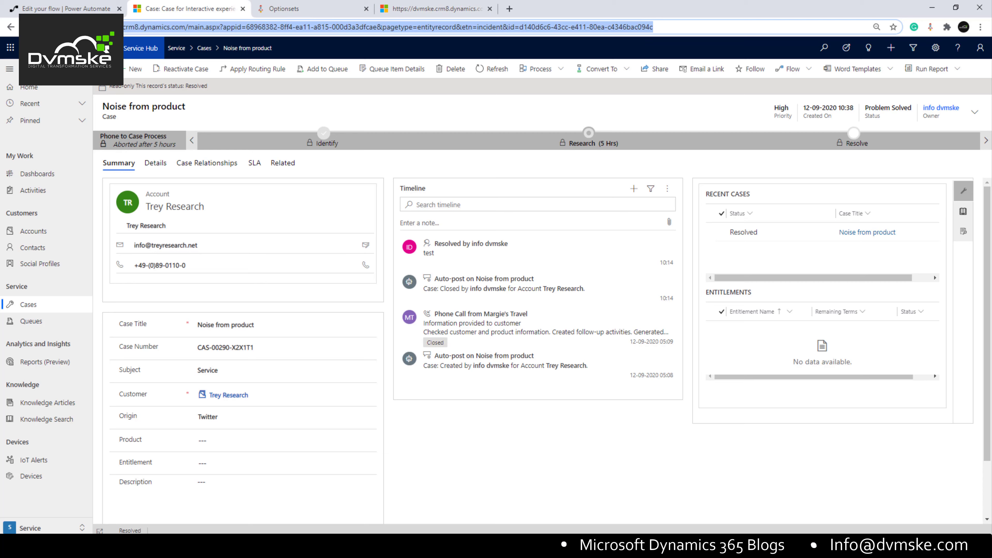
{"action": "left_click", "coordinate": [78, 4]}
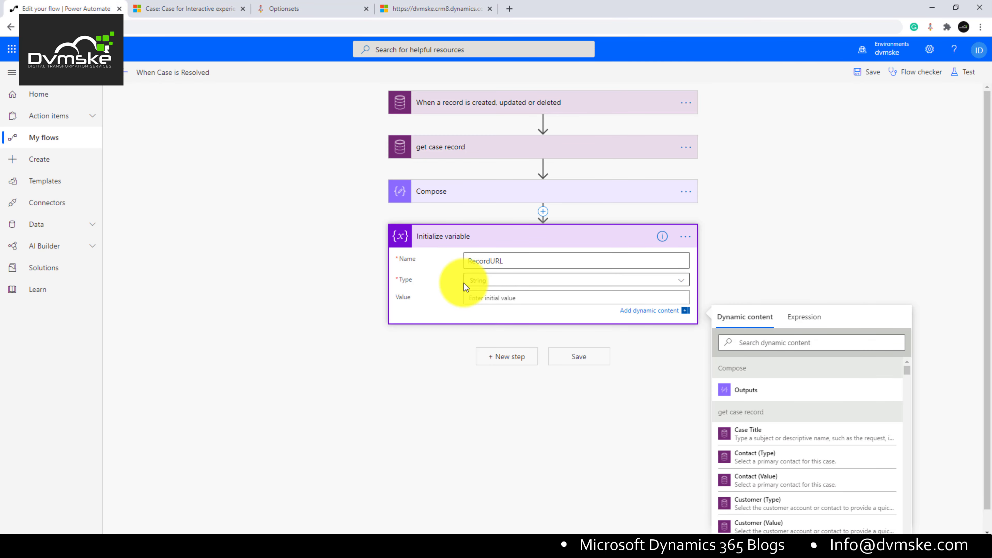
Step: Paste the case URL into RecordURL's Value and select its appid parameter
{"action": "key", "text": "ctrl+v"}
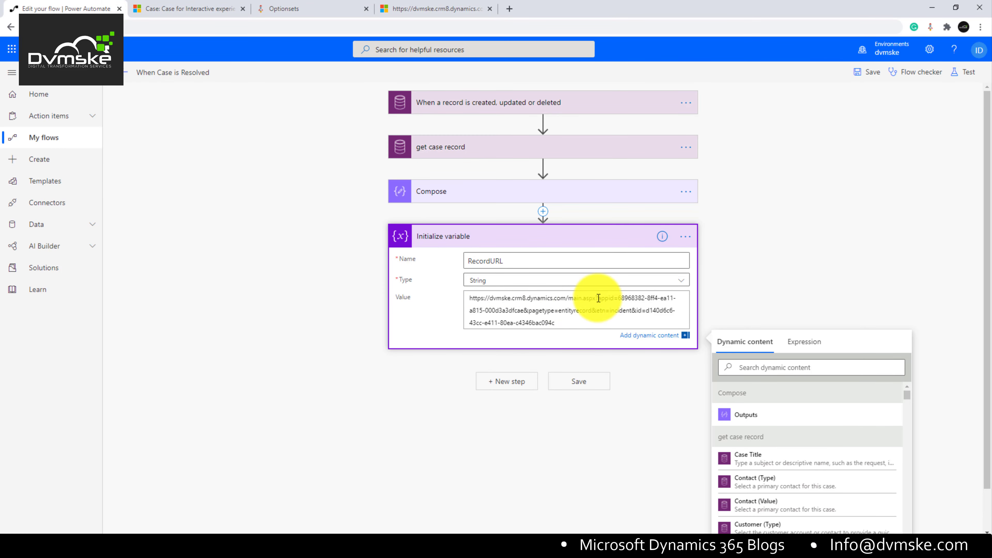
{"action": "left_click_drag", "start_coordinate": [598, 299], "coordinate": [522, 309]}
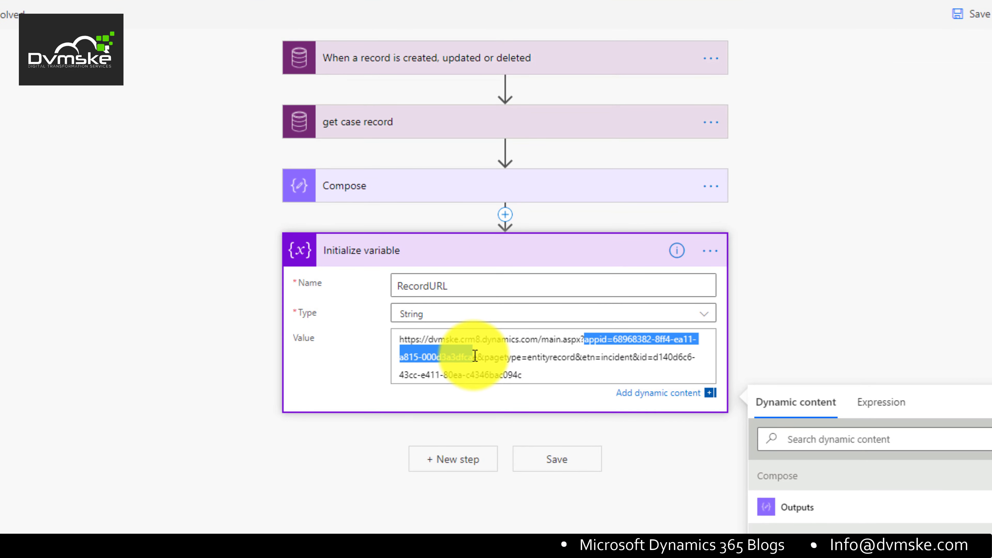
{"action": "left_click_drag", "start_coordinate": [474, 356], "coordinate": [474, 356]}
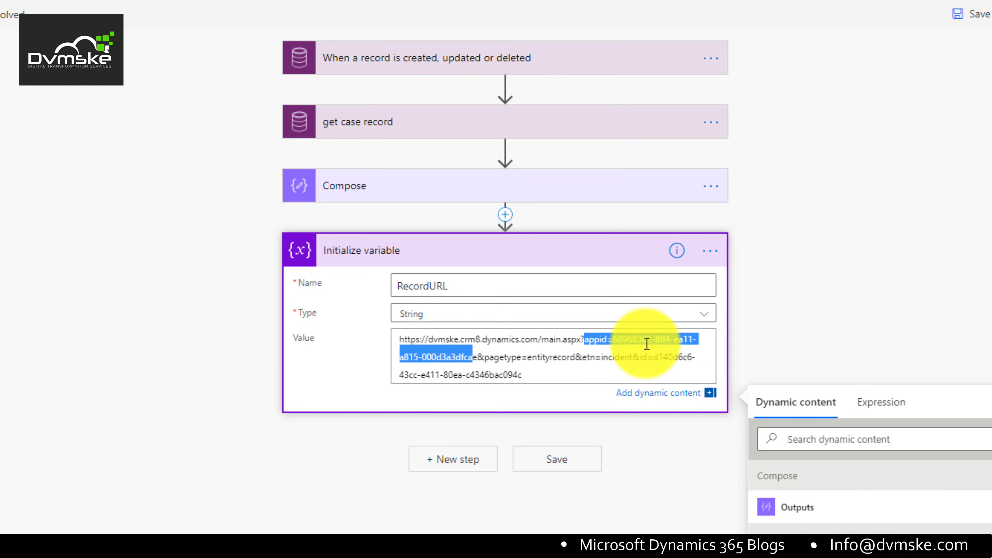
{"action": "left_click", "coordinate": [627, 339]}
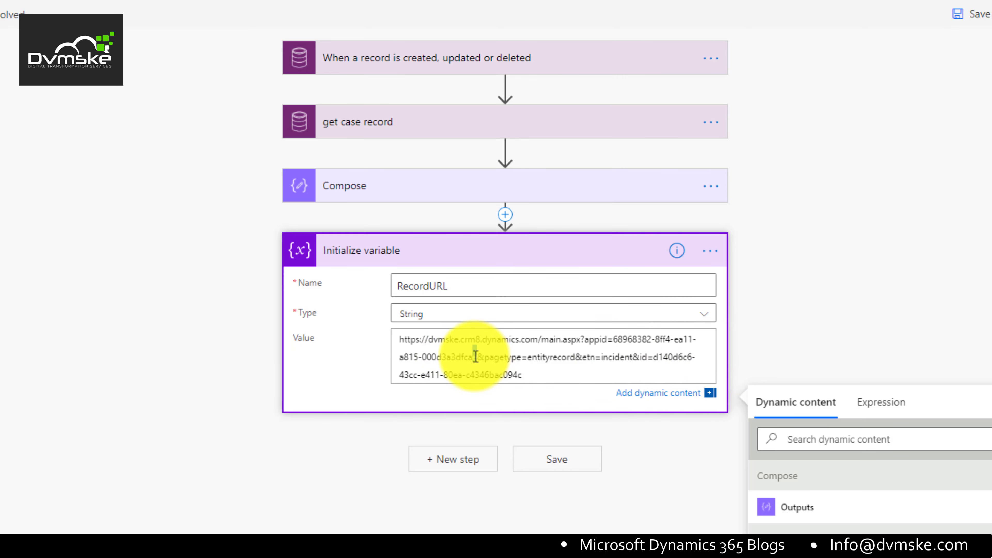
{"action": "left_click_drag", "start_coordinate": [476, 356], "coordinate": [586, 341]}
Step: Replace appid with cmdbar=true&navbar=off&newWindow=true, then select the hard-coded case GUID
{"action": "type", "text": "cmdba"}
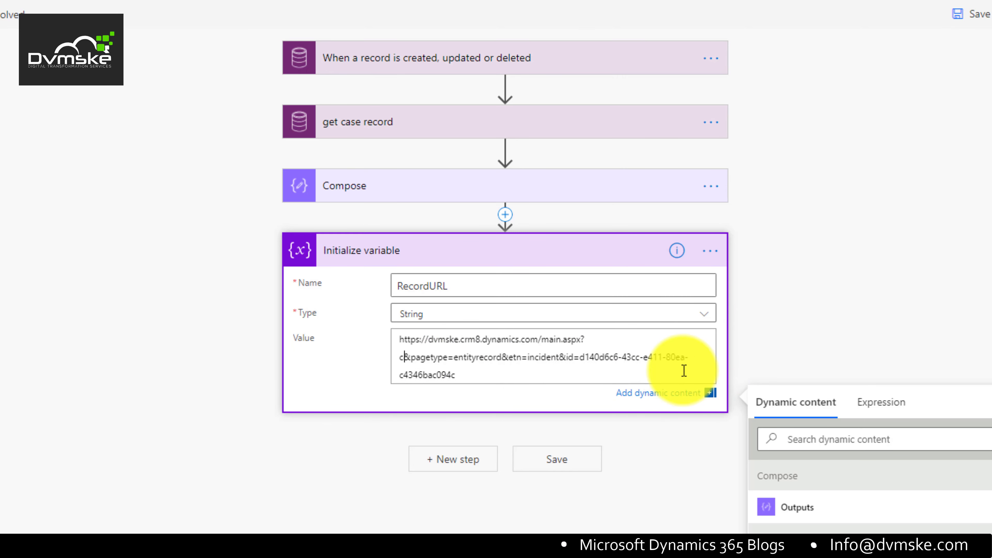
{"action": "type", "text": "r"}
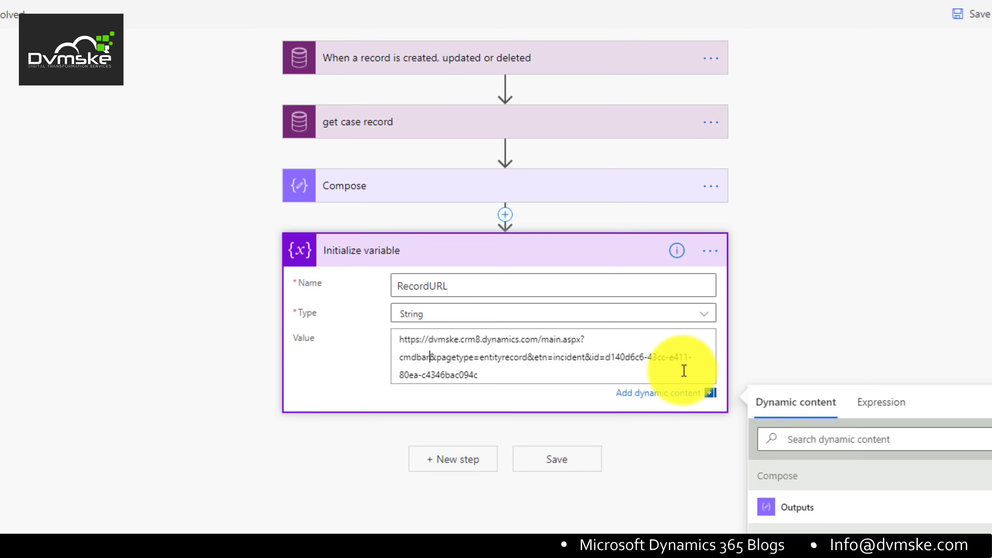
{"action": "type", "text": "=f"}
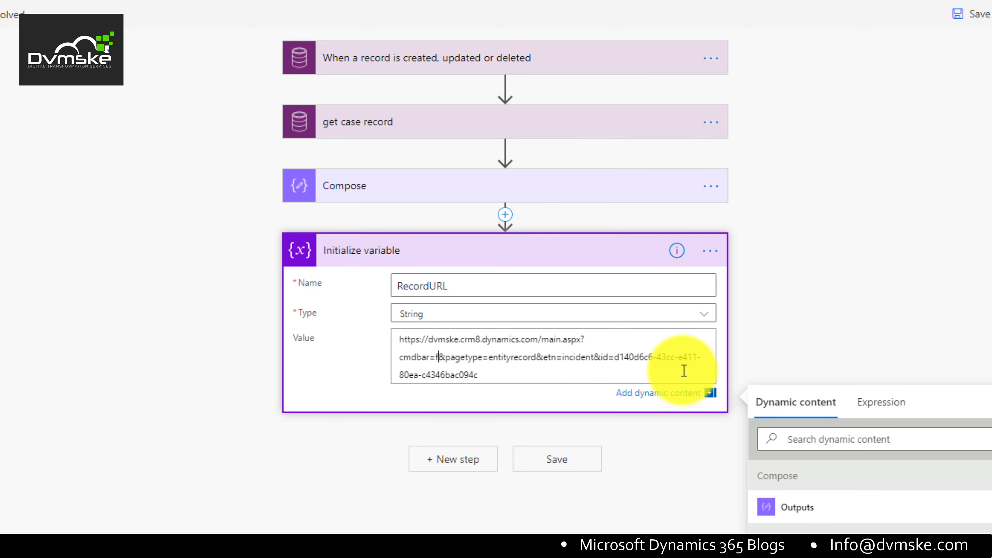
{"action": "type", "text": "alse"}
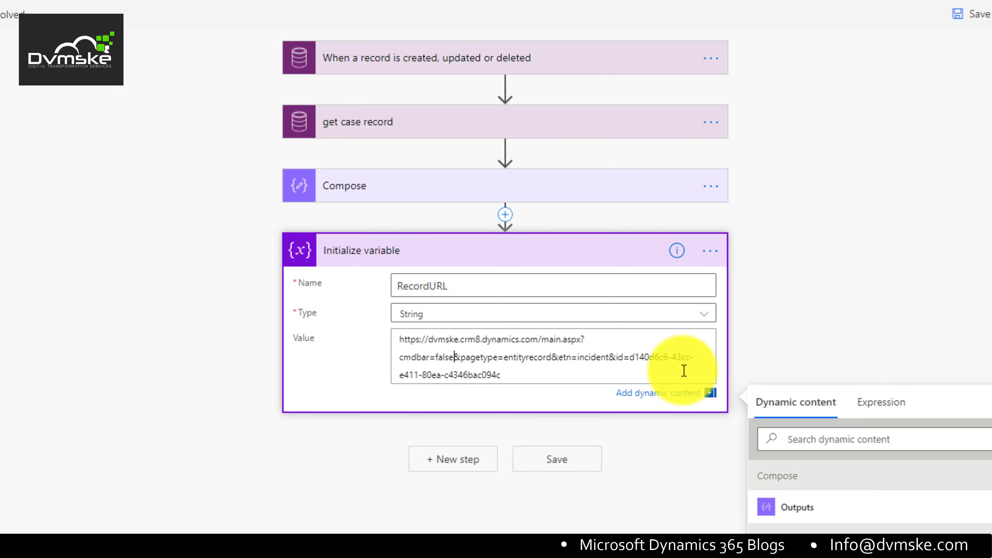
{"action": "type", "text": "&"}
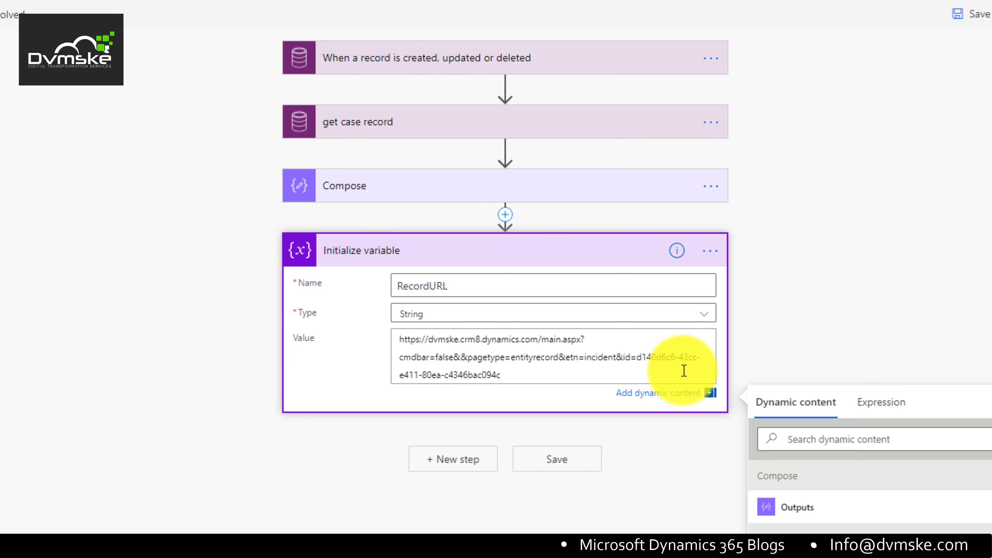
{"action": "key", "text": "BackSpace"}
{"action": "key", "text": "BackSpace"}
{"action": "key", "text": "BackSpace"}
{"action": "key", "text": "BackSpace"}
{"action": "key", "text": "BackSpace"}
{"action": "key", "text": "BackSpace"}
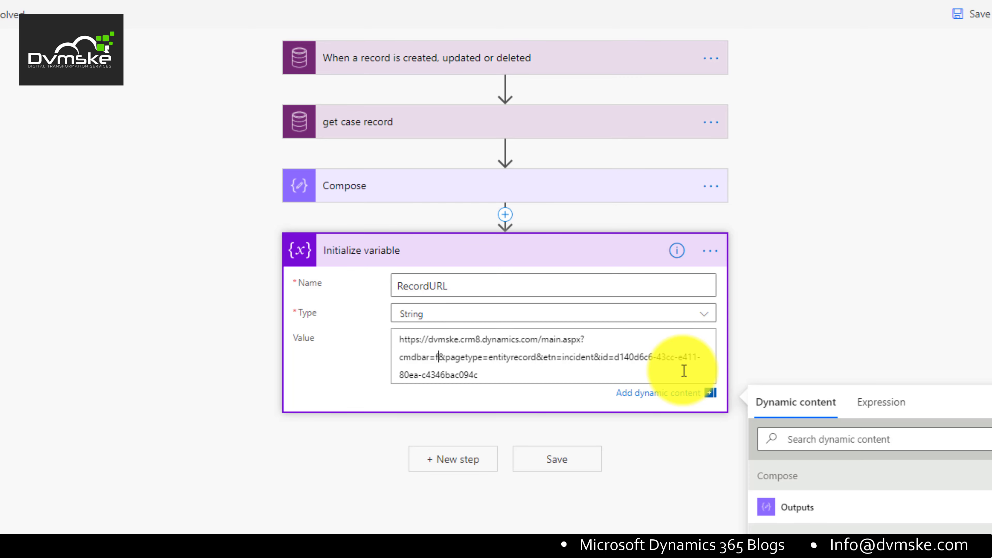
{"action": "type", "text": "true"}
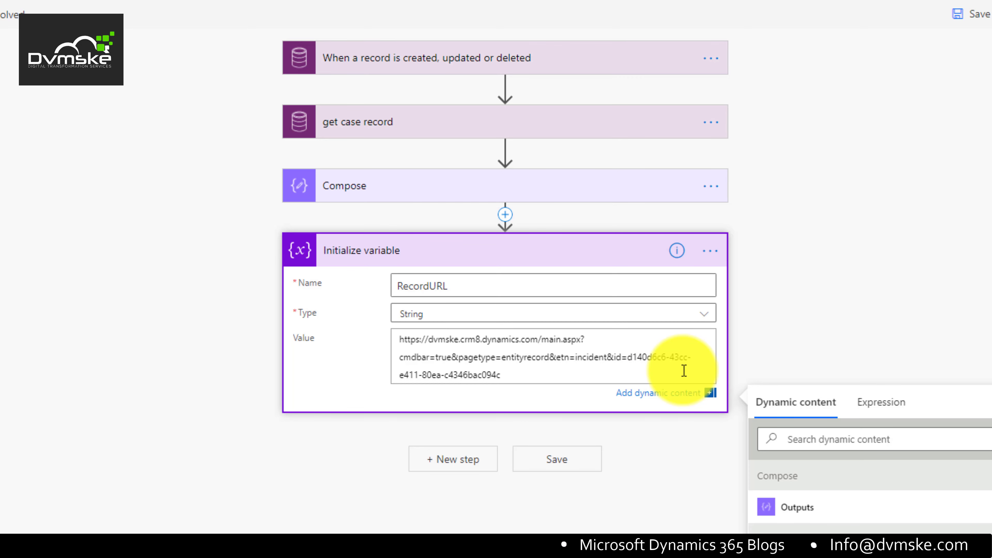
{"action": "type", "text": "&"}
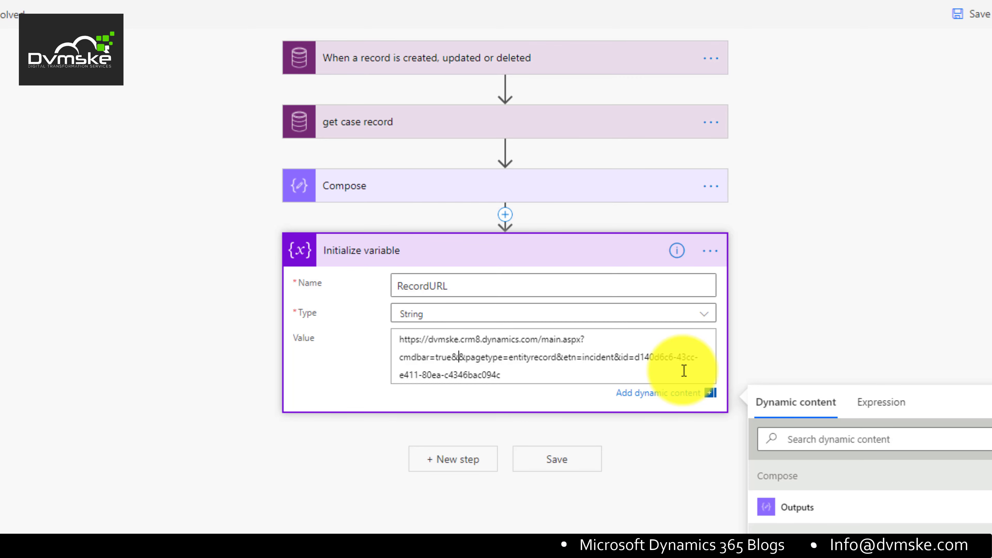
{"action": "type", "text": "navba"}
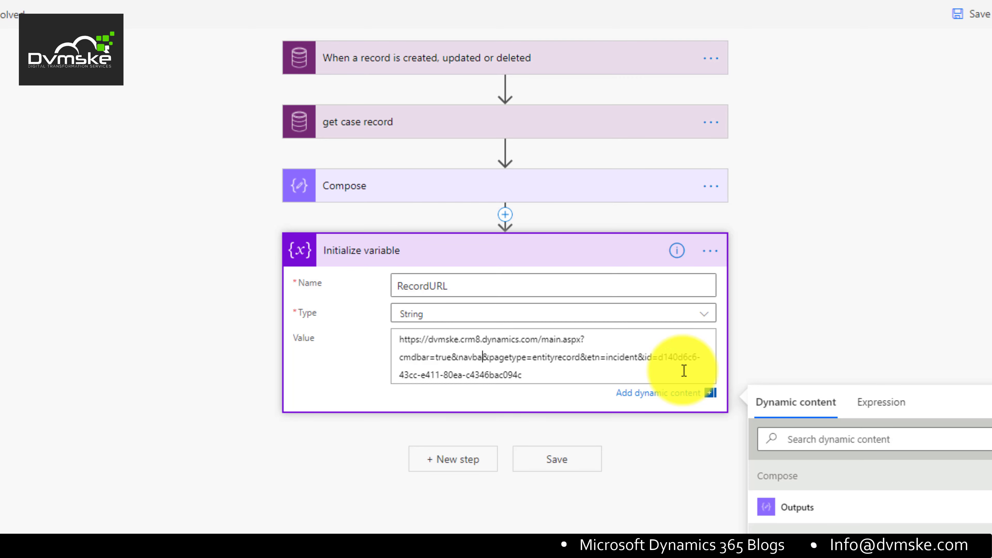
{"action": "type", "text": "r=off"}
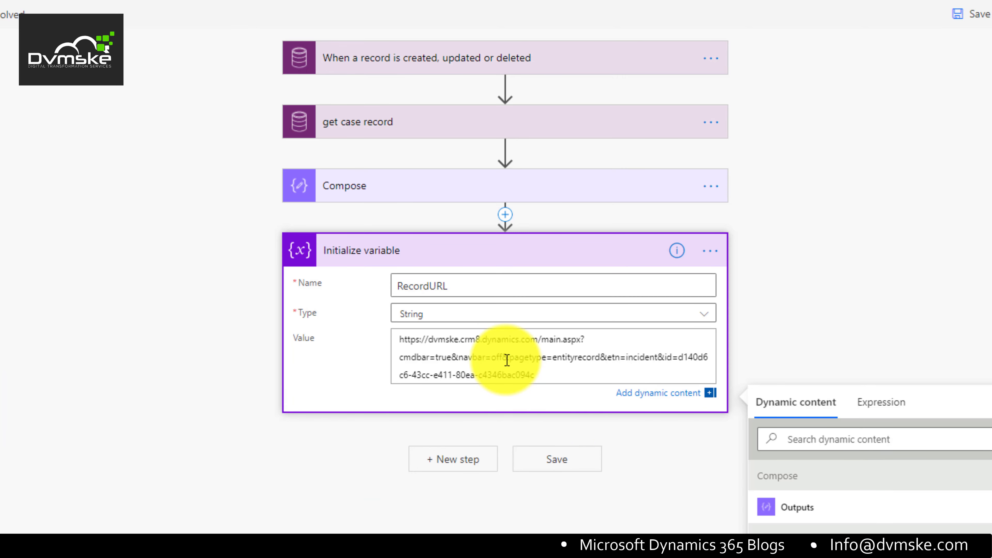
{"action": "type", "text": "&new"}
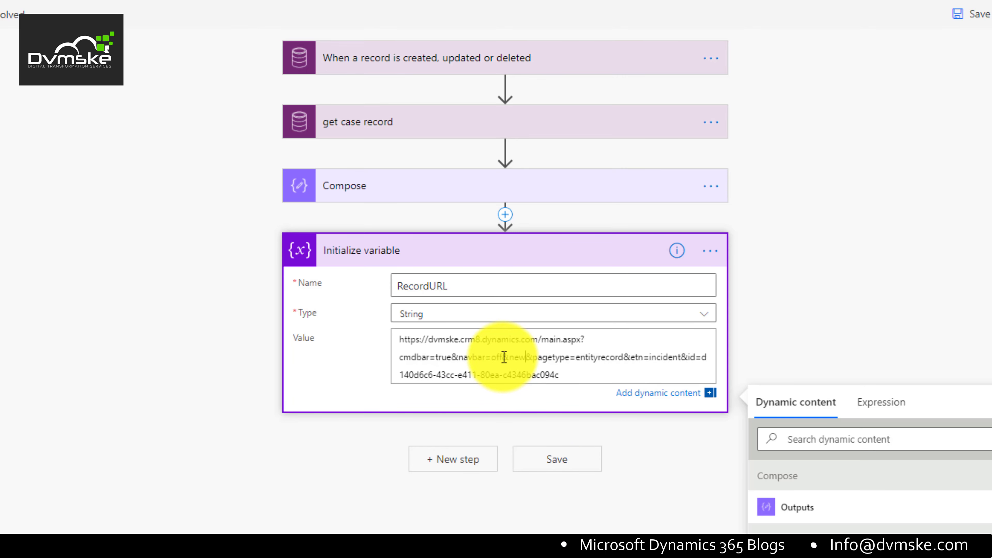
{"action": "type", "text": "Windo"}
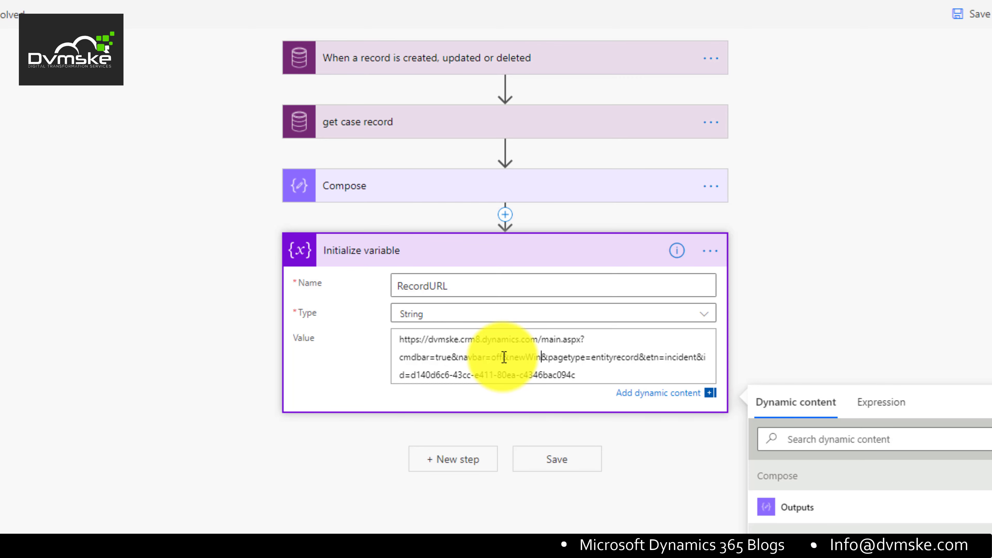
{"action": "type", "text": "w"}
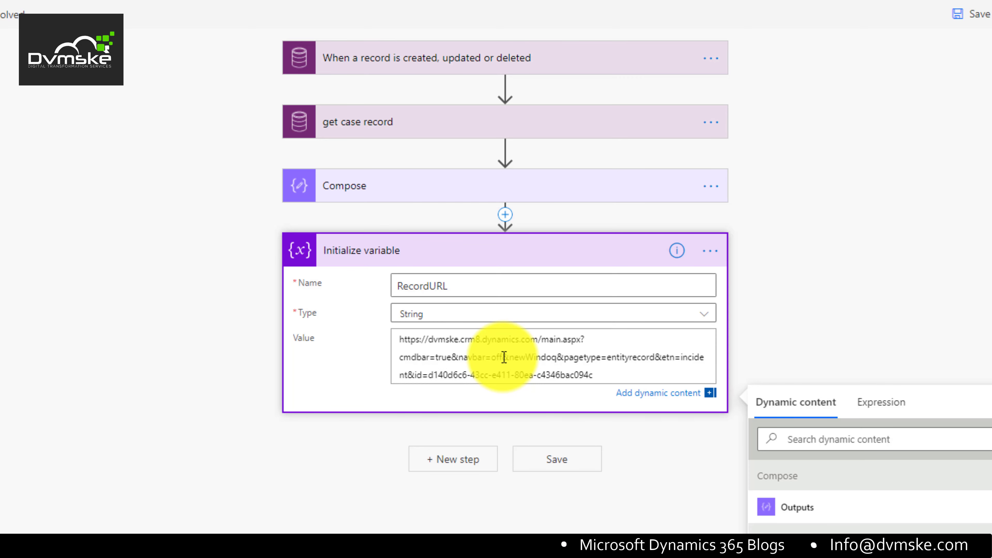
{"action": "key", "text": "BackSpace"}
{"action": "type", "text": "w"}
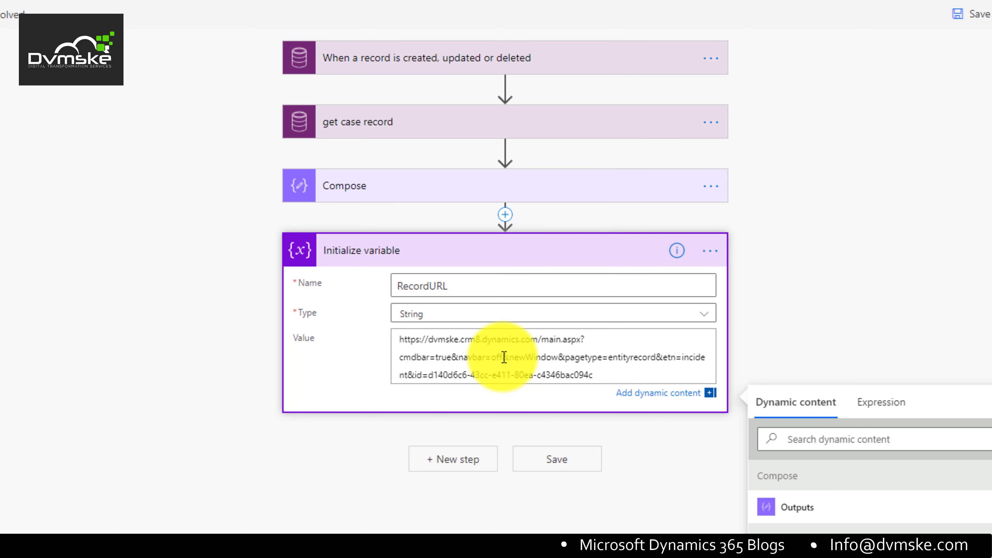
{"action": "type", "text": "=true"}
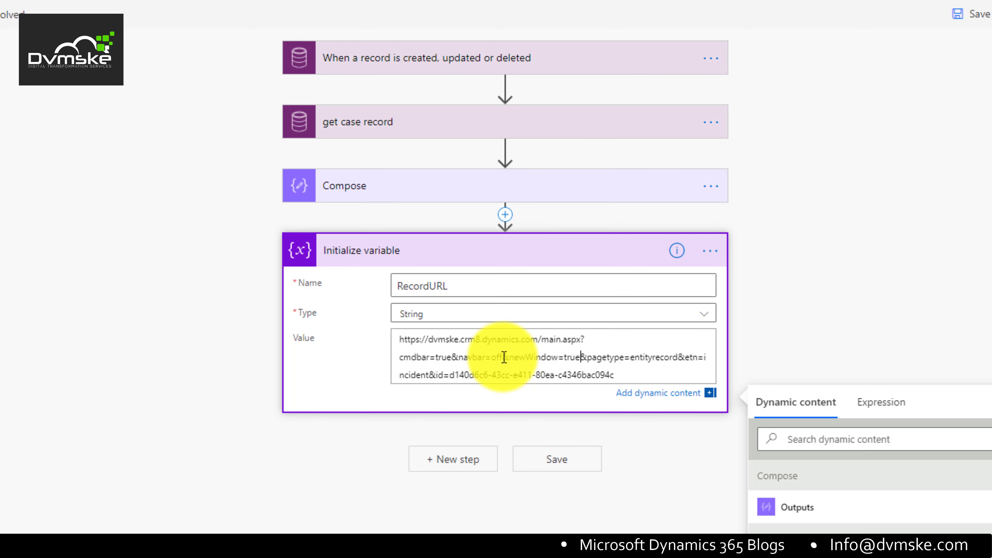
{"action": "left_click_drag", "start_coordinate": [705, 357], "coordinate": [431, 374]}
{"action": "left_click_drag", "start_coordinate": [614, 374], "coordinate": [449, 375]}
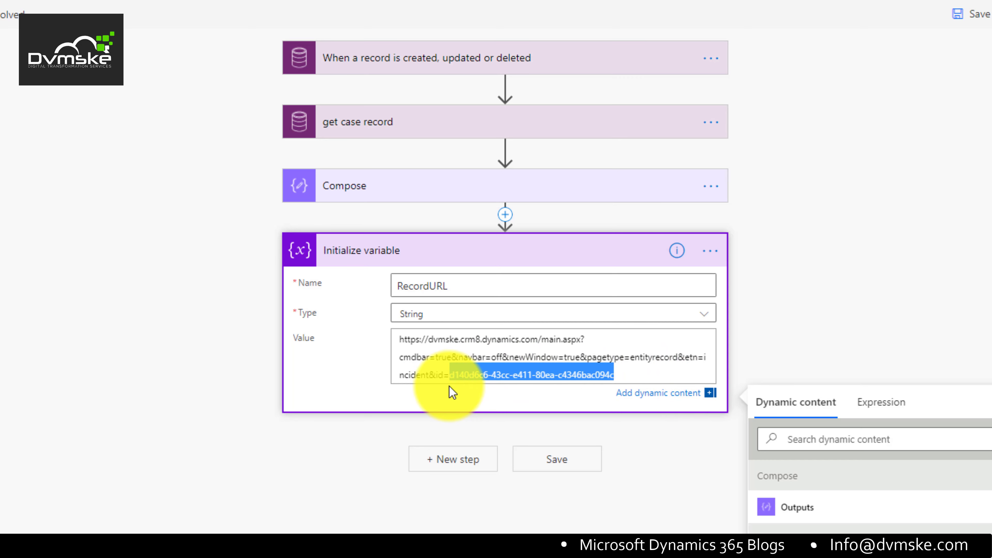
{"action": "key", "text": "BackSpace"}
{"action": "left_click_drag", "start_coordinate": [581, 341], "coordinate": [428, 342]}
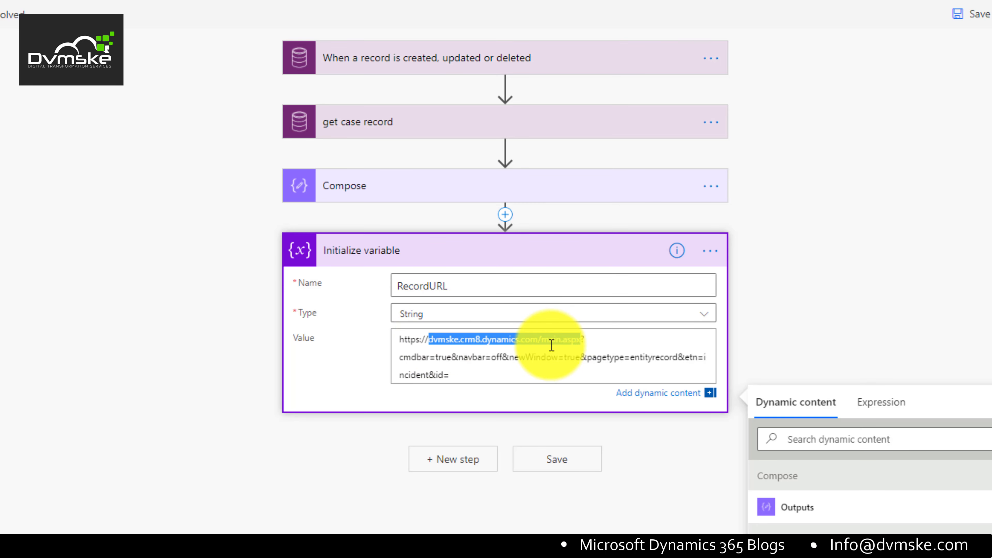
{"action": "left_click", "coordinate": [536, 342]}
{"action": "left_click_drag", "start_coordinate": [536, 342], "coordinate": [429, 340]}
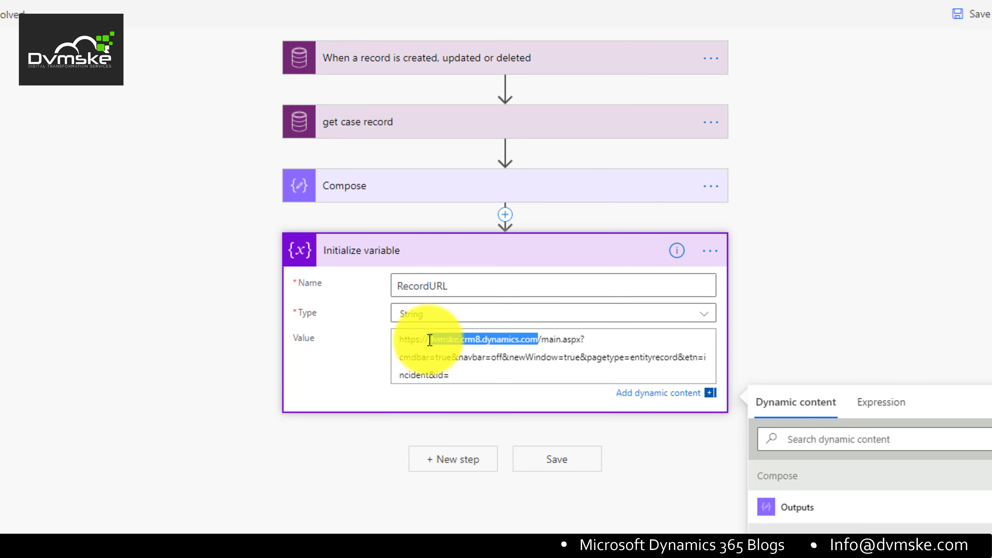
{"action": "key", "text": "BackSpace"}
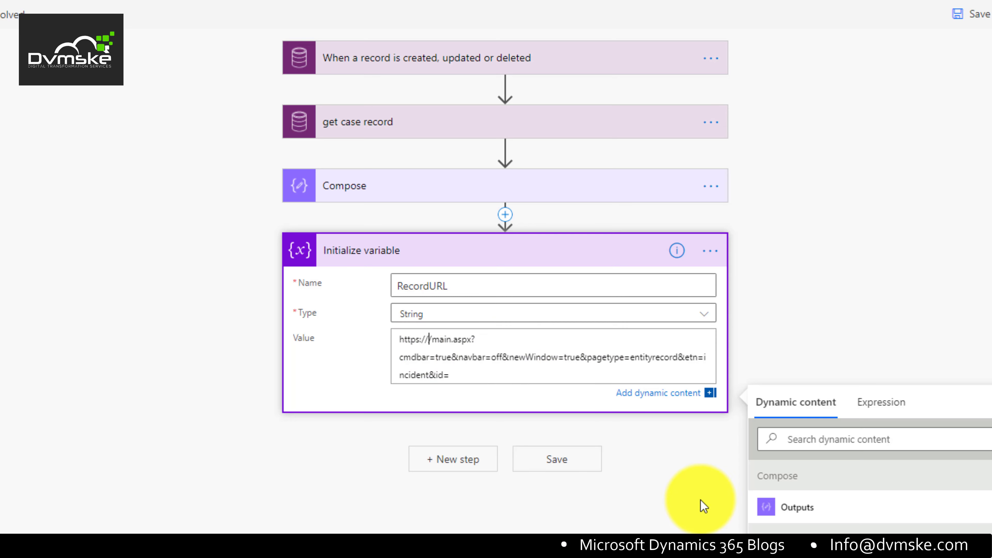
{"action": "left_click", "coordinate": [810, 507]}
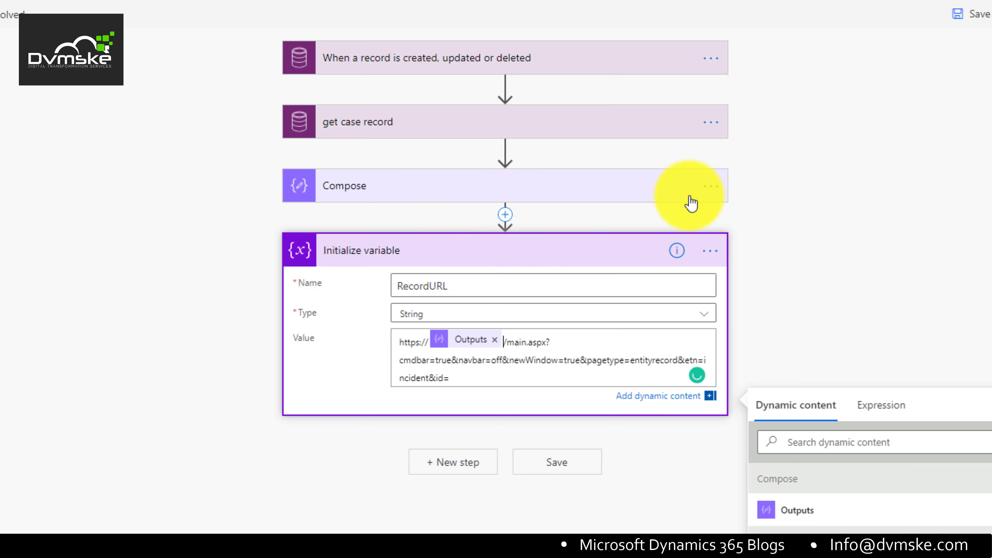
Step: Rename the Compose step to URL and select its Outputs token in the Value
{"action": "left_click", "coordinate": [711, 187]}
{"action": "left_click", "coordinate": [806, 217]}
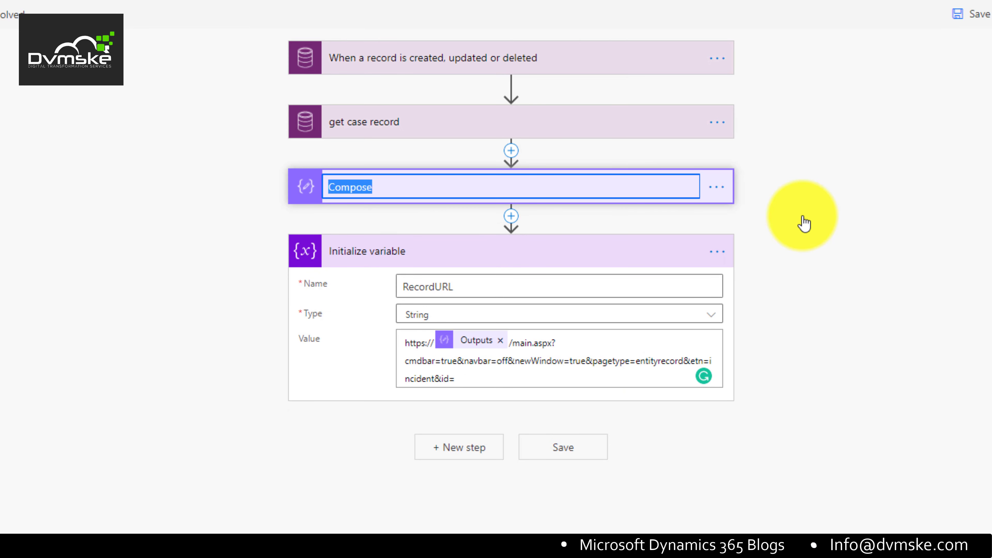
{"action": "type", "text": "URK"}
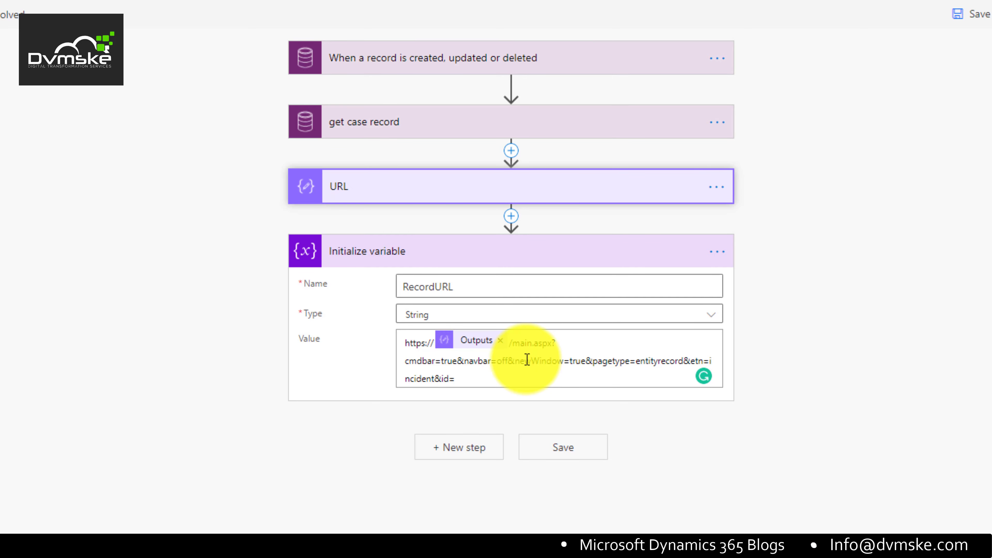
{"action": "key", "text": "Return"}
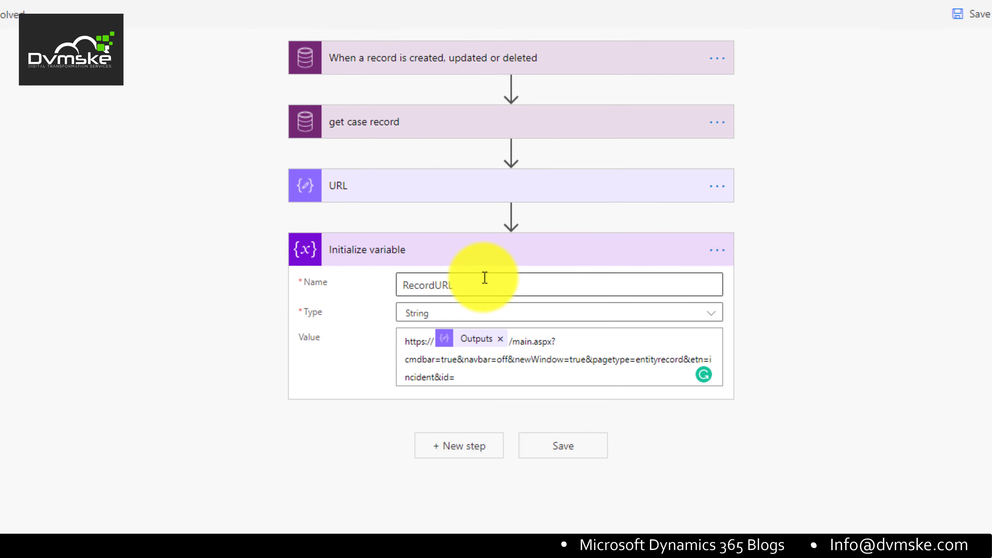
{"action": "left_click_drag", "start_coordinate": [464, 339], "coordinate": [498, 342]}
{"action": "left_click", "coordinate": [489, 332]}
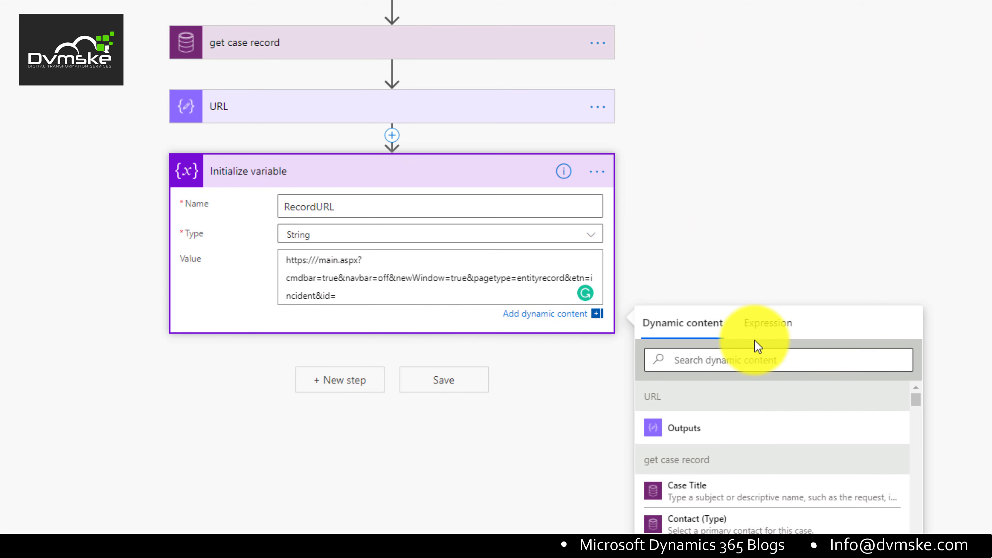
{"action": "left_click", "coordinate": [749, 326]}
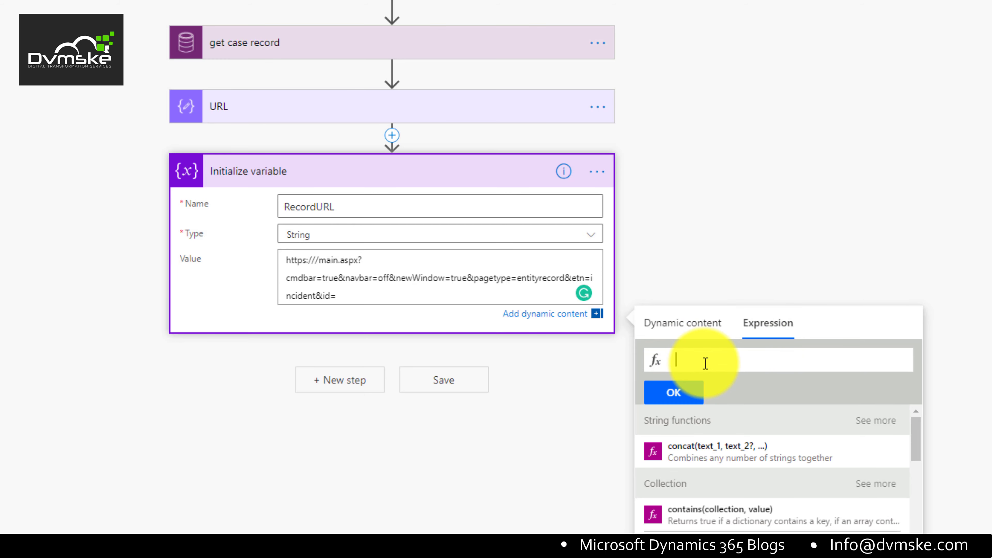
{"action": "type", "text": "ur"}
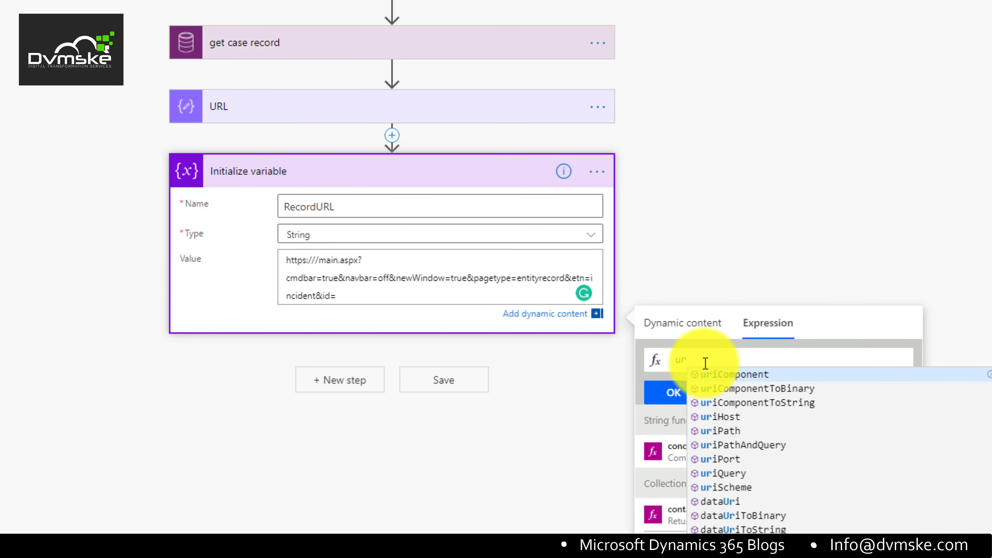
{"action": "type", "text": "l"}
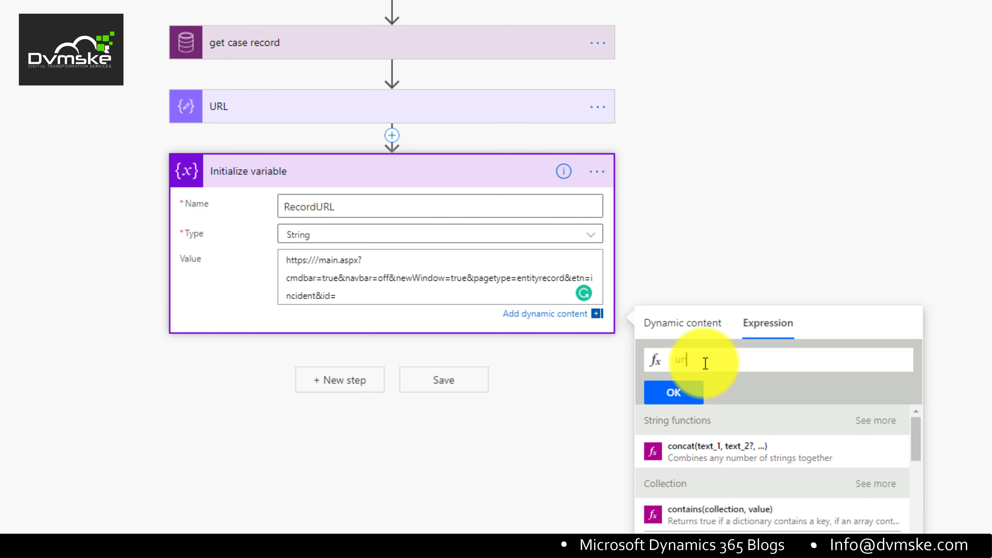
{"action": "type", "text": "iHos"}
{"action": "type", "text": "t(outbuts('URL"}
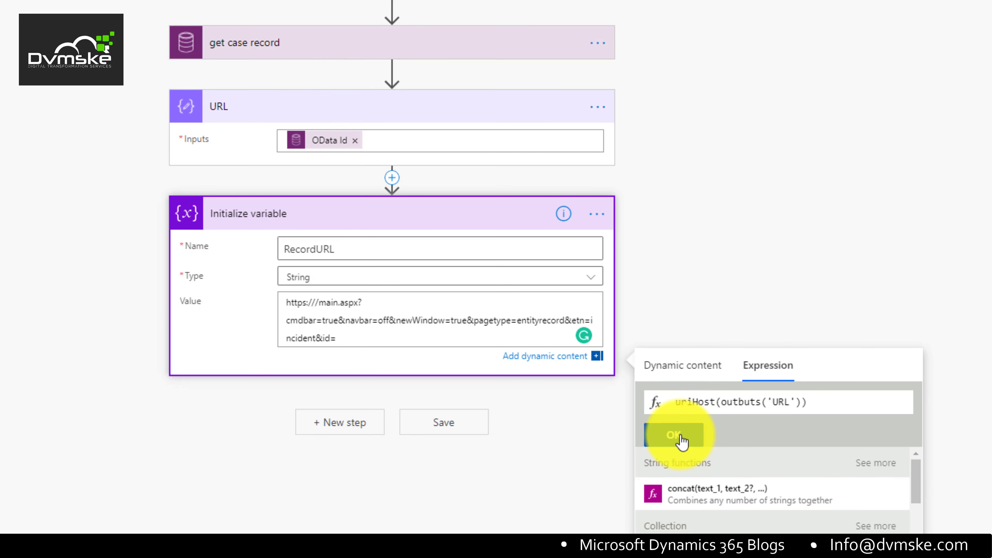
{"action": "left_click", "coordinate": [682, 441]}
{"action": "left_click", "coordinate": [727, 402]}
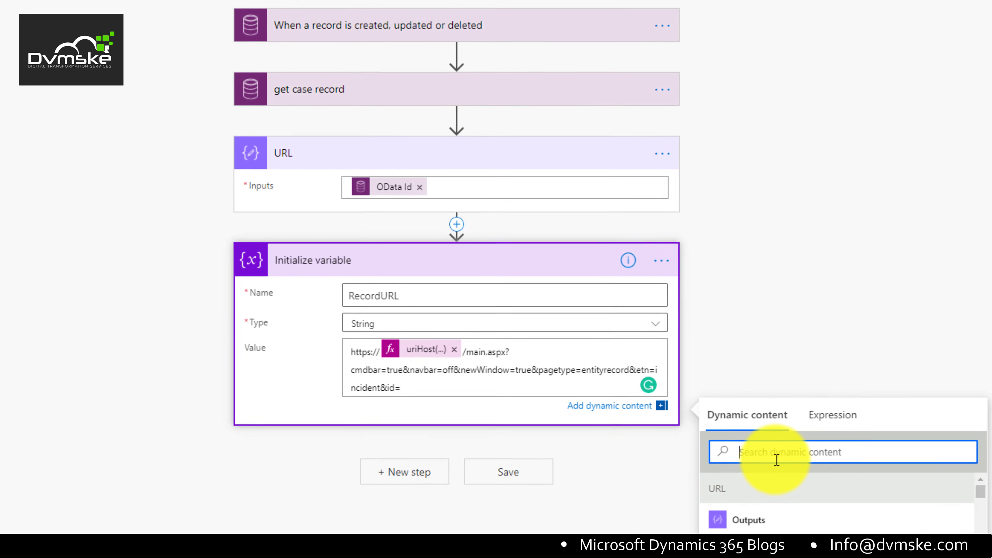
Step: Append the trigger's Case id after id= in RecordURL's value
{"action": "type", "text": "a"}
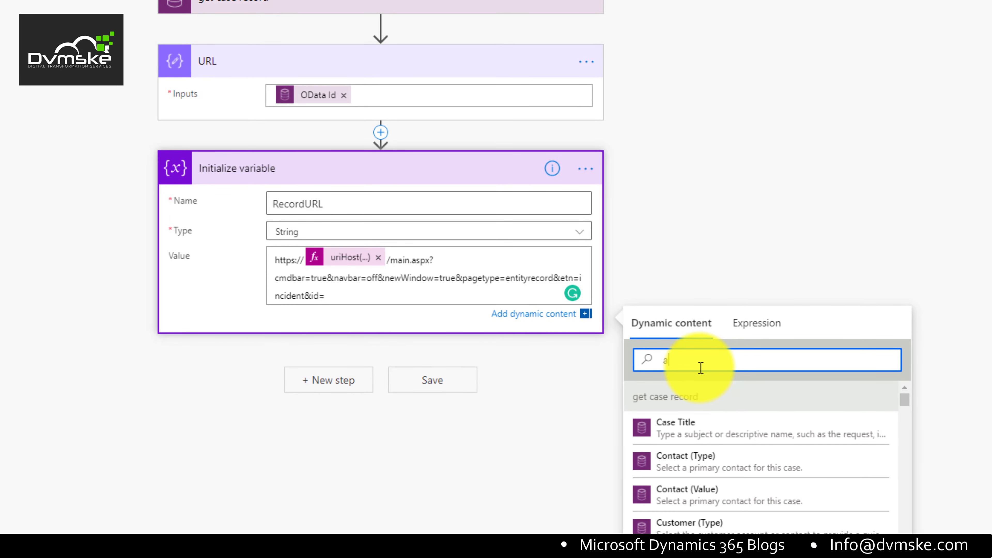
{"action": "type", "text": "ccoun"}
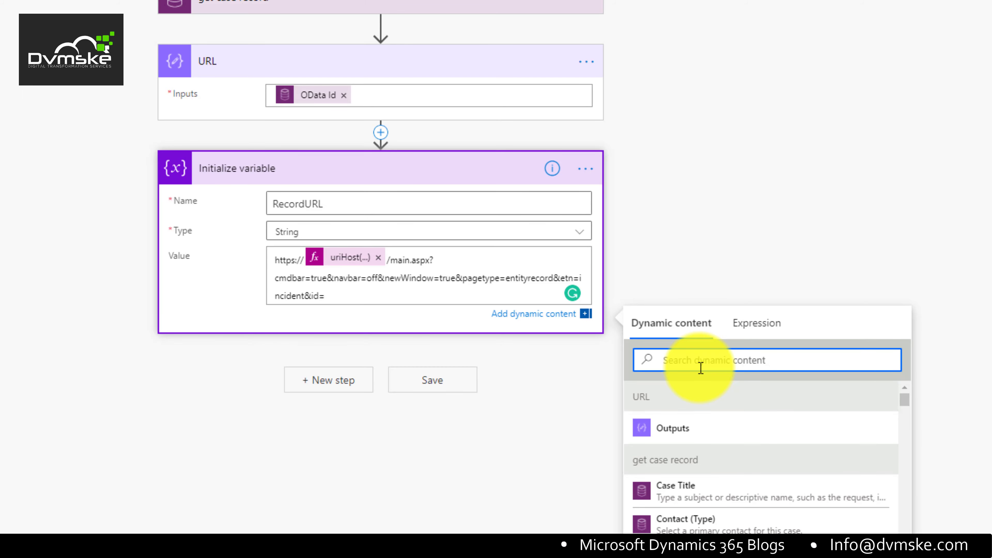
{"action": "type", "text": "case"}
{"action": "scroll", "coordinate": [700, 368], "scroll_direction": "down", "scroll_amount": 2}
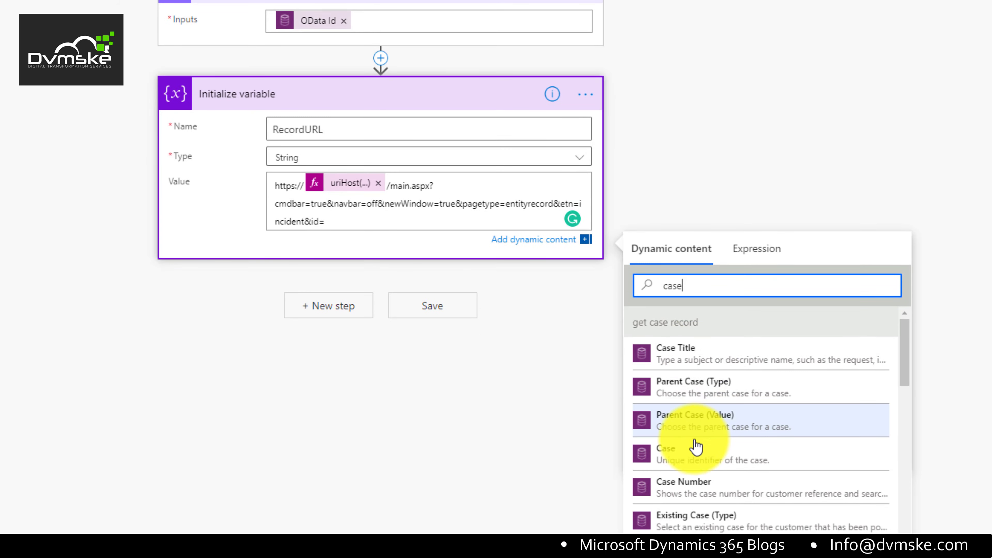
{"action": "left_click", "coordinate": [721, 461]}
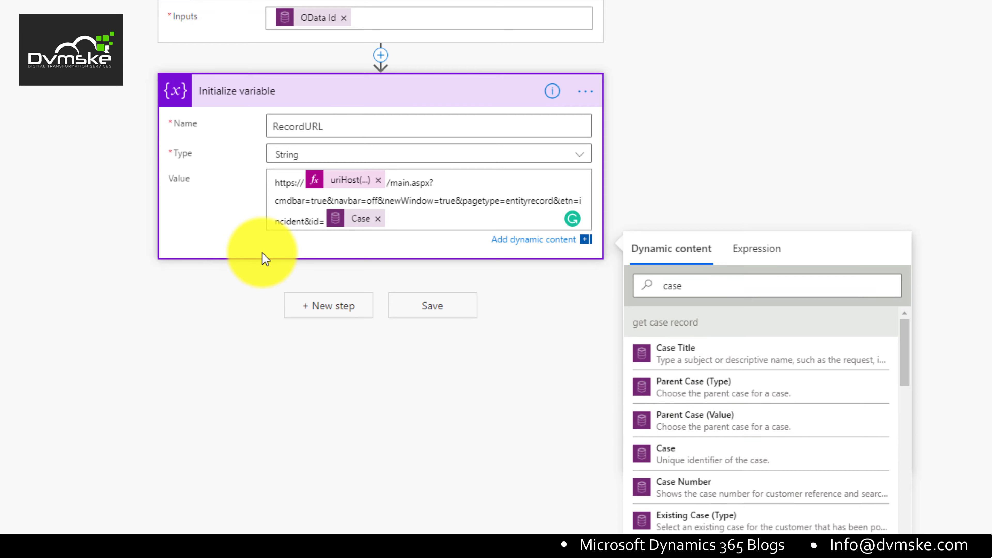
{"action": "left_click", "coordinate": [241, 370]}
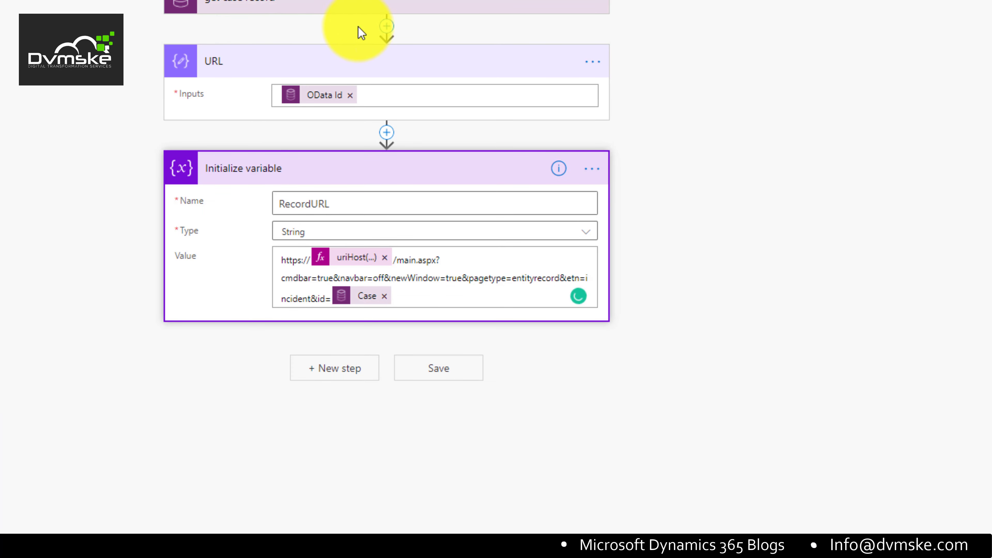
Step: Add a new step after the Initialize variable step
{"action": "left_click", "coordinate": [388, 28]}
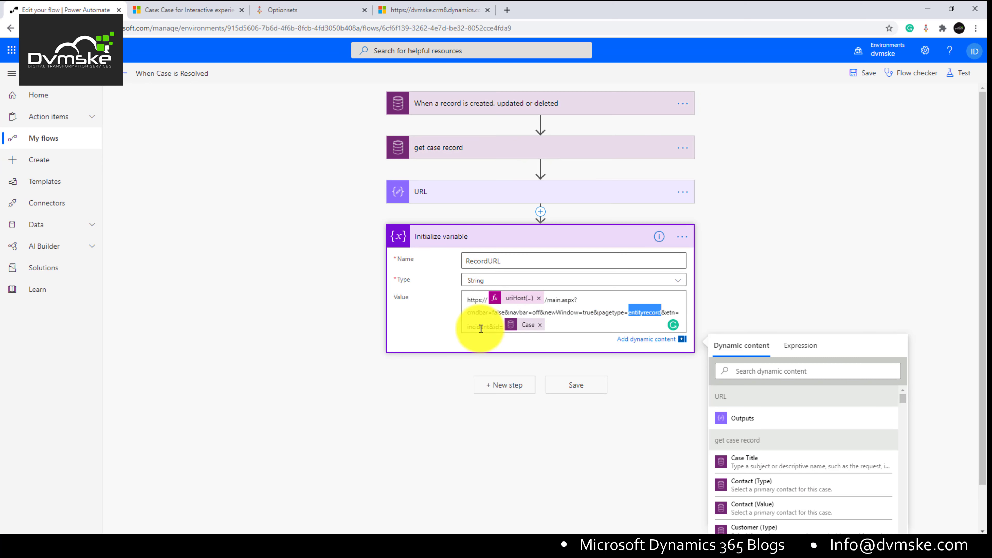
{"action": "double_click", "coordinate": [480, 327]}
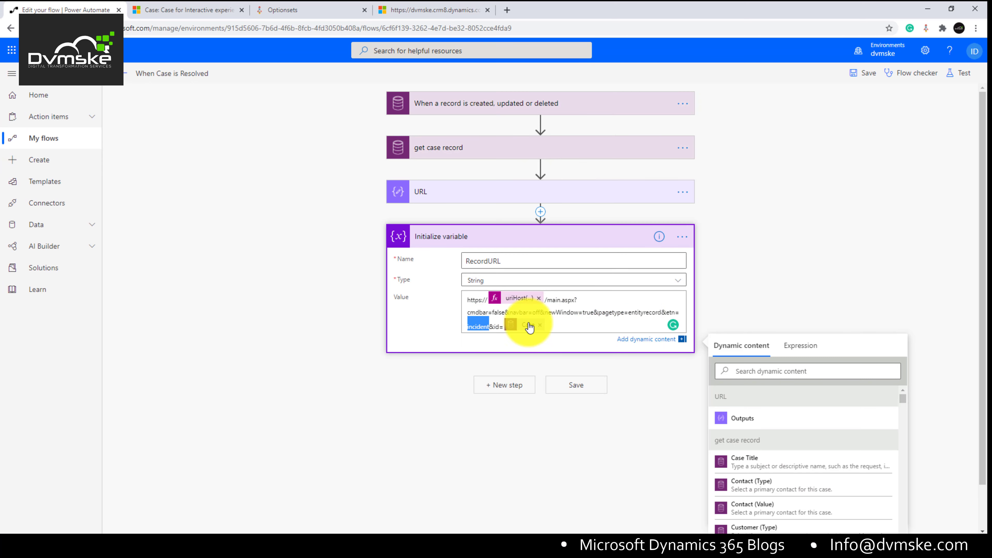
{"action": "left_click", "coordinate": [497, 403]}
{"action": "left_click", "coordinate": [502, 376]}
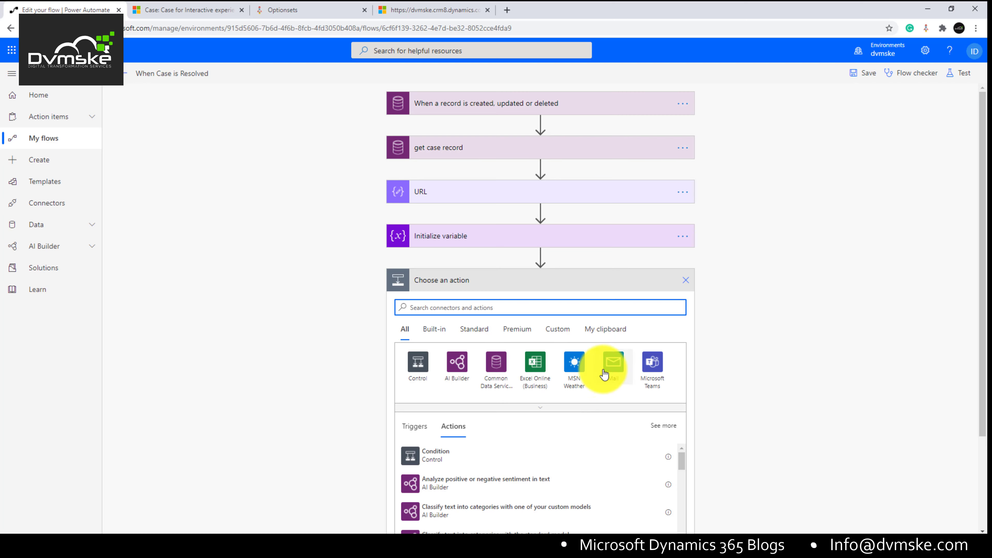
Step: Add a Mail 'Send an email notification (V3)' step addressed to the manager's email address
{"action": "left_click", "coordinate": [605, 375]}
{"action": "left_click", "coordinate": [455, 372]}
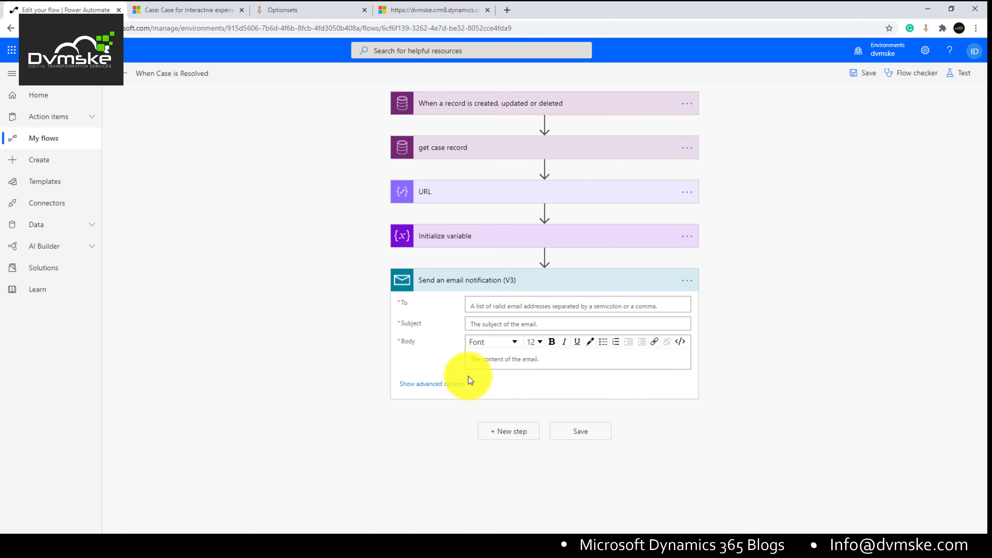
{"action": "left_click", "coordinate": [515, 311]}
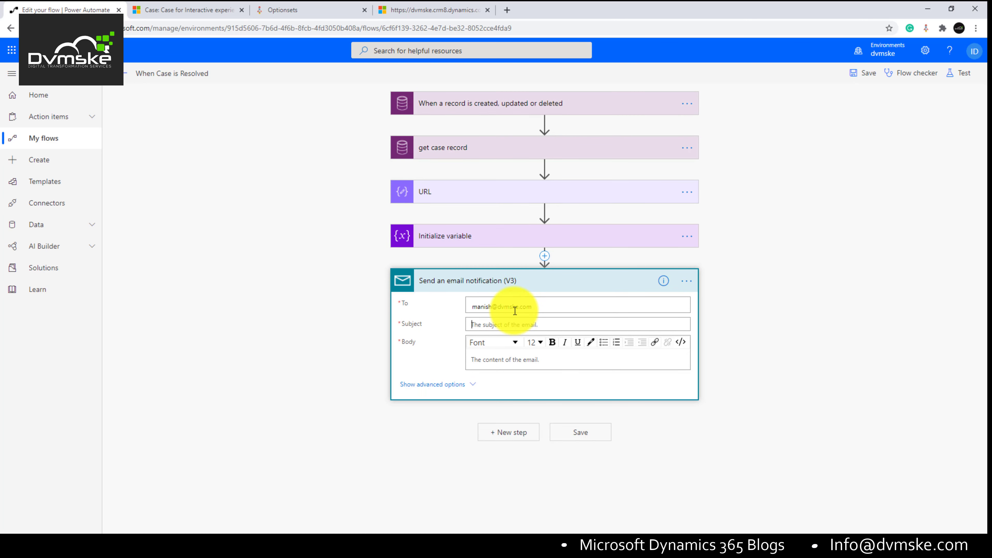
{"action": "left_click", "coordinate": [515, 311]}
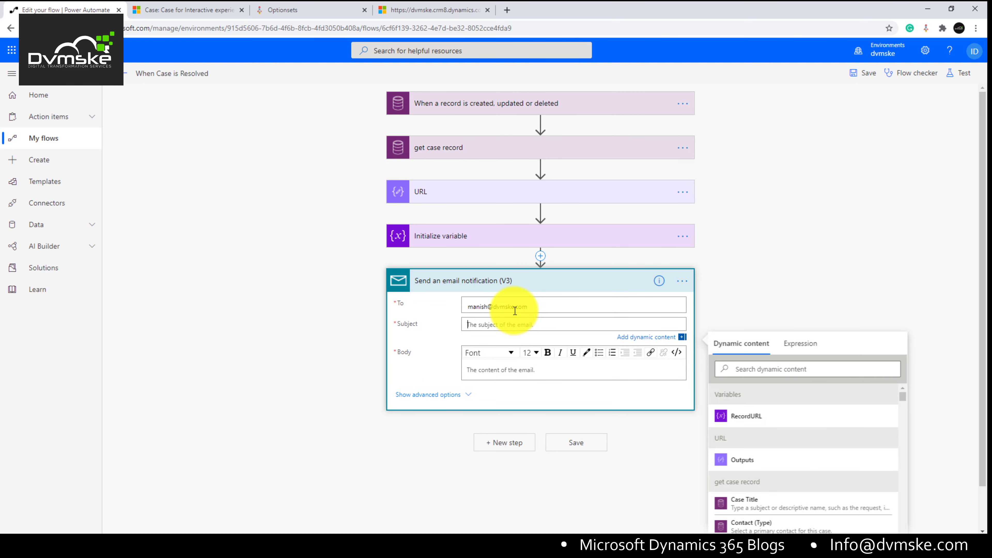
{"action": "left_click", "coordinate": [548, 346]}
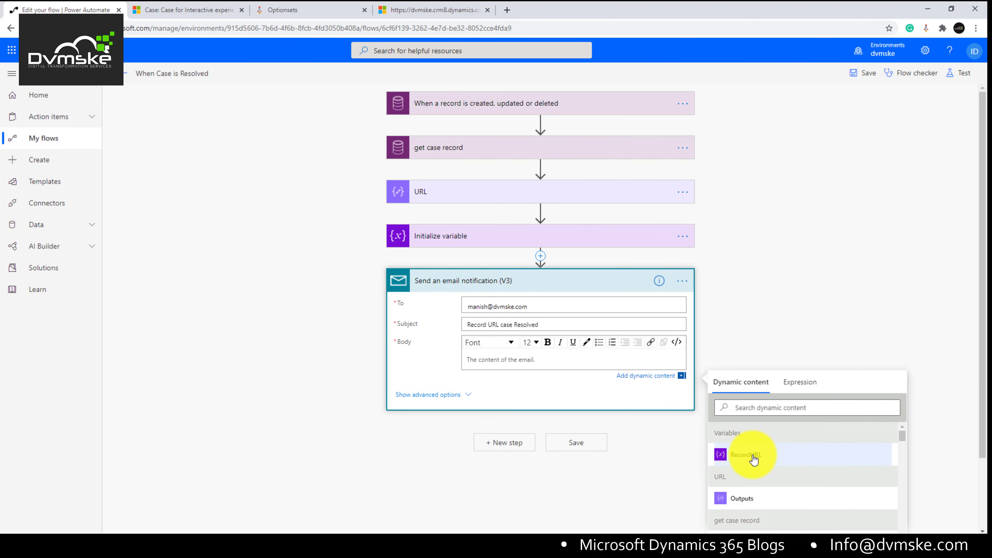
Step: Check the case record's URL, remove the RecordURL token from the body, and begin a hyperlink
{"action": "left_click", "coordinate": [744, 456]}
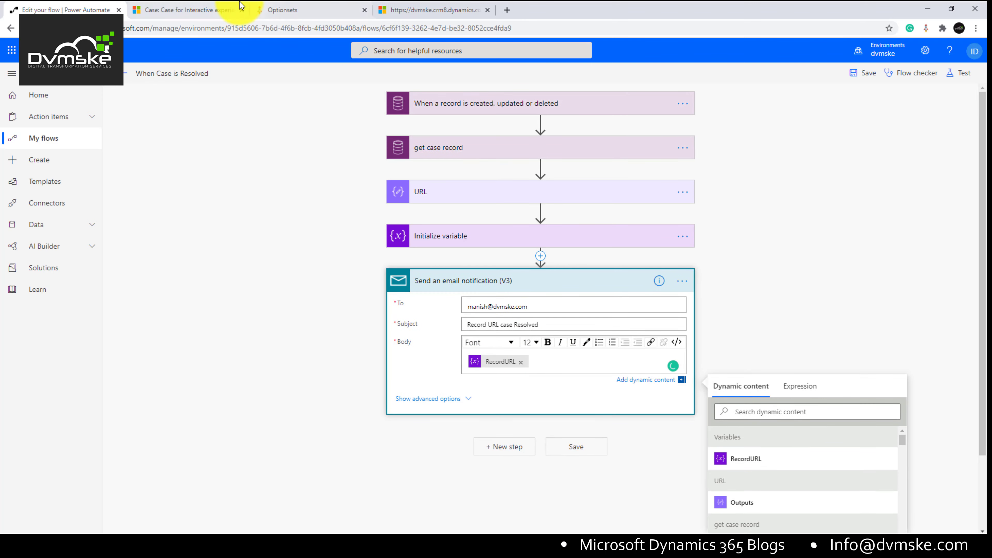
{"action": "left_click", "coordinate": [168, 9]}
{"action": "left_click", "coordinate": [659, 28]}
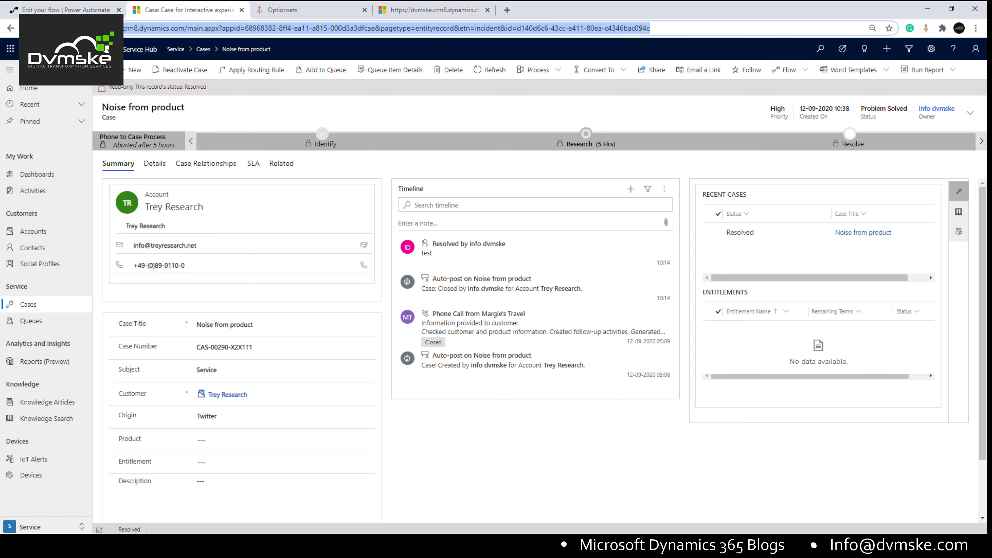
{"action": "left_click", "coordinate": [70, 9]}
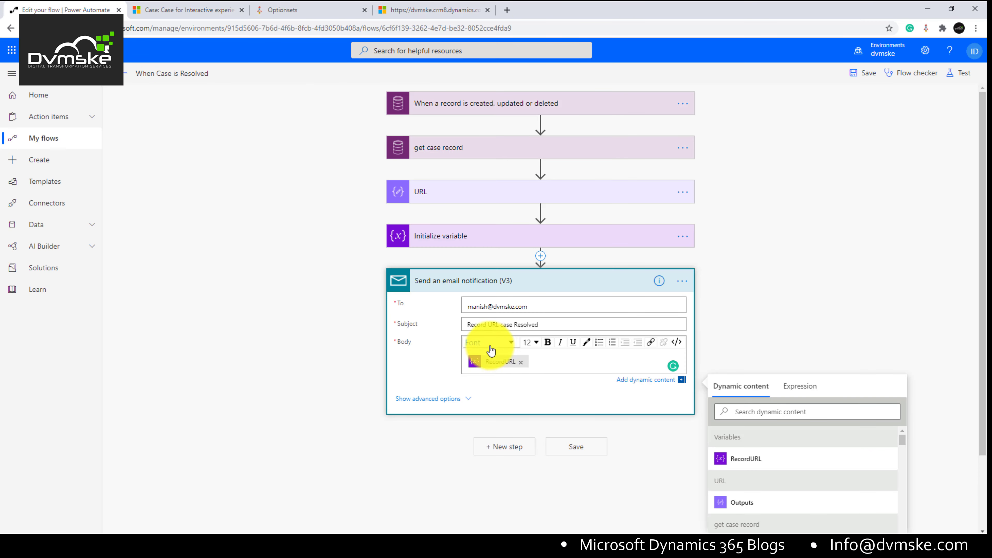
{"action": "left_click", "coordinate": [475, 363]}
{"action": "key", "text": "BackSpace"}
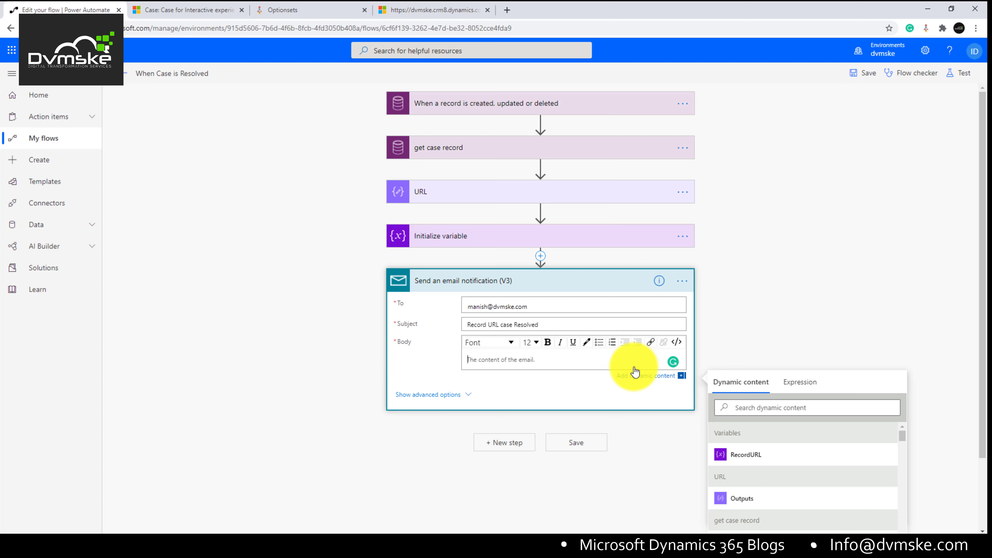
{"action": "left_click", "coordinate": [649, 346]}
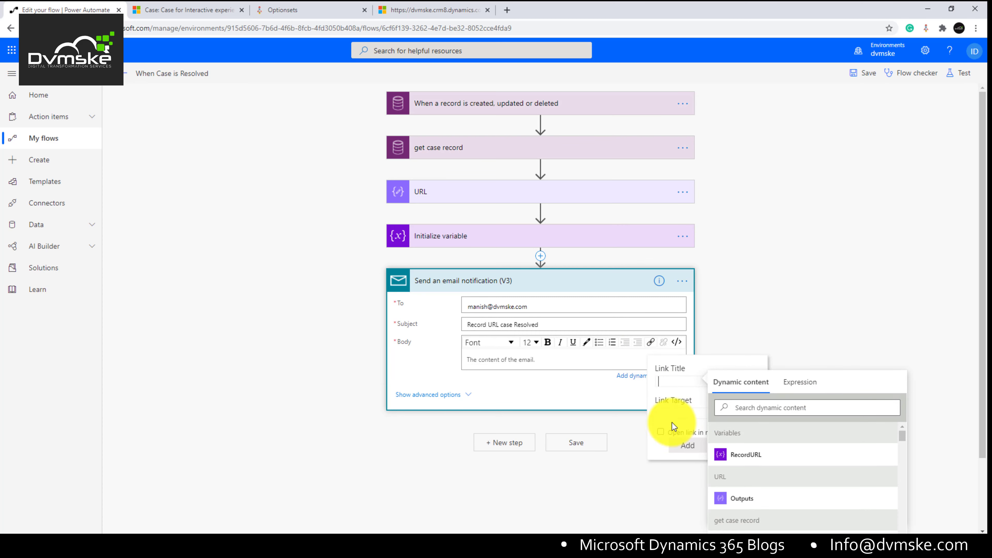
Step: Write the body HTML as 'Hi' plus a 'Click Here' Record URL link to RecordURL, then save
{"action": "left_click", "coordinate": [677, 342]}
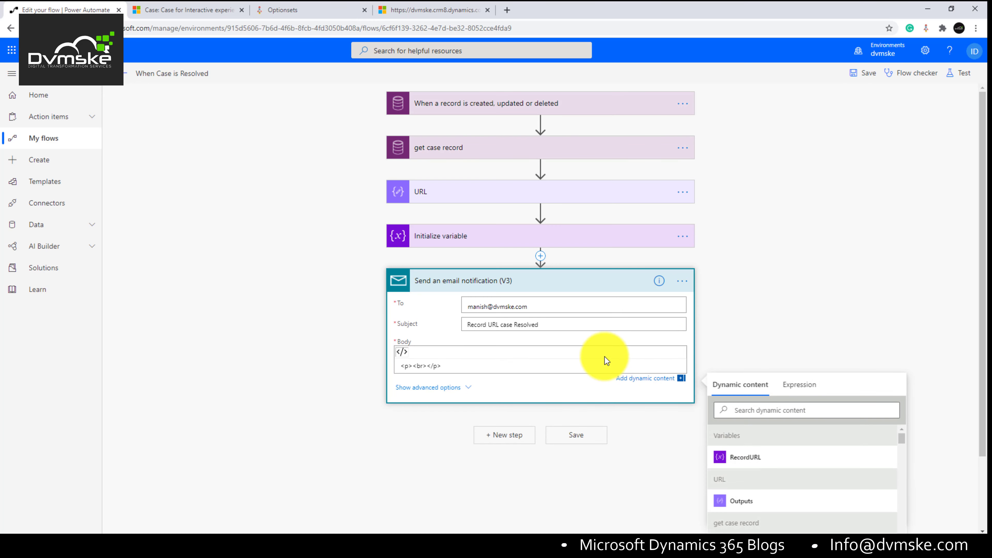
{"action": "left_click", "coordinate": [412, 366]}
{"action": "type", "text": "Hi"}
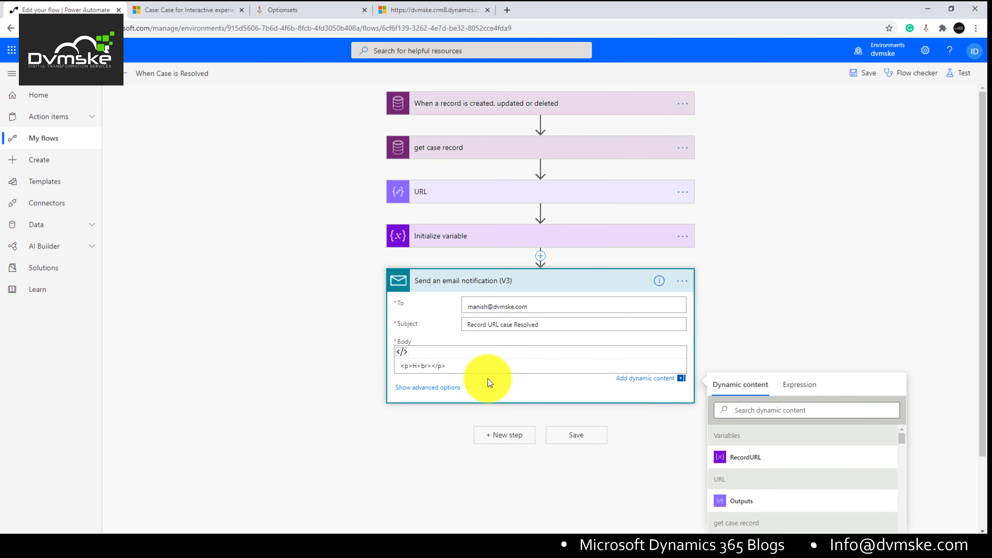
{"action": "left_click", "coordinate": [454, 365]}
{"action": "key", "text": "Return"}
{"action": "key", "text": "Return"}
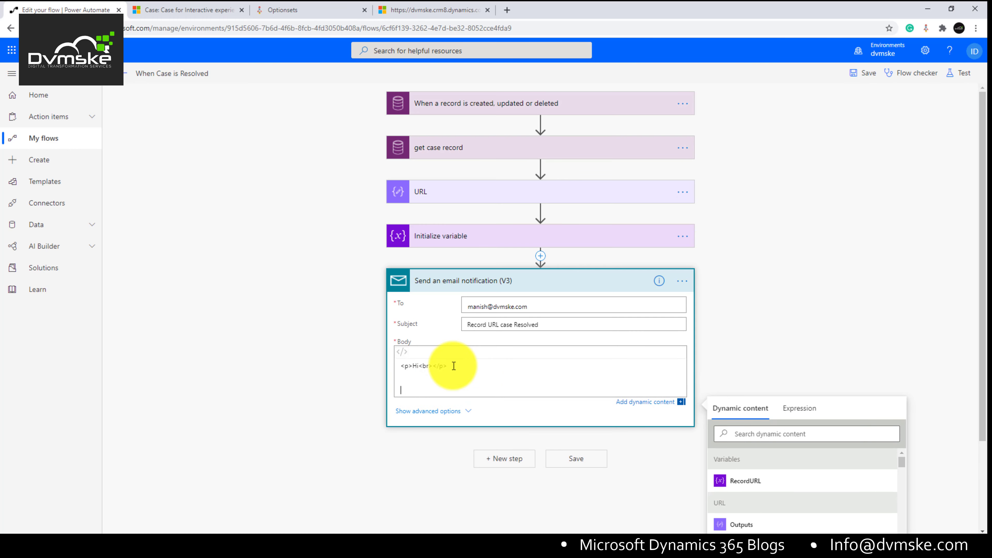
{"action": "key", "text": "BackSpace"}
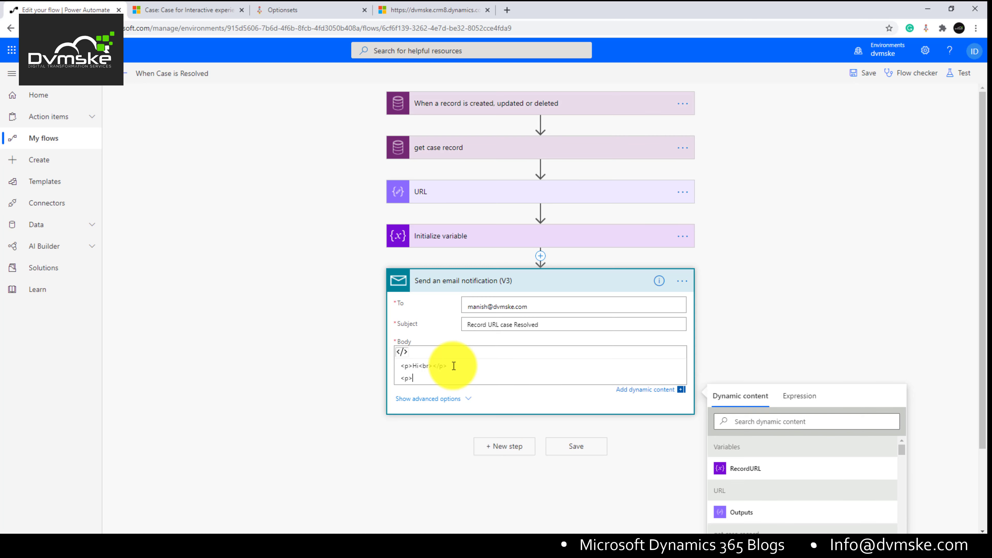
{"action": "type", "text": "<p>"}
{"action": "key", "text": "ctrl+v"}
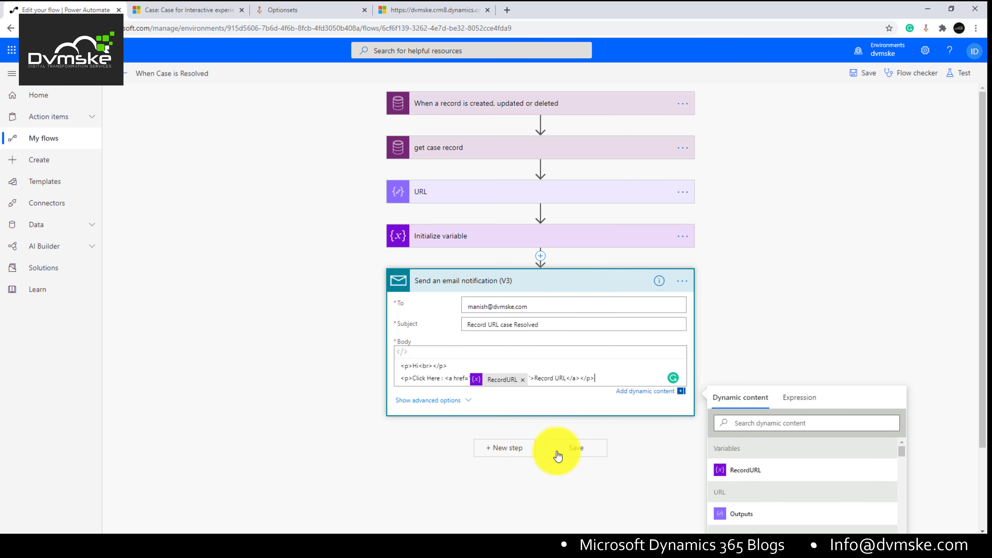
{"action": "left_click", "coordinate": [532, 234]}
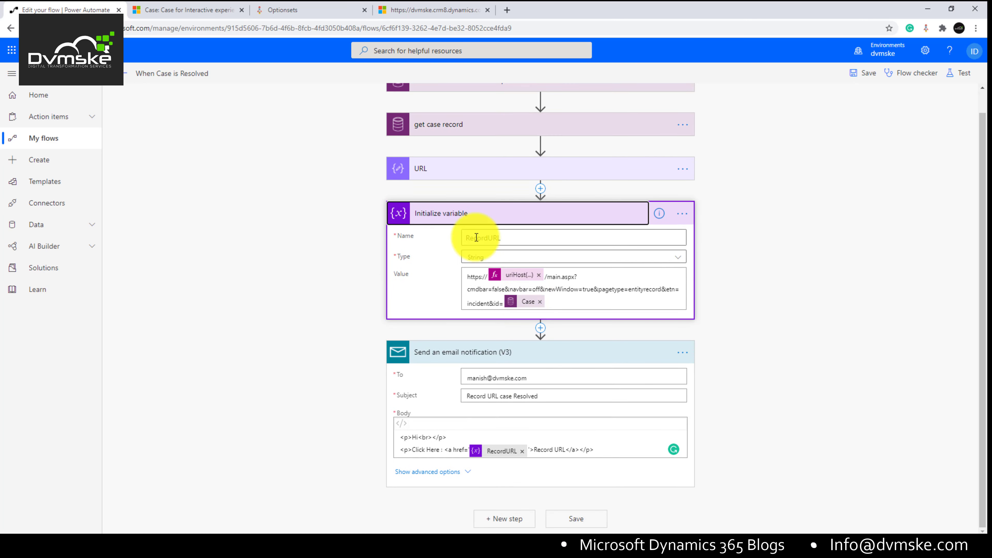
{"action": "left_click", "coordinate": [857, 79]}
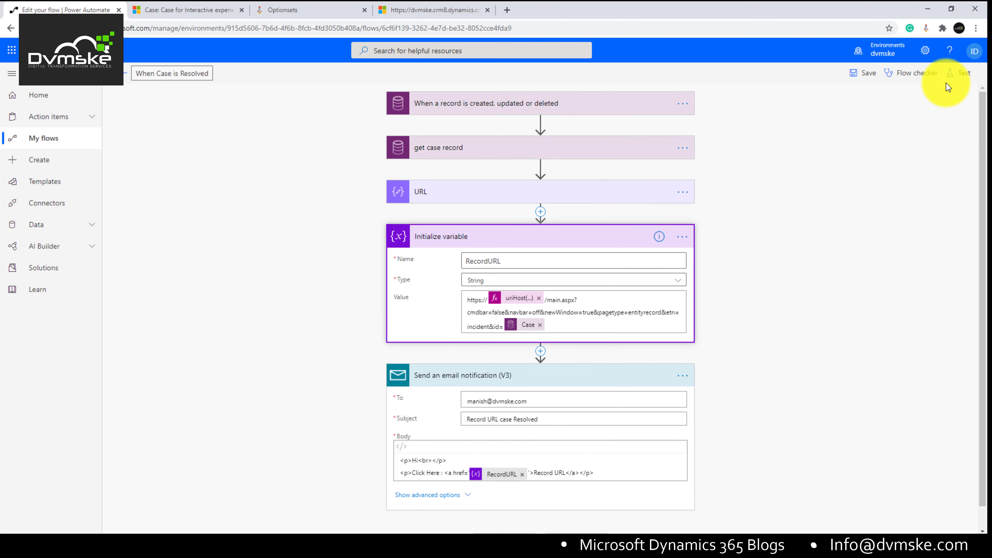
Step: Test with a previous successful run's data, read Initialize variable's 'outbuts' InvalidTemplate error, then resume editing
{"action": "left_click", "coordinate": [956, 77]}
{"action": "left_click", "coordinate": [859, 167]}
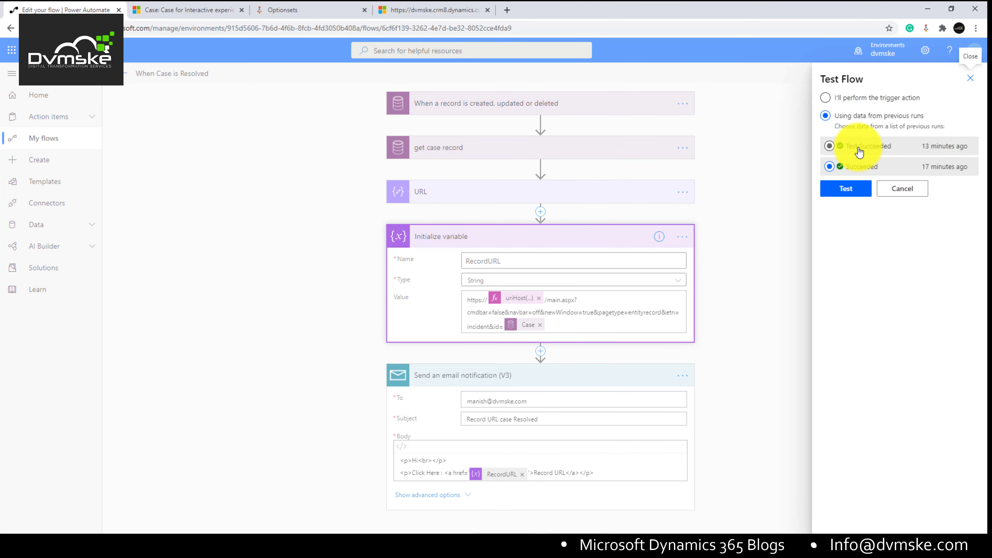
{"action": "left_click", "coordinate": [855, 195]}
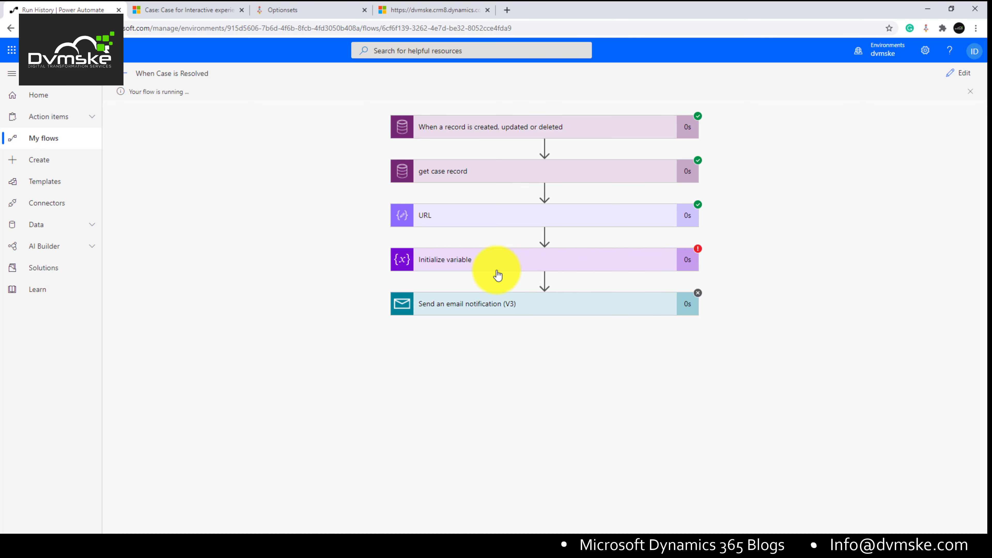
{"action": "left_click", "coordinate": [498, 267]}
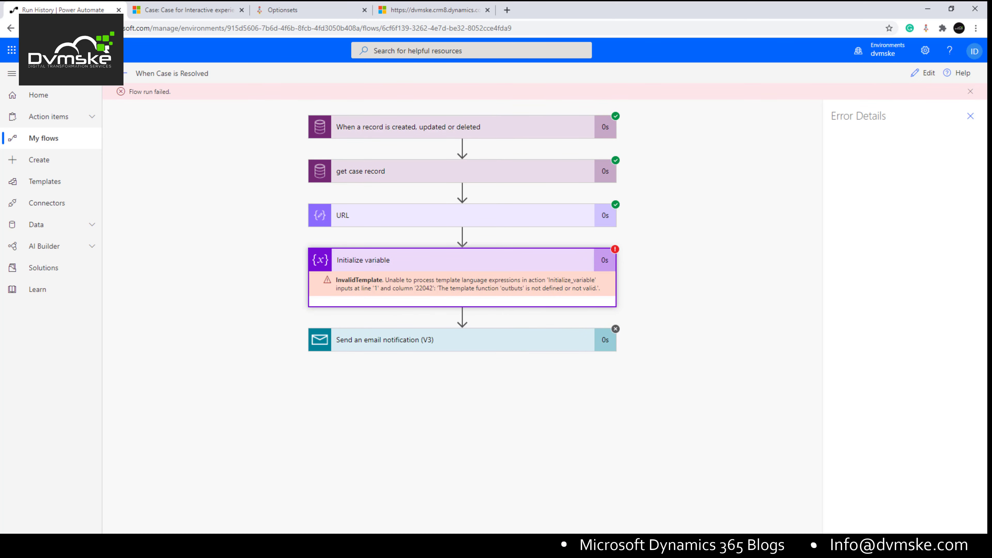
{"action": "left_click", "coordinate": [925, 74]}
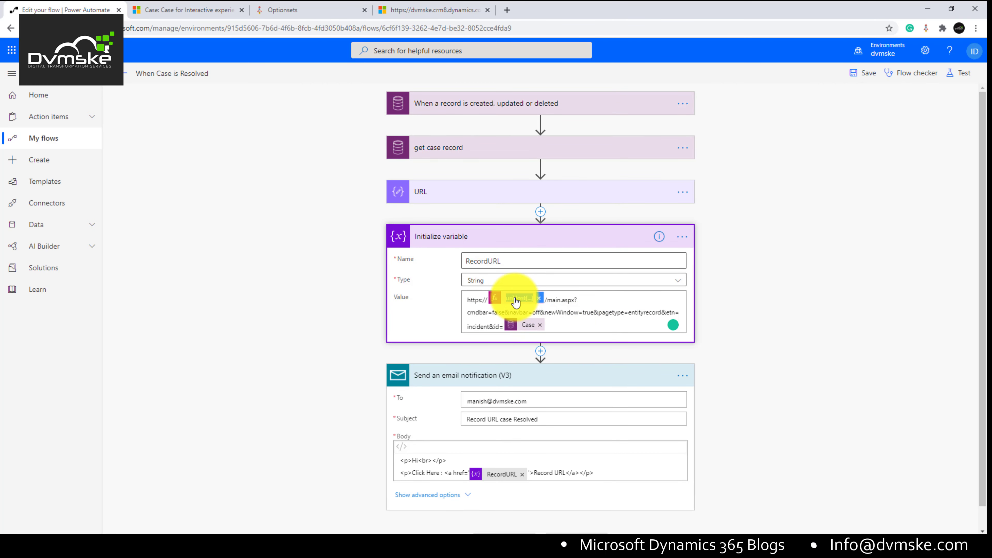
Step: Correct the expression to uriHost(outputs('URL')) and save the flow
{"action": "left_click", "coordinate": [515, 298]}
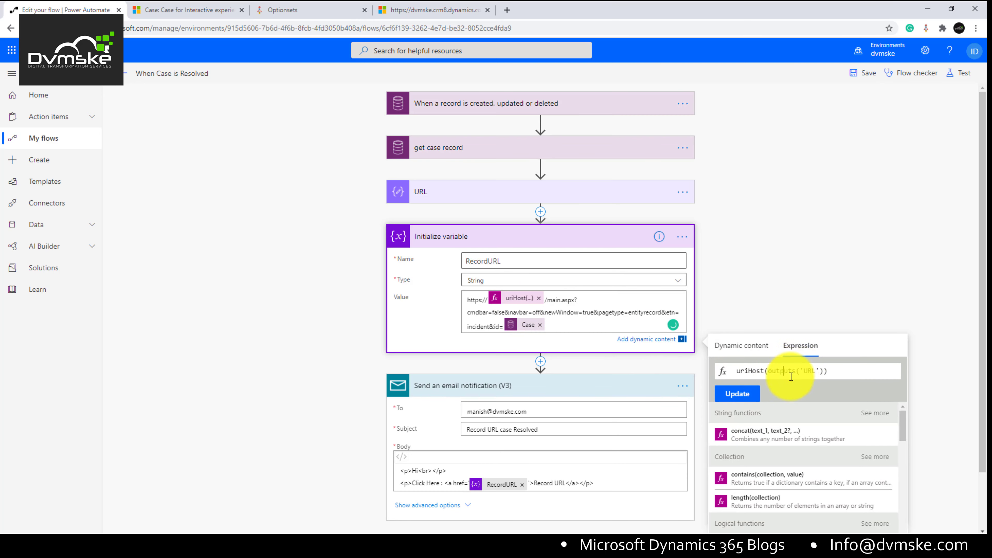
{"action": "left_click", "coordinate": [738, 394]}
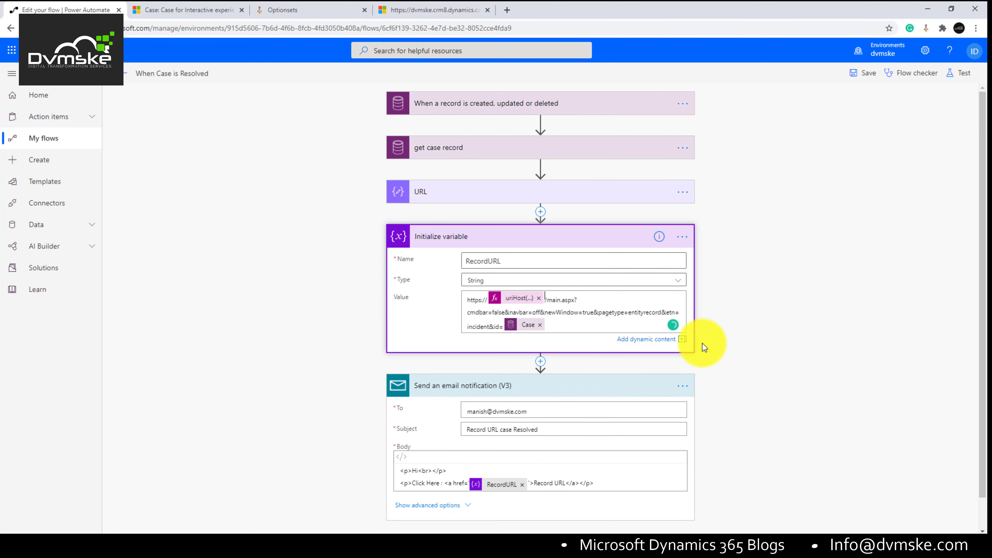
{"action": "left_click", "coordinate": [877, 54]}
{"action": "left_click", "coordinate": [974, 79]}
{"action": "left_click", "coordinate": [863, 72]}
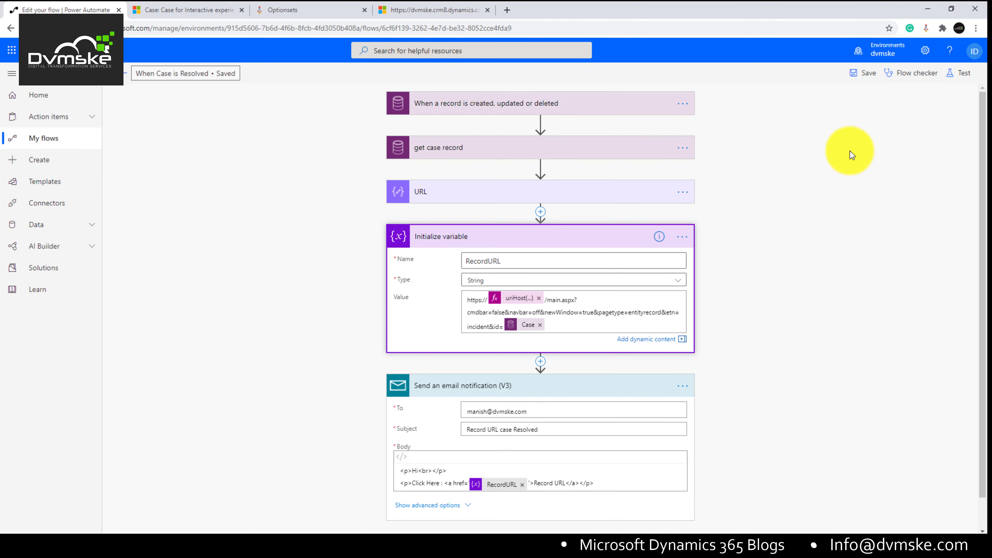
Step: Rerun the test with earlier run data and view Initialize variable's generated RecordURL value
{"action": "left_click", "coordinate": [964, 72]}
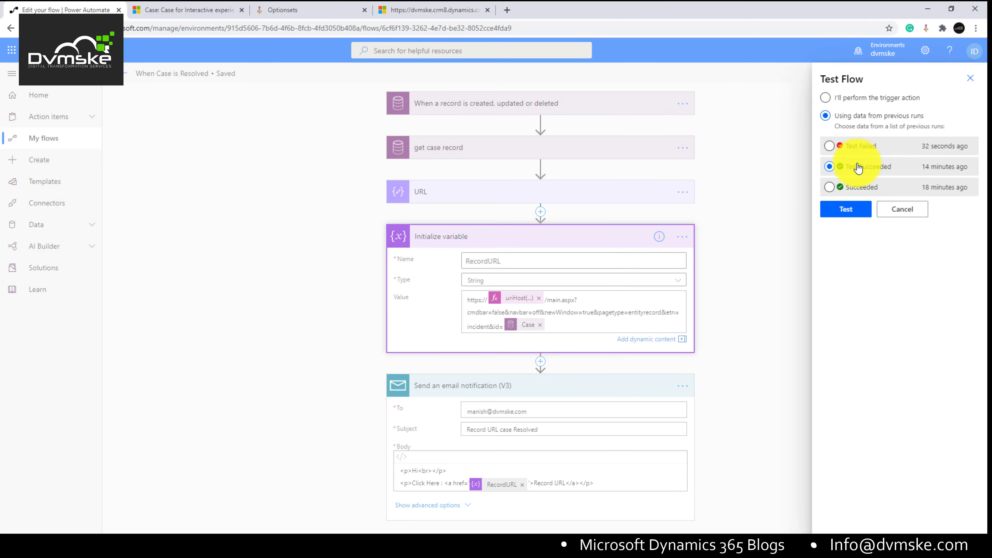
{"action": "left_click", "coordinate": [855, 212]}
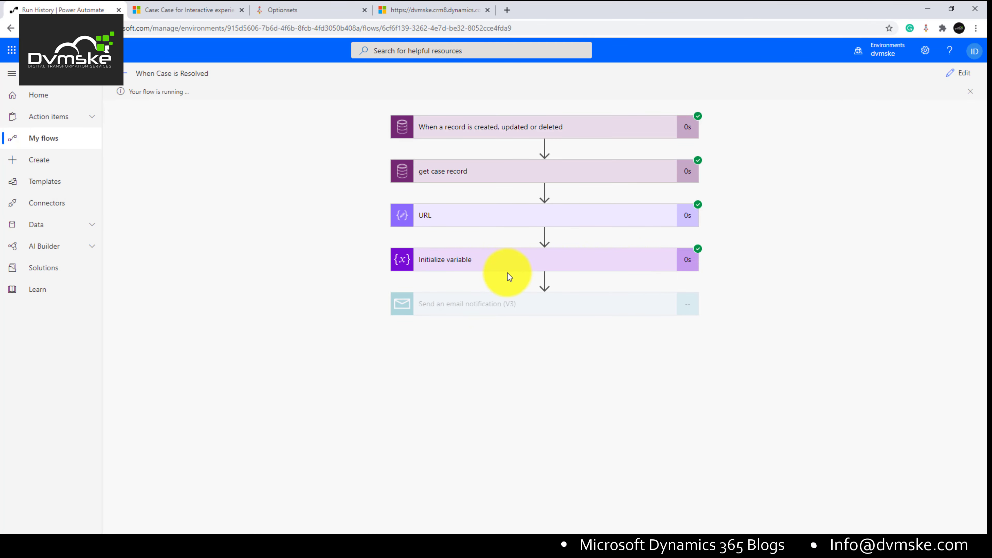
{"action": "left_click", "coordinate": [508, 267]}
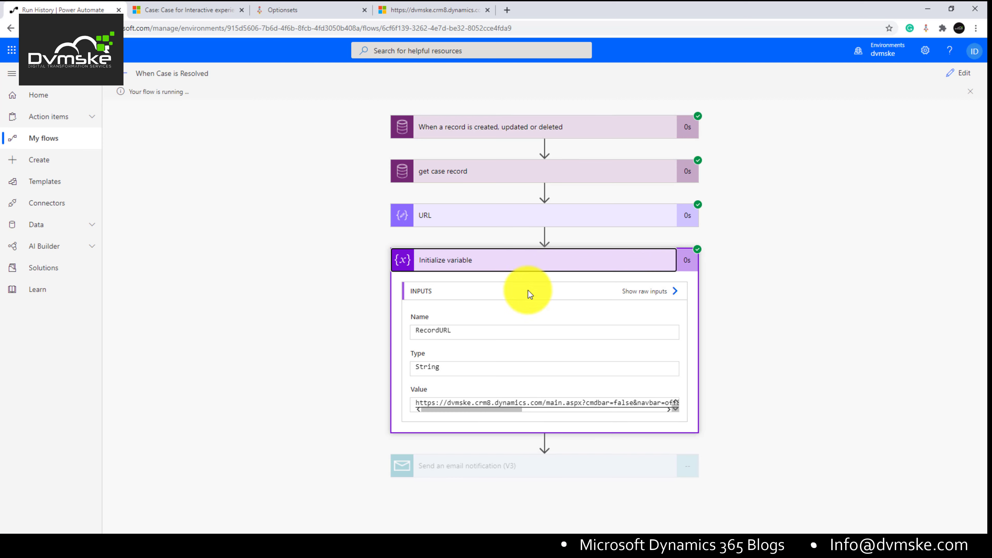
Step: Copy the generated dvmske.crm8.dynamics.com case URL and load it in a new browser tab
{"action": "left_click", "coordinate": [417, 402]}
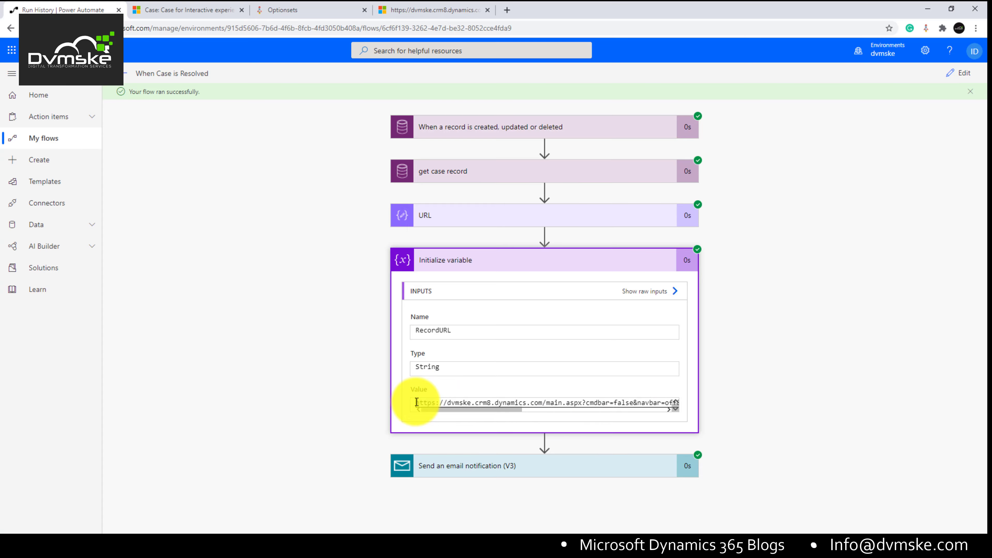
{"action": "triple_click", "coordinate": [420, 404]}
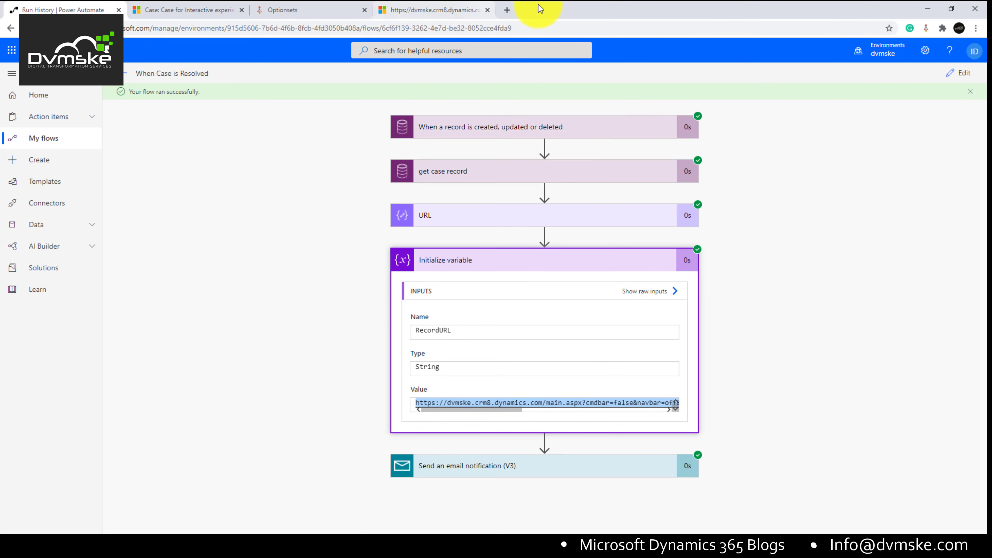
{"action": "left_click", "coordinate": [507, 10]}
{"action": "type", "text": "https://dvmske.crm8.dynamics.com/main.aspx?cmdbar=false&navbar=off&newWindow=true&pagetype=entityrecord&etn=incident&id=d140d6c6-43cc-e411-80ea-c4346bac094c&forceUCI=1&appid=68968382-8ff4-ea11-a815-000d3a3dfcae"}
{"action": "key", "text": "Return"}
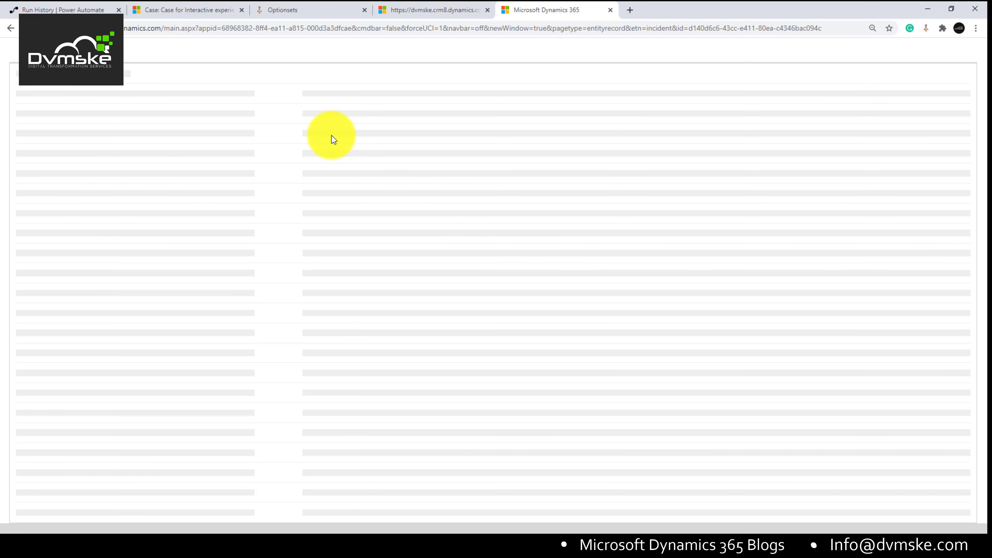
Step: Confirm the link opens the resolved case 'Noise from product', matching the Service Hub case tab
{"action": "left_click_drag", "start_coordinate": [222, 28], "coordinate": [390, 28]}
{"action": "left_click", "coordinate": [195, 70]}
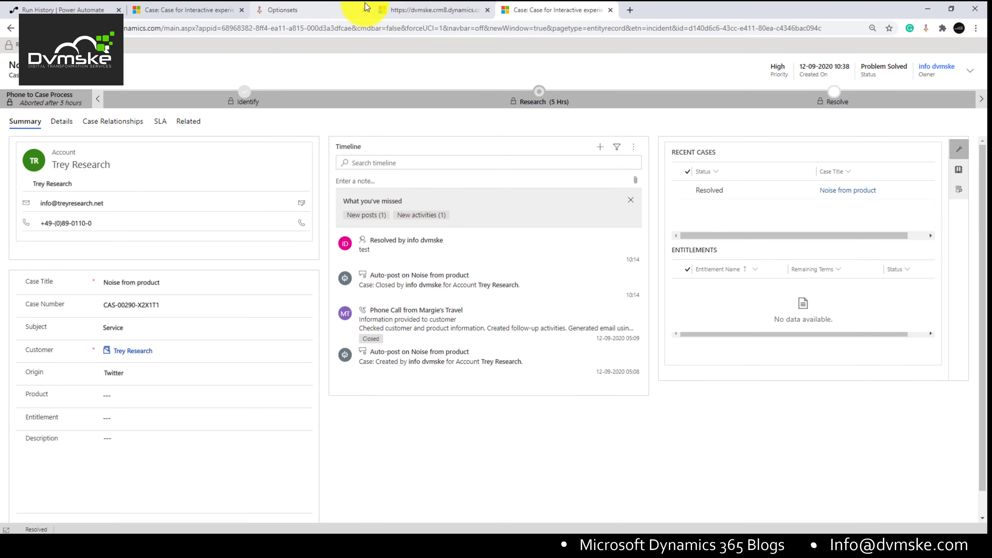
{"action": "left_click", "coordinate": [197, 10]}
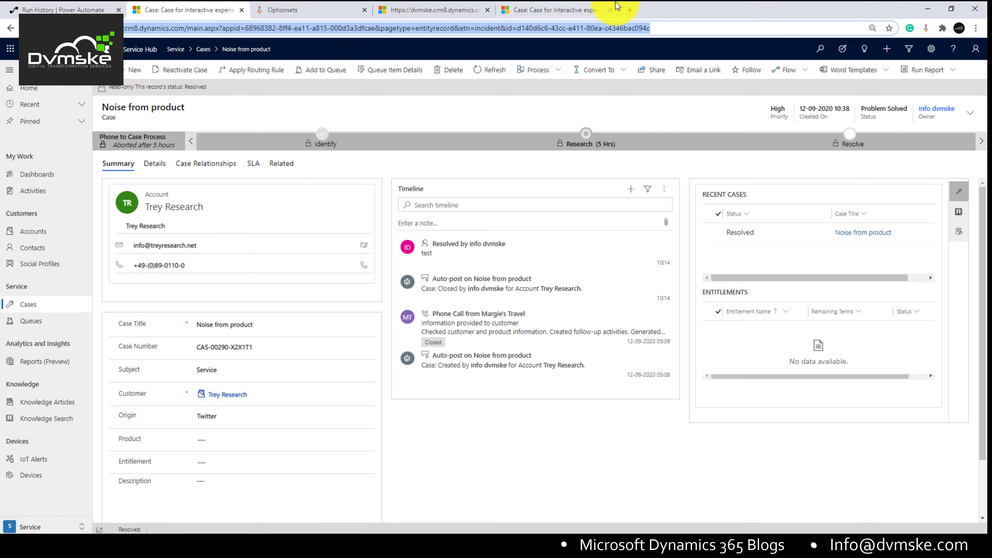
Step: In the run history, check the email step's raw outputs show status 200
{"action": "left_click", "coordinate": [627, 6]}
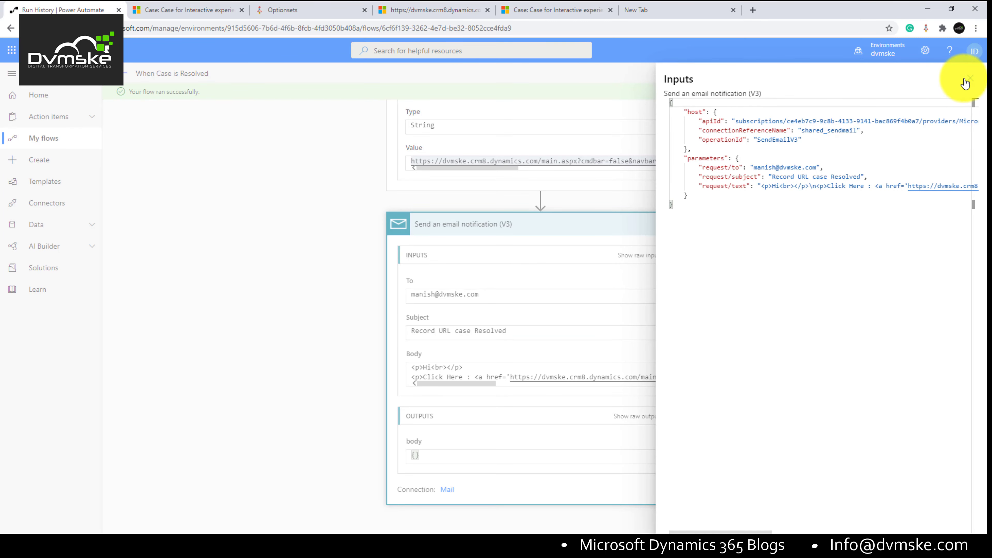
{"action": "left_click", "coordinate": [968, 79]}
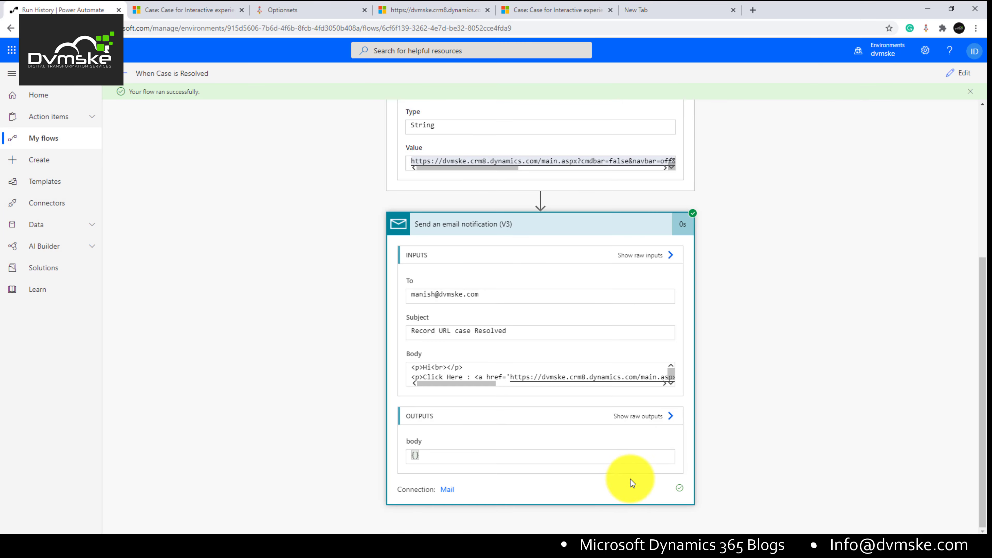
{"action": "left_click", "coordinate": [650, 423]}
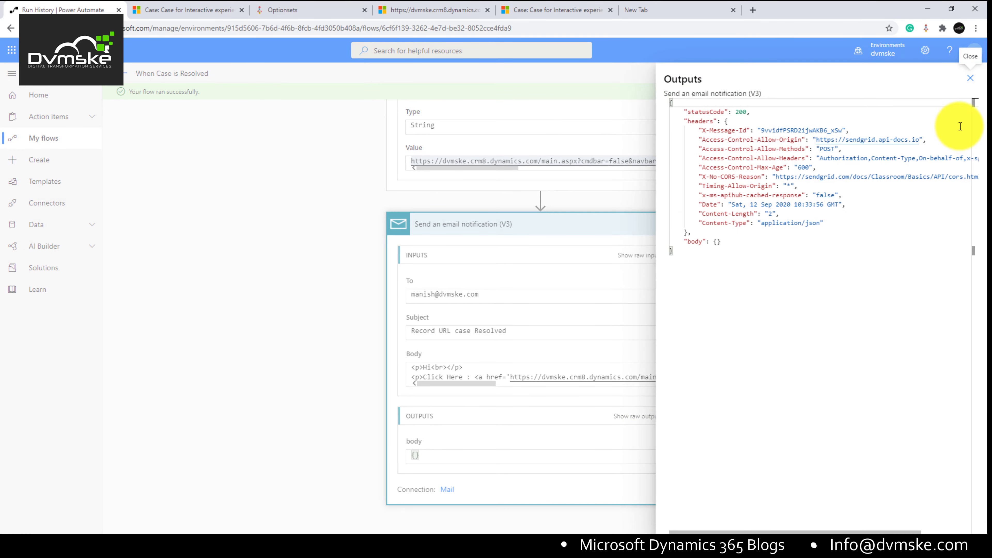
{"action": "left_click", "coordinate": [968, 80]}
{"action": "scroll", "coordinate": [571, 354], "scroll_direction": "up", "scroll_amount": 5}
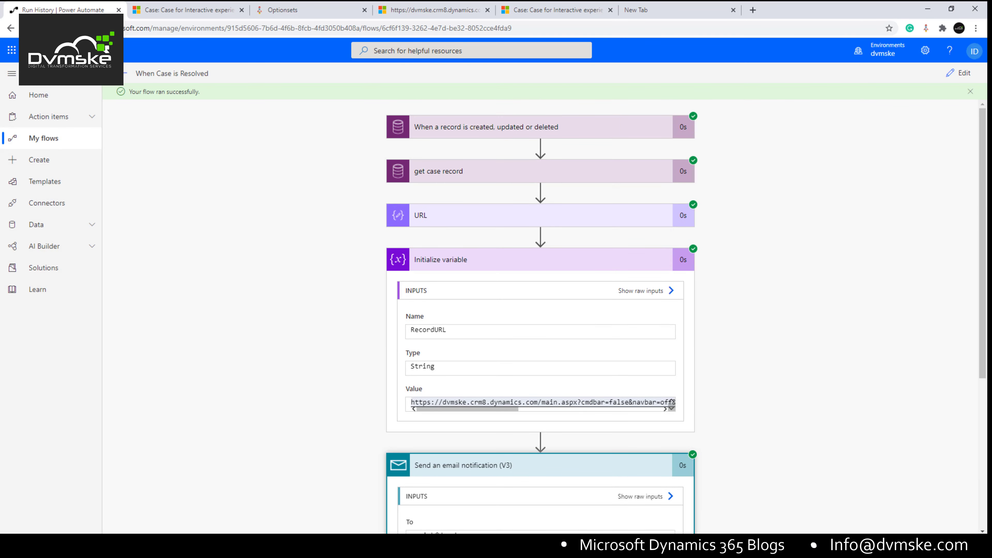